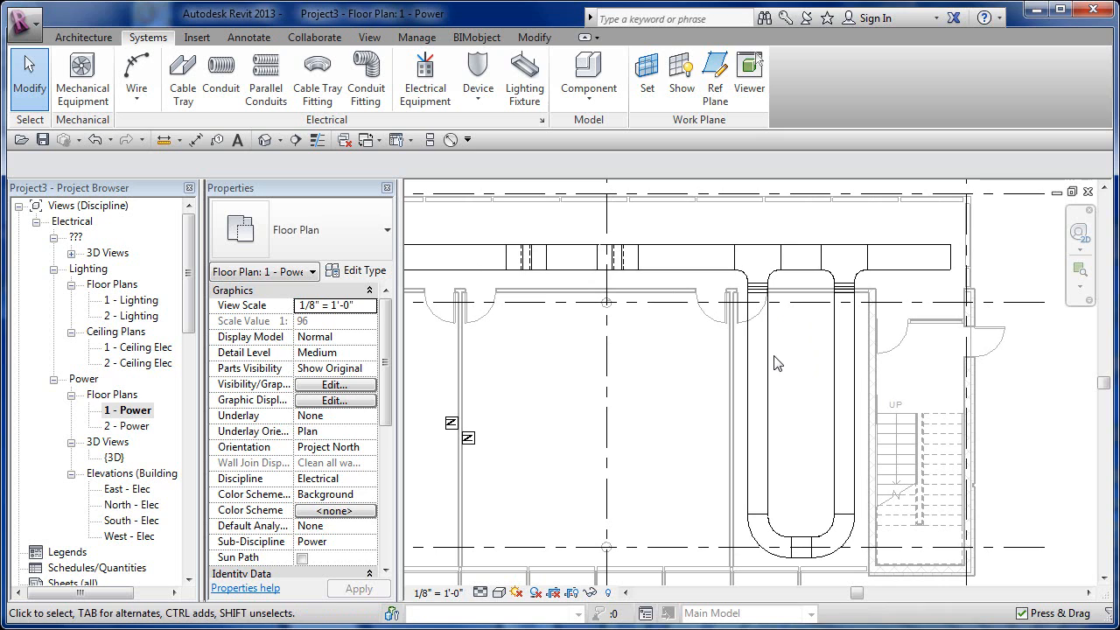
- Select the whole U-shaped cable tray branch with both tees and their connecting tray, and copy it 15'-0" to the left
left_click(757, 259)
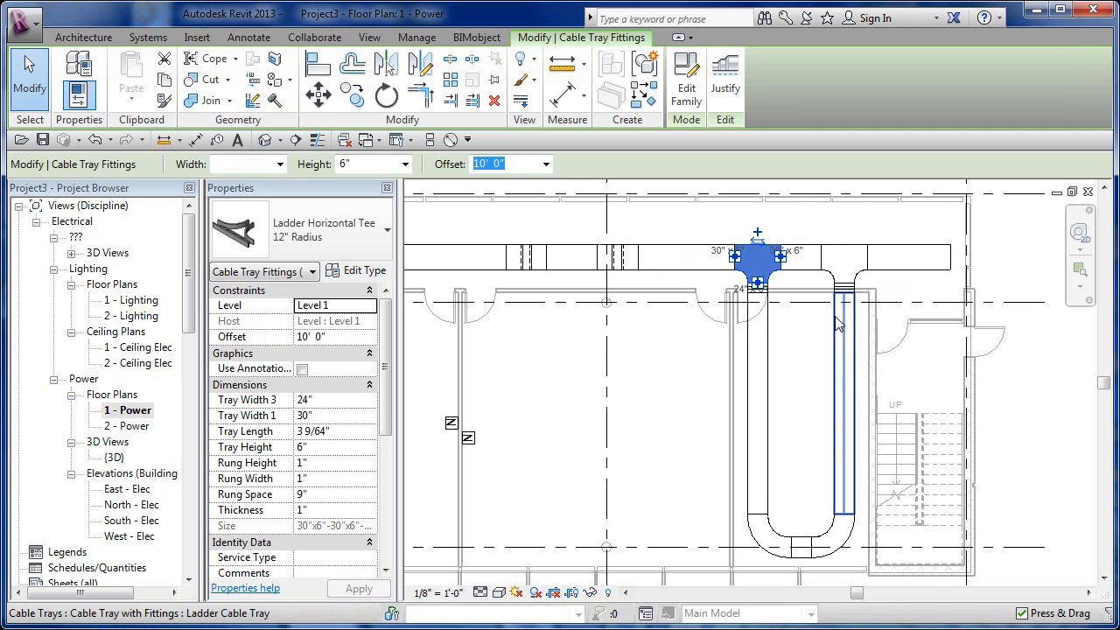
key("Tab")
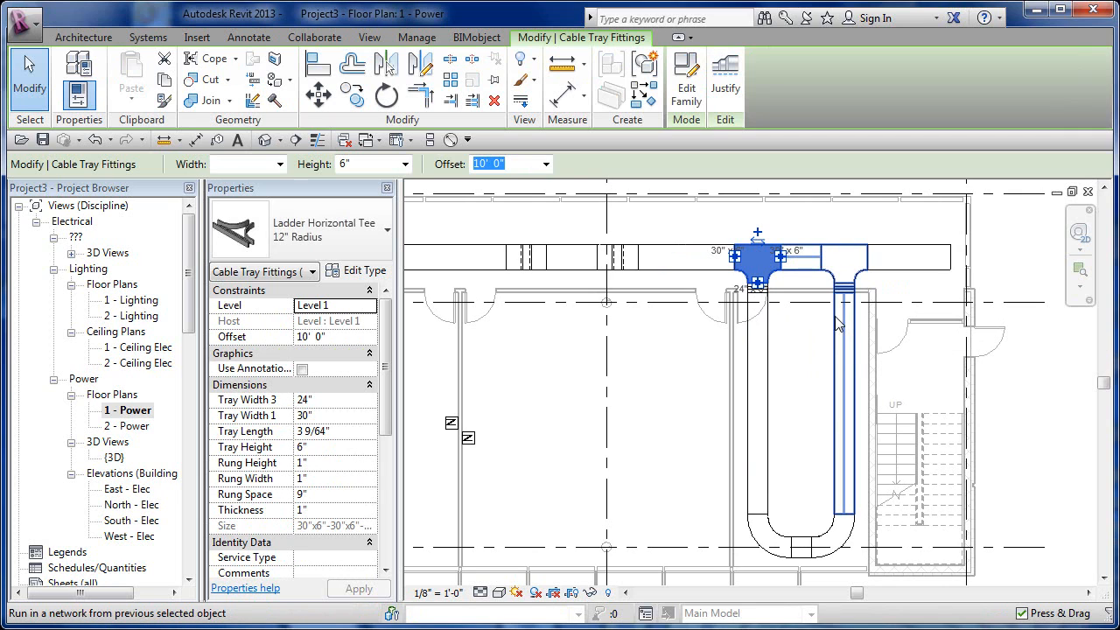
key("Tab")
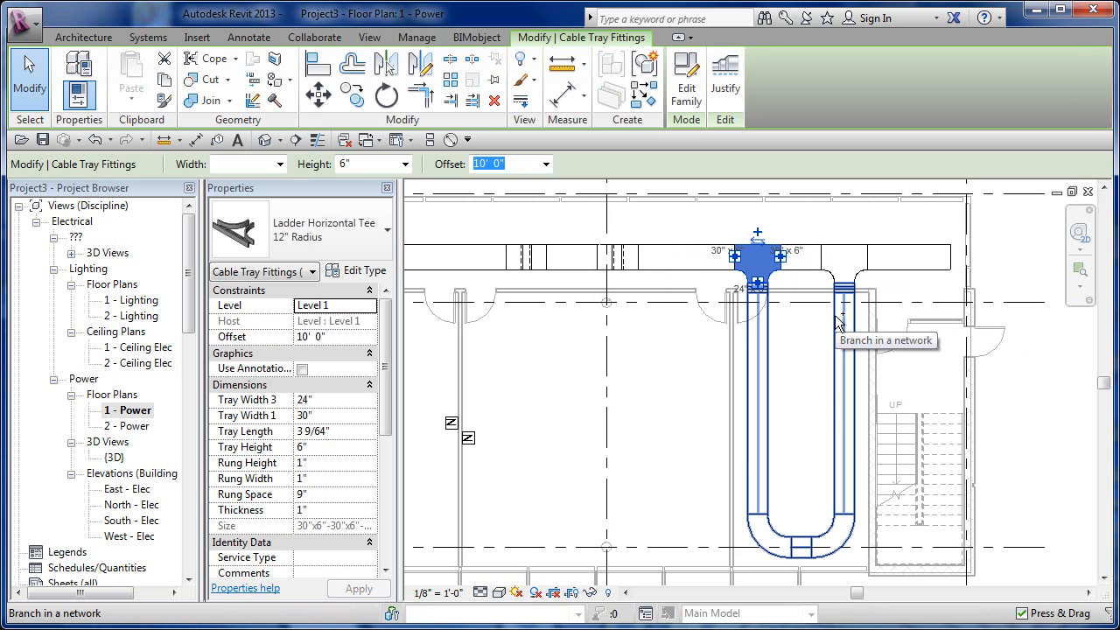
left_click(837, 322)
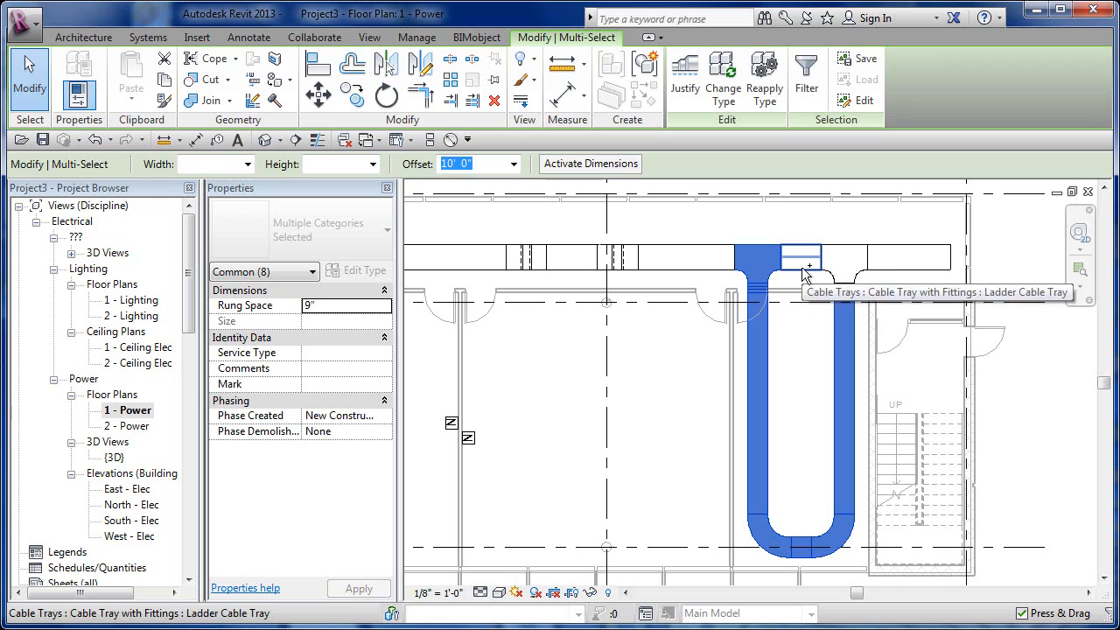
left_click(805, 261, "ctrl")
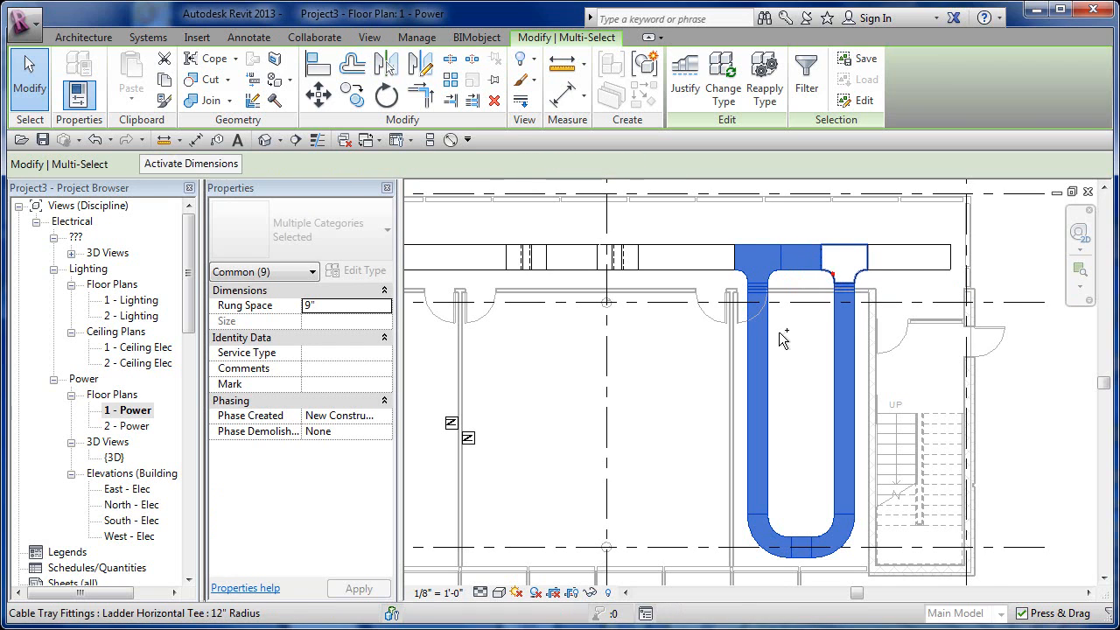
left_click(835, 255, "ctrl")
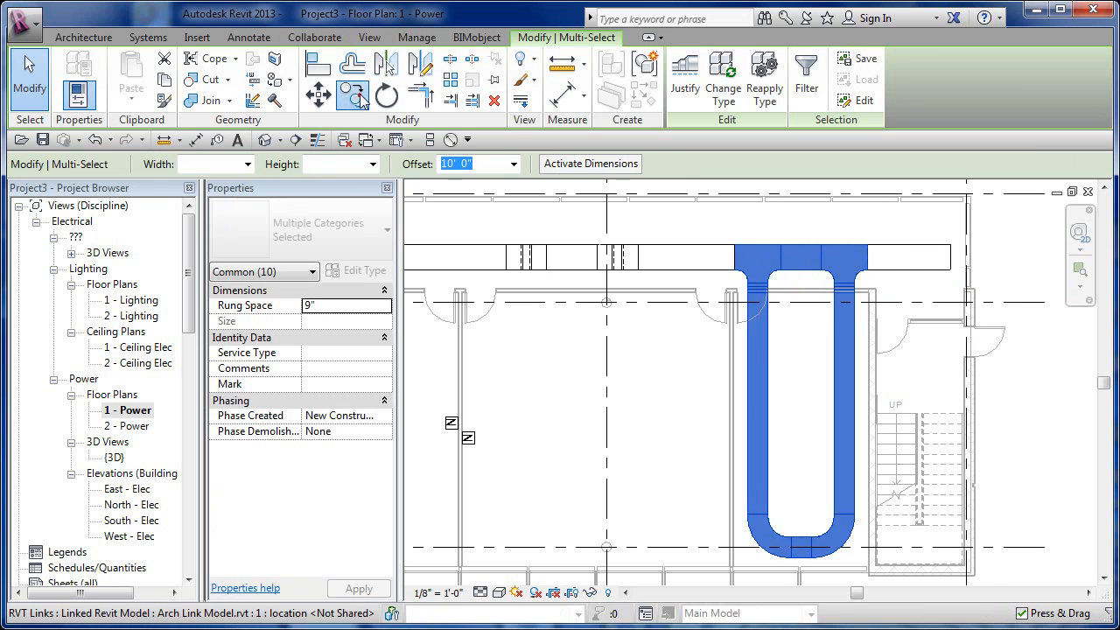
left_click(353, 95)
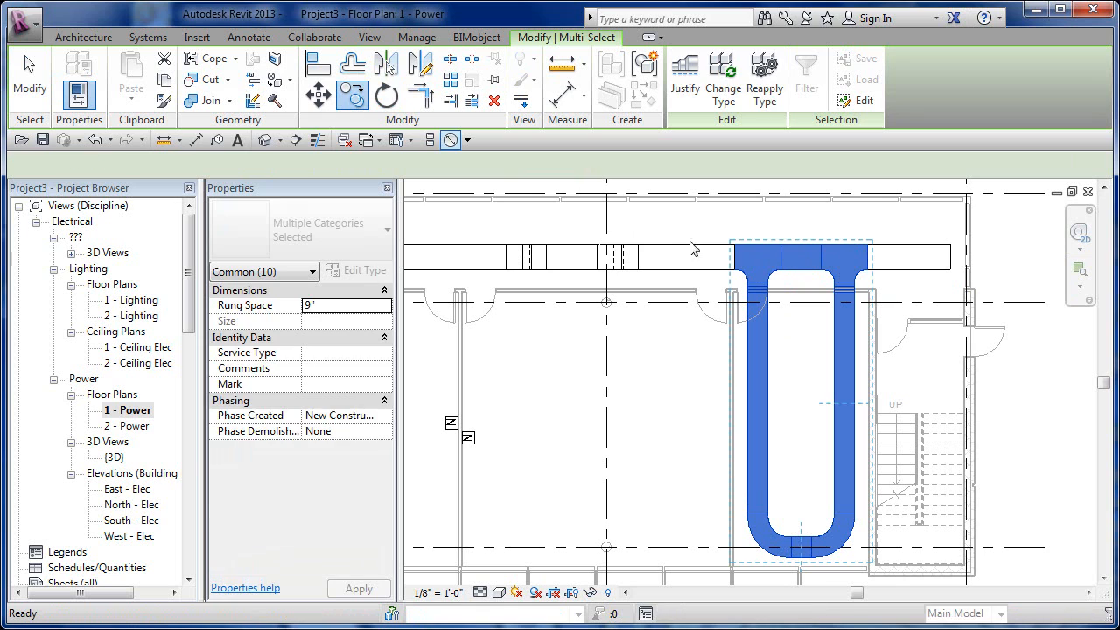
left_click(847, 255)
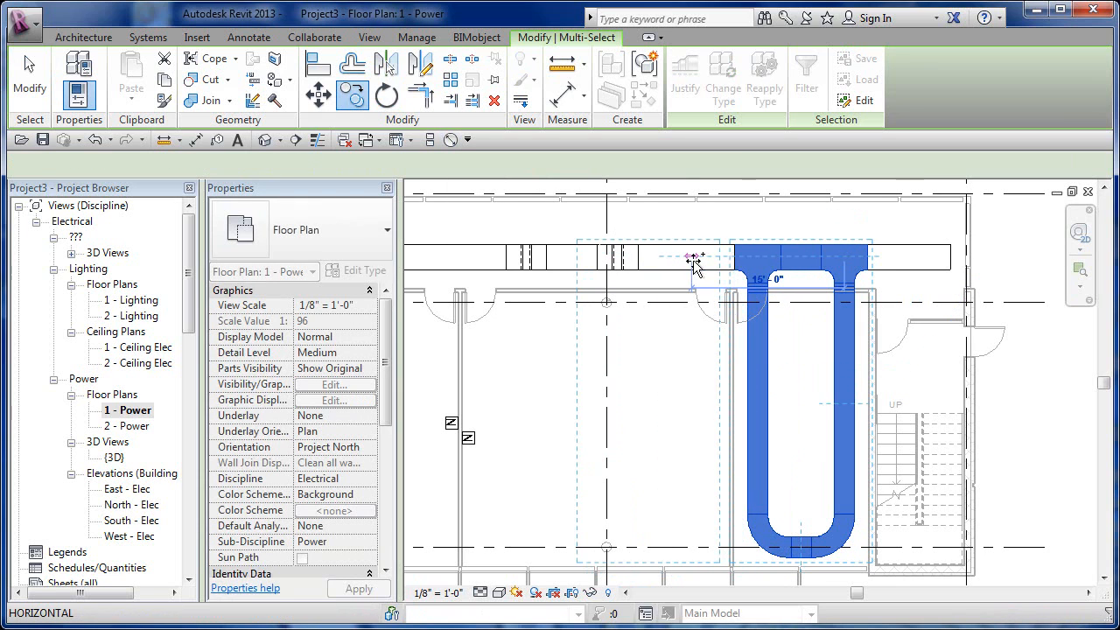
left_click(683, 324)
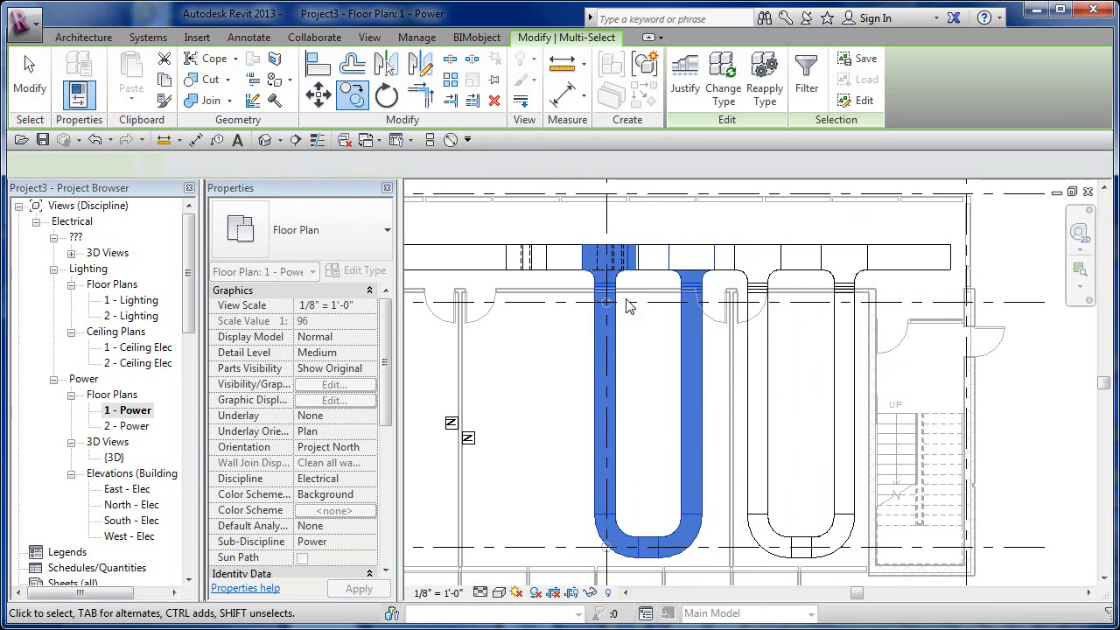
left_click(652, 351)
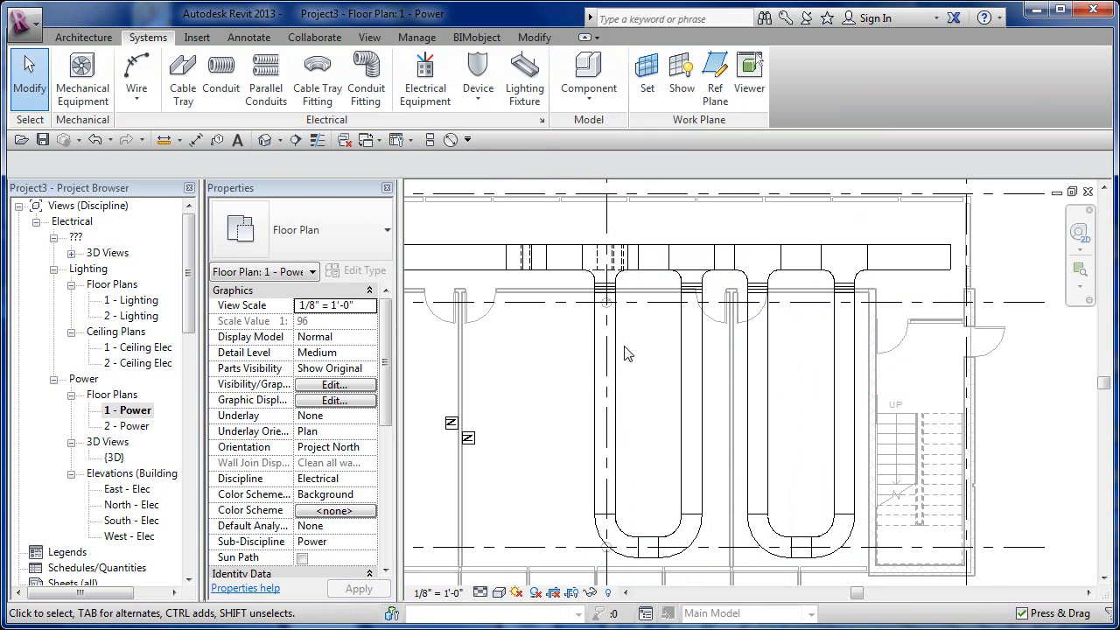
- Move the offset fittings in the main cable tray run further left, away from the copied loop's left tee
left_click(612, 350)
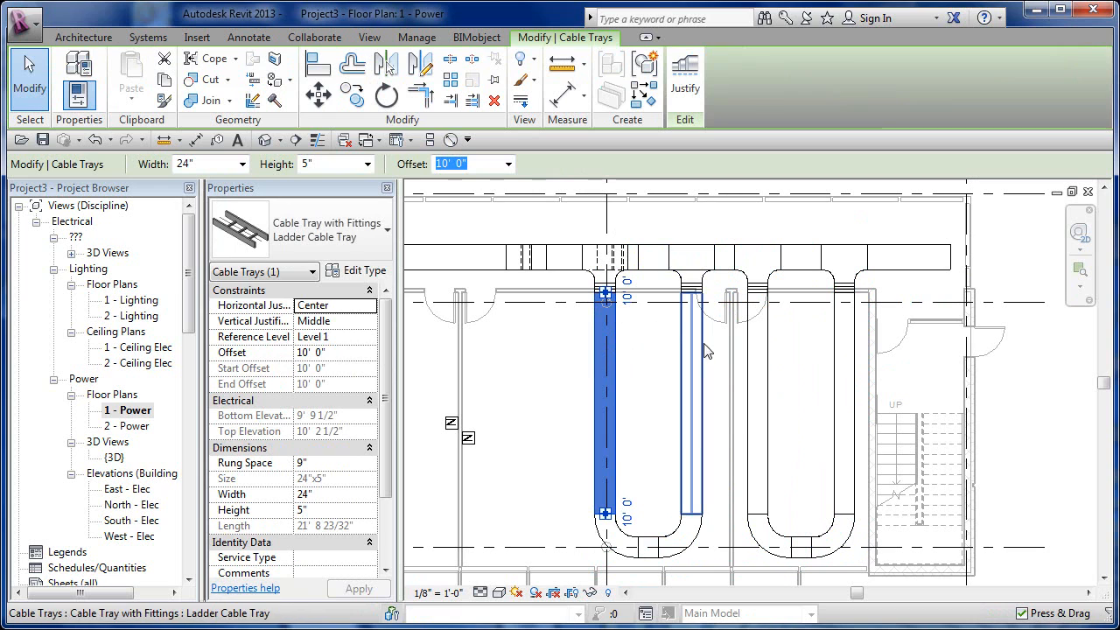
left_click(529, 330)
left_click(493, 231)
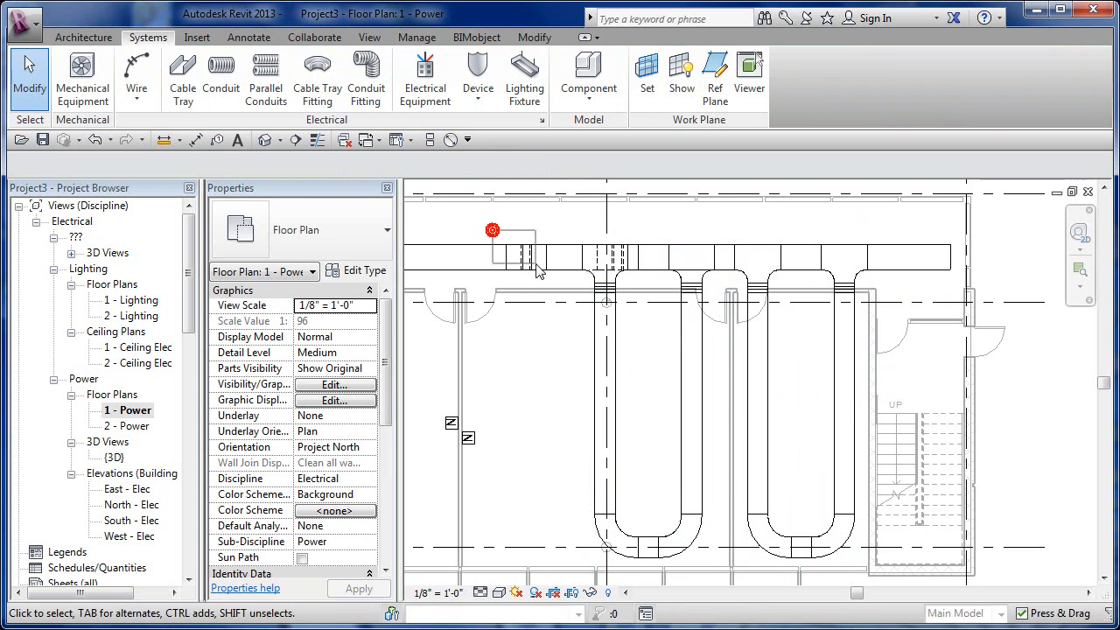
left_click_drag(560, 283, 562, 282)
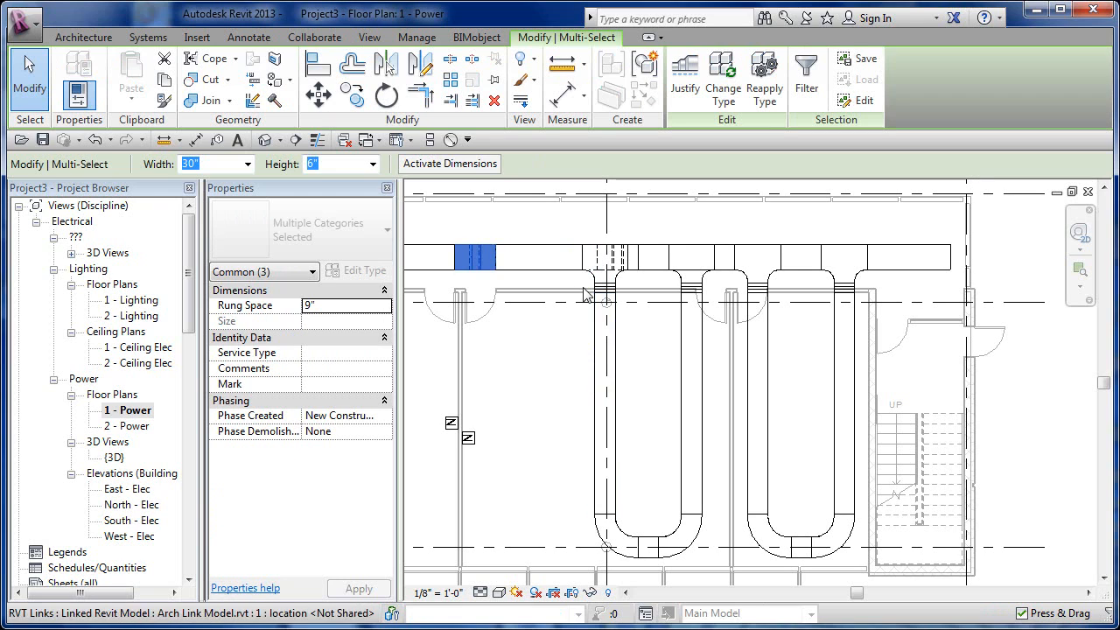
- Nudge the copied loop's left tee and its vertical tray to the left to widen the loop
left_click(590, 274)
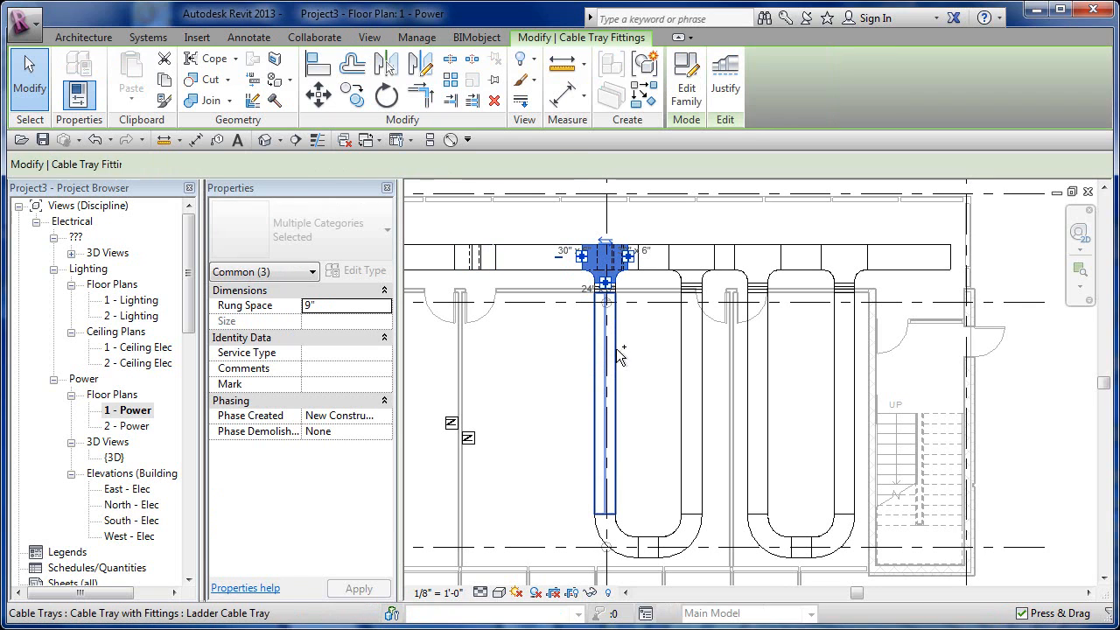
left_click(607, 338, "ctrl")
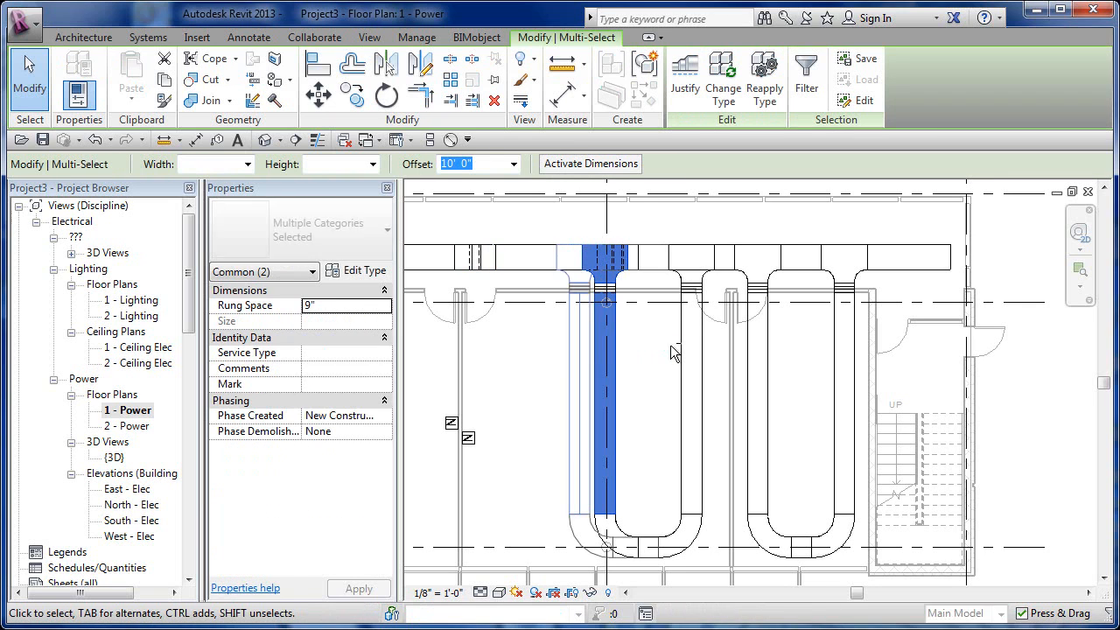
key("Left")
key("Left")
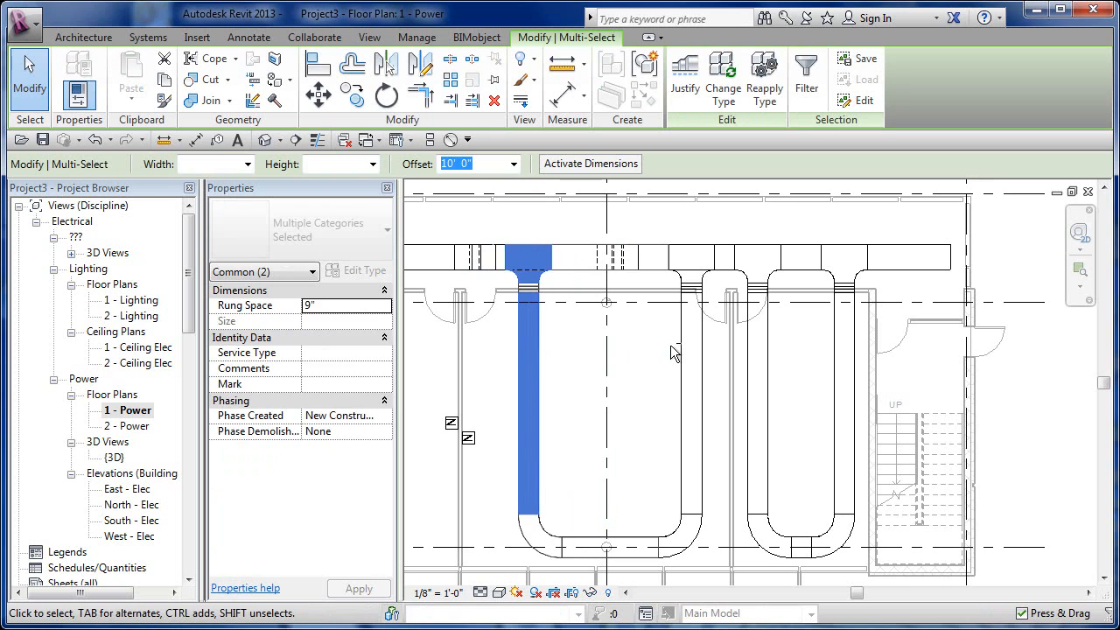
key("Escape")
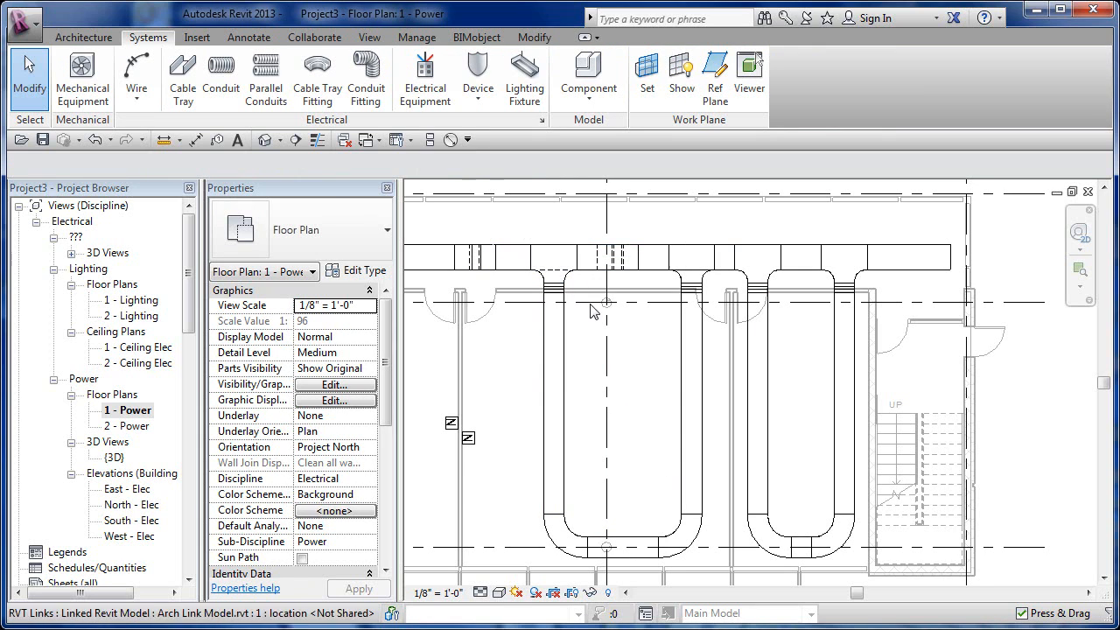
- Compare the offsets of the copied loop's left branch tray and the main tray segment beside its tee
middle_click_drag(590, 305, 616, 335)
scroll(616, 328, "up", 4)
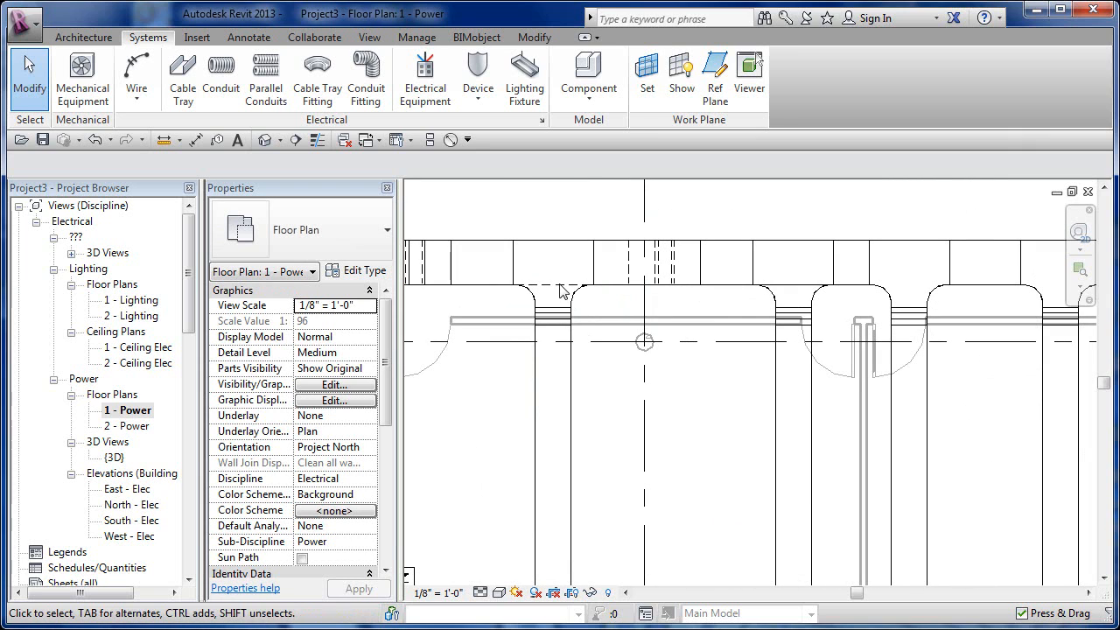
left_click(570, 361)
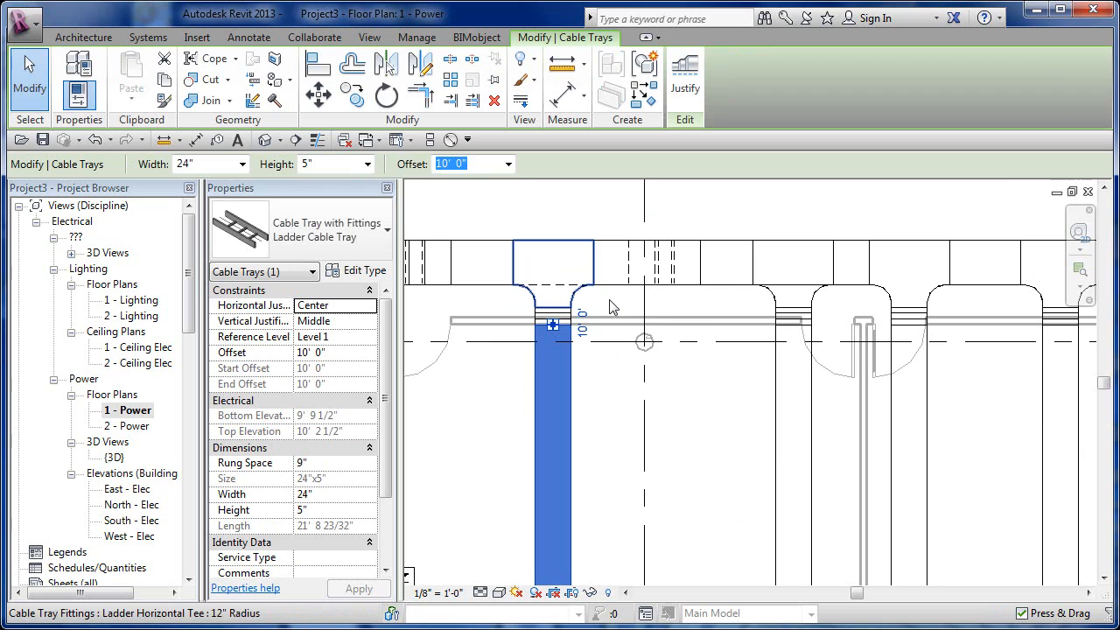
left_click(507, 250)
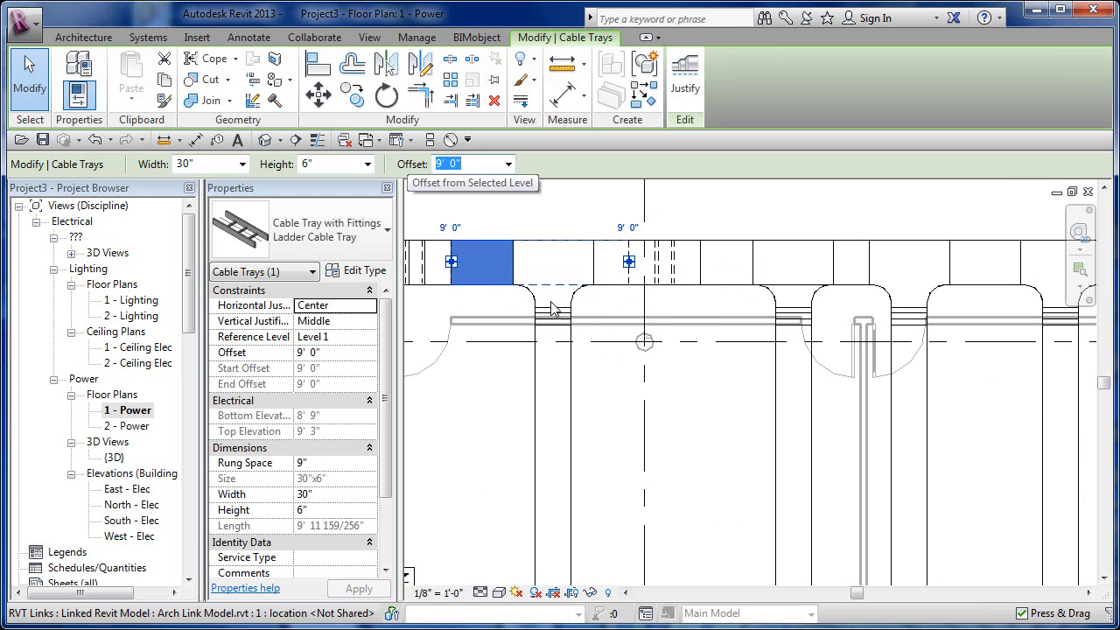
left_click(602, 393)
scroll(602, 393, "down", 3)
middle_click_drag(612, 394, 658, 355)
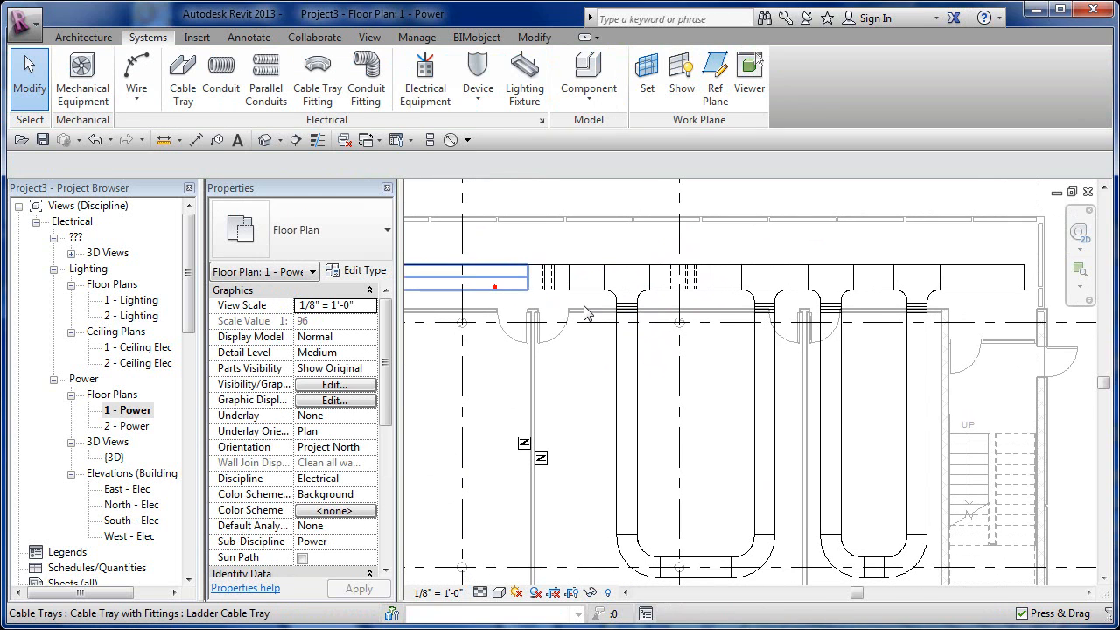
- Check the offsets of the main run's trays before, between and after its two sets of offset fittings
left_click(498, 296)
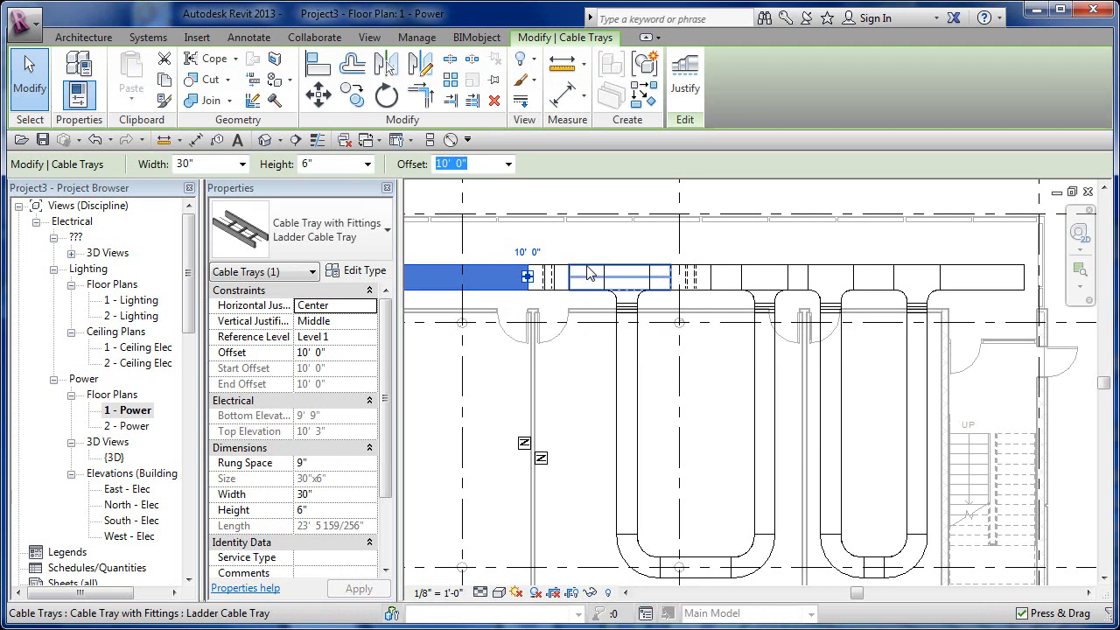
left_click(588, 275)
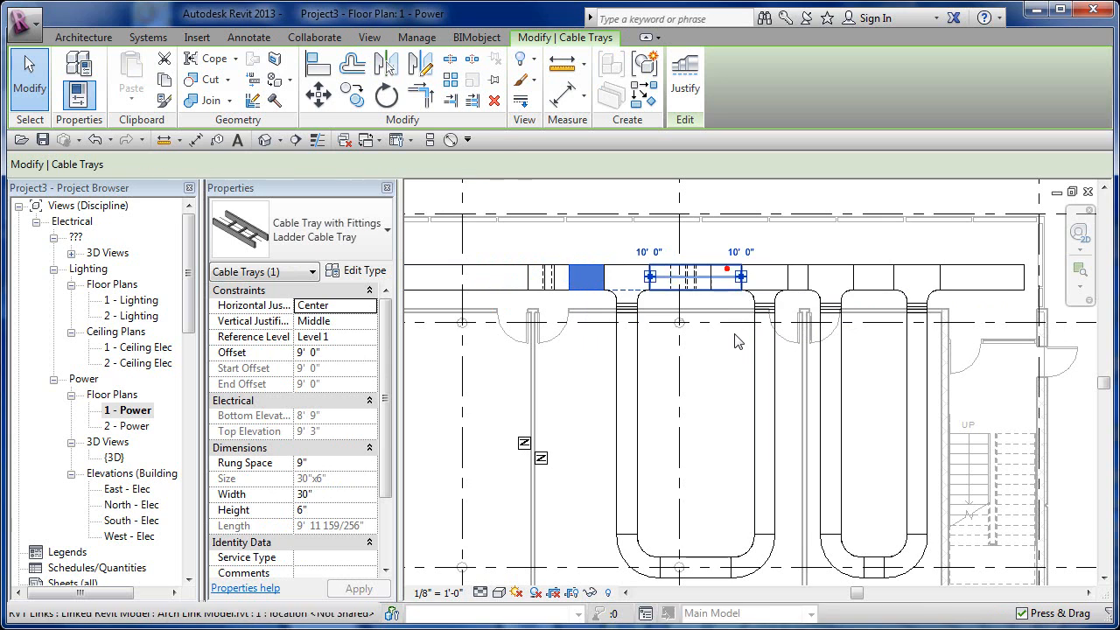
left_click(731, 275)
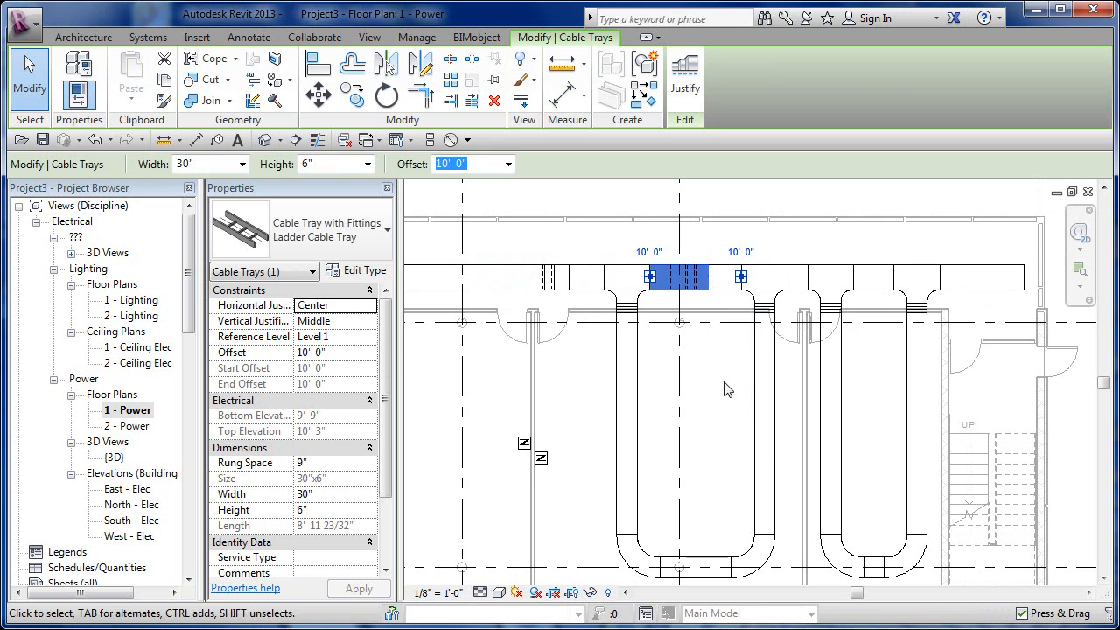
left_click(725, 390)
- Start a new ladder cable tray with Inherit Elevation enabled, 30" wide and 6" high
middle_click_drag(723, 385, 625, 337)
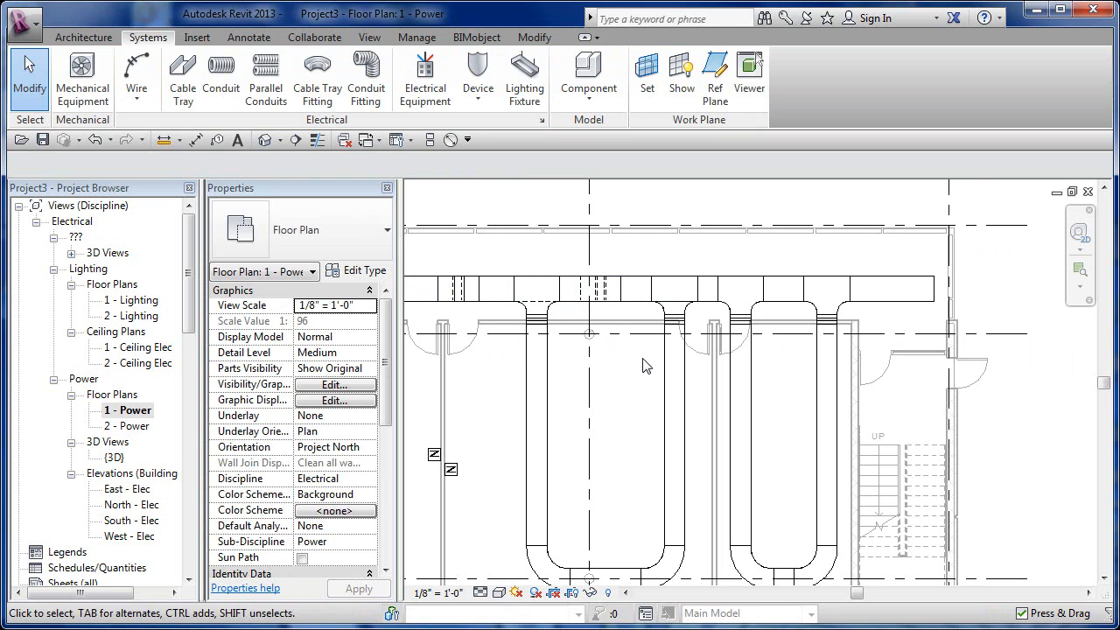
middle_click_drag(738, 362, 758, 347)
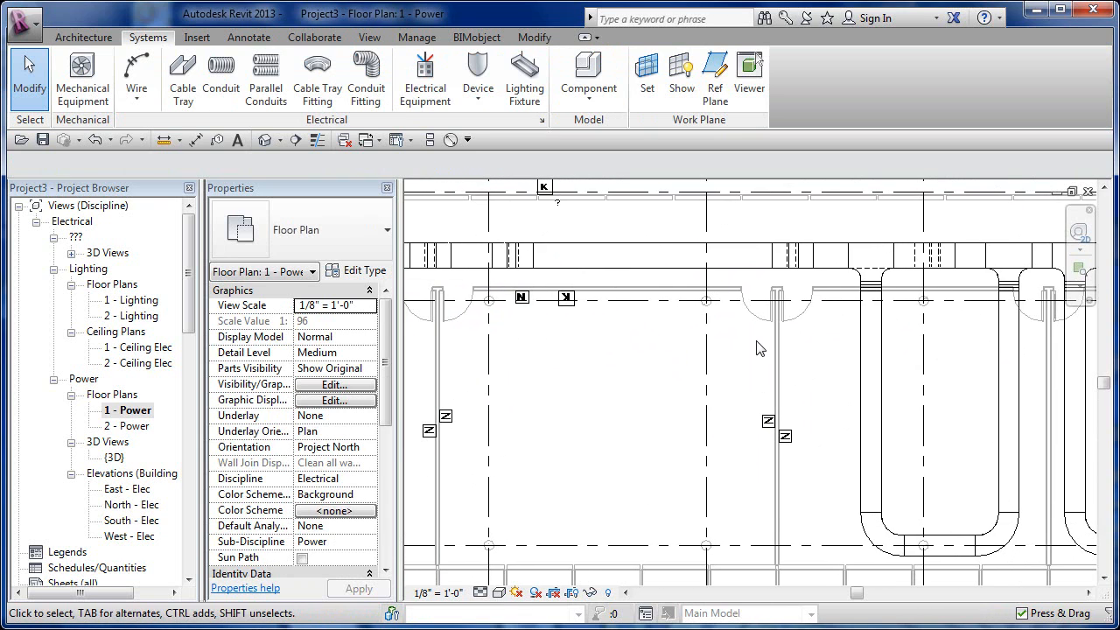
left_click(181, 83)
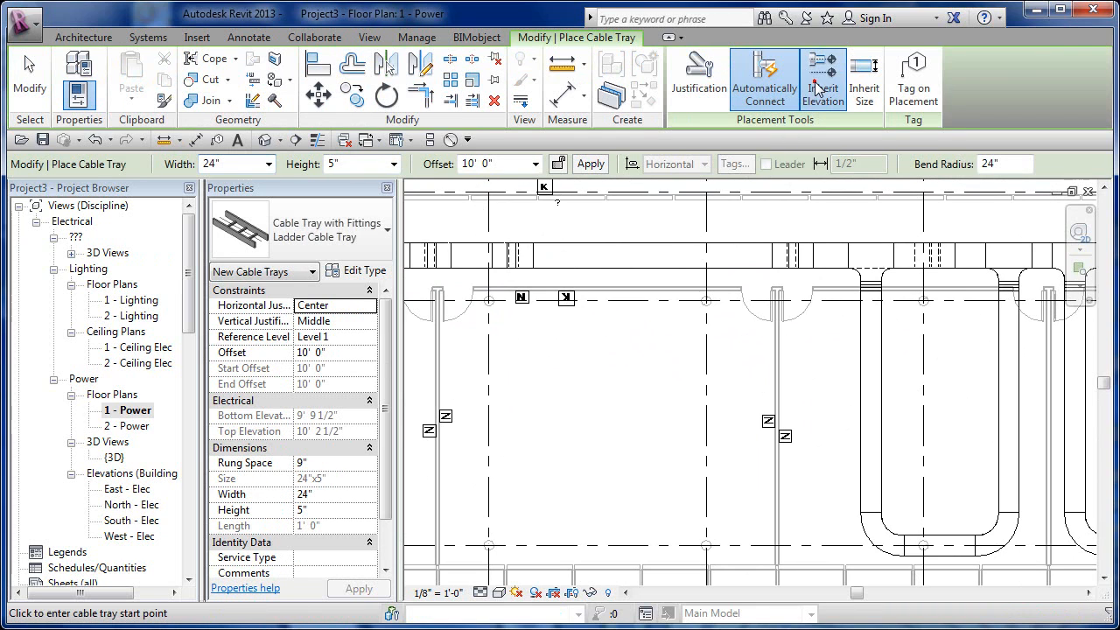
left_click(817, 90)
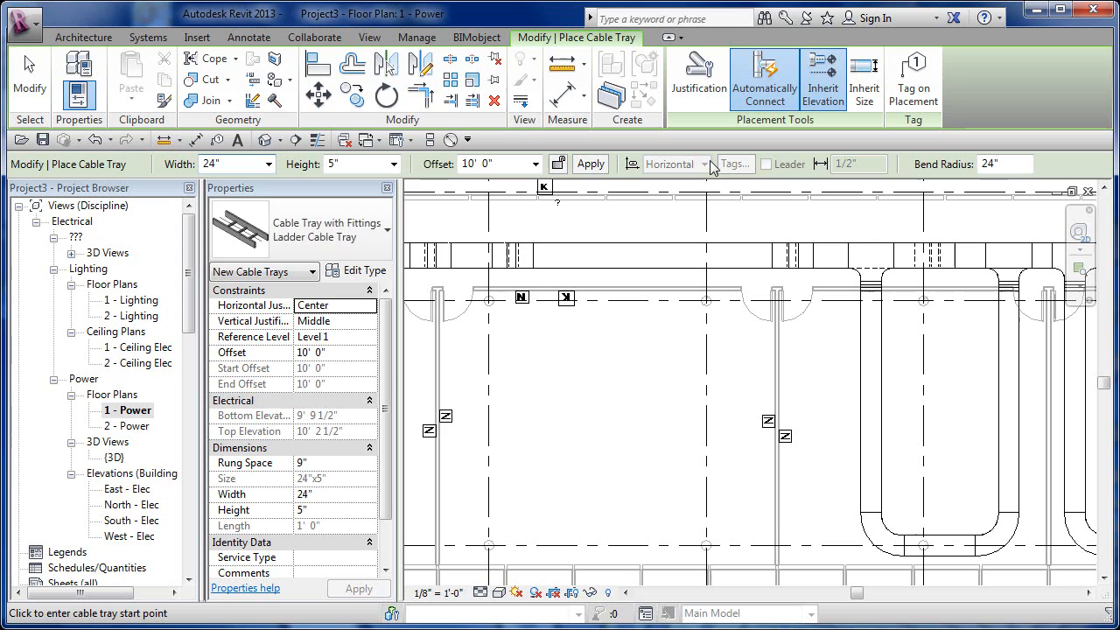
left_click(268, 165)
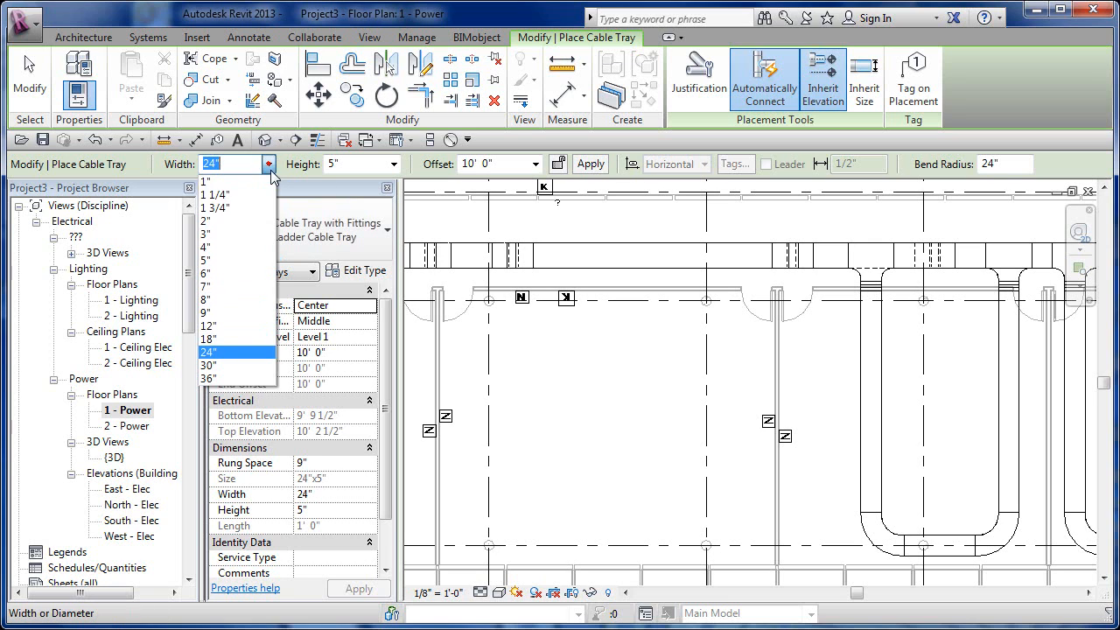
left_click(218, 366)
left_click(395, 168)
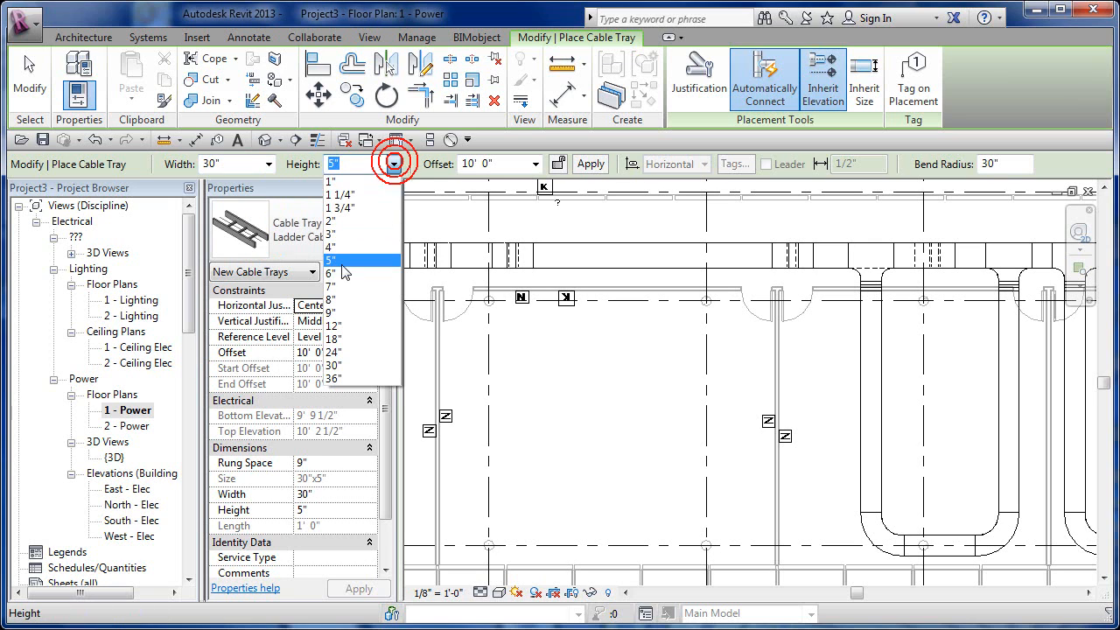
left_click(368, 276)
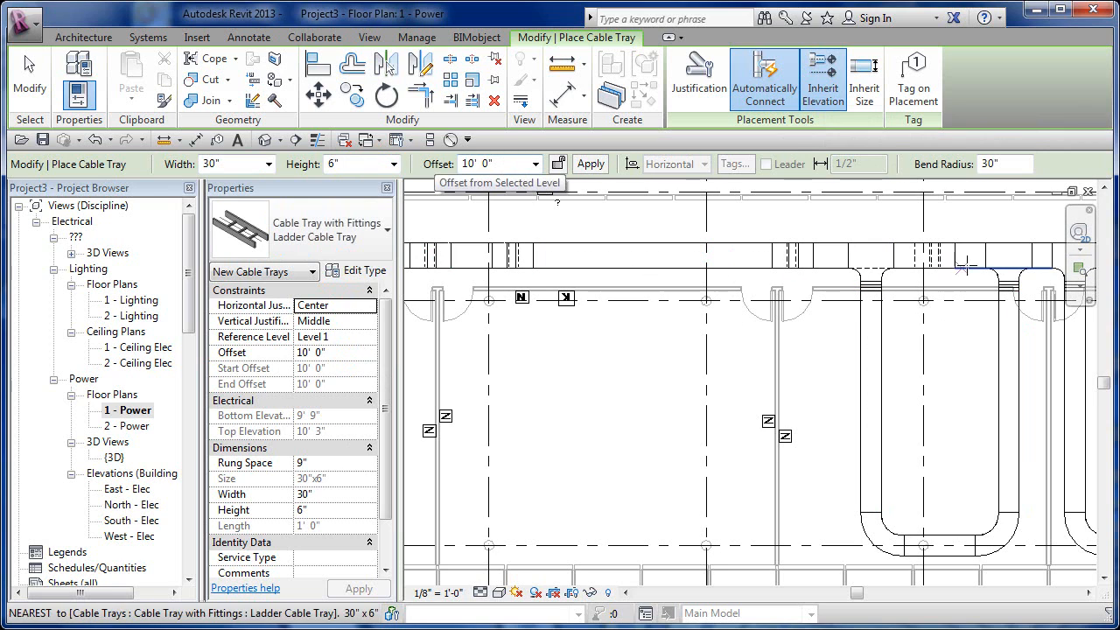
- Draw a 30" ladder tray branch down about 26' 6" from the main run's centreline, continuing left with an open end
left_click(720, 254)
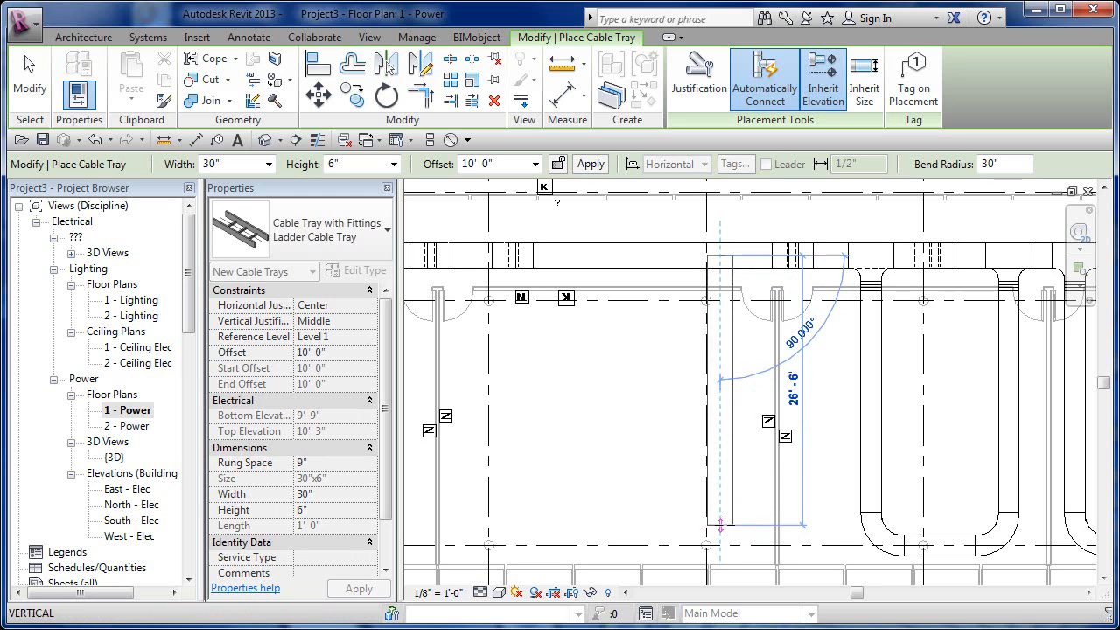
left_click(722, 525)
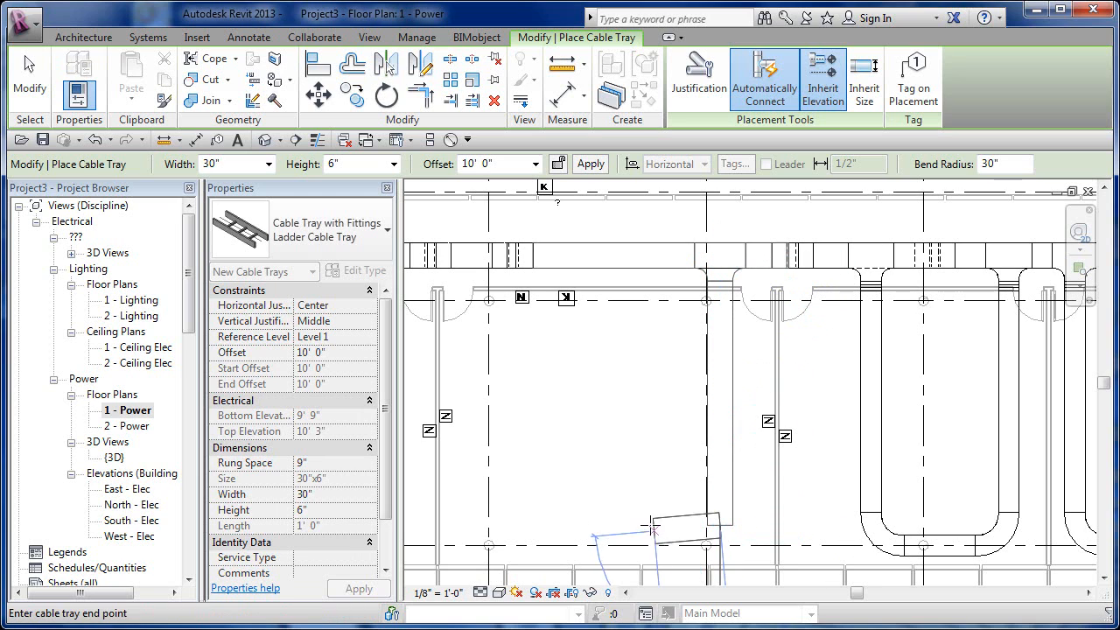
left_click(649, 525)
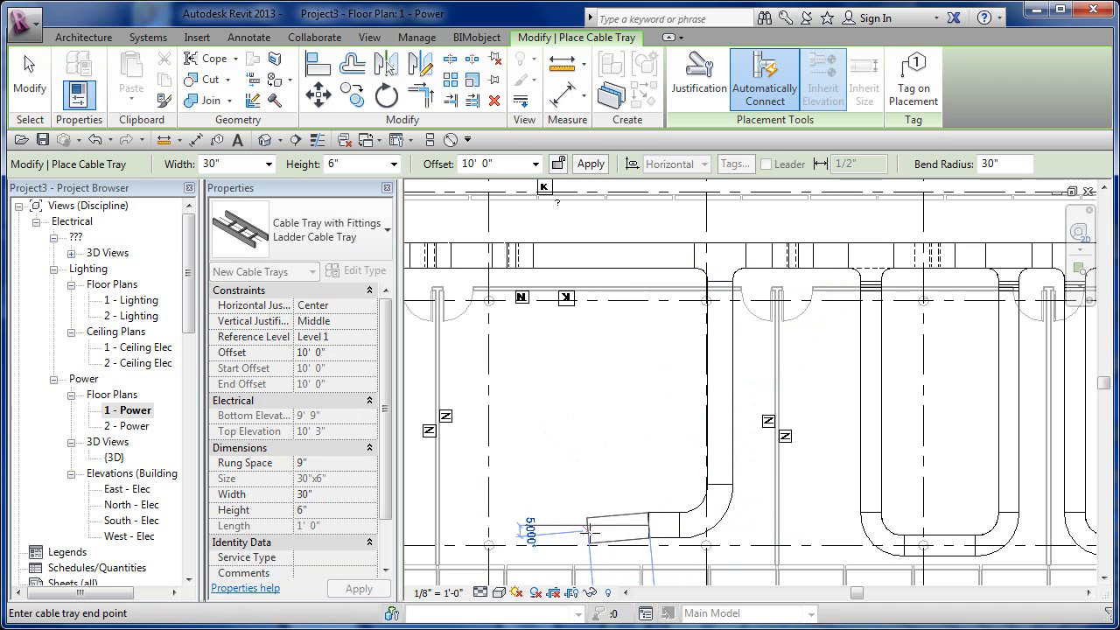
middle_click_drag(693, 541, 737, 537)
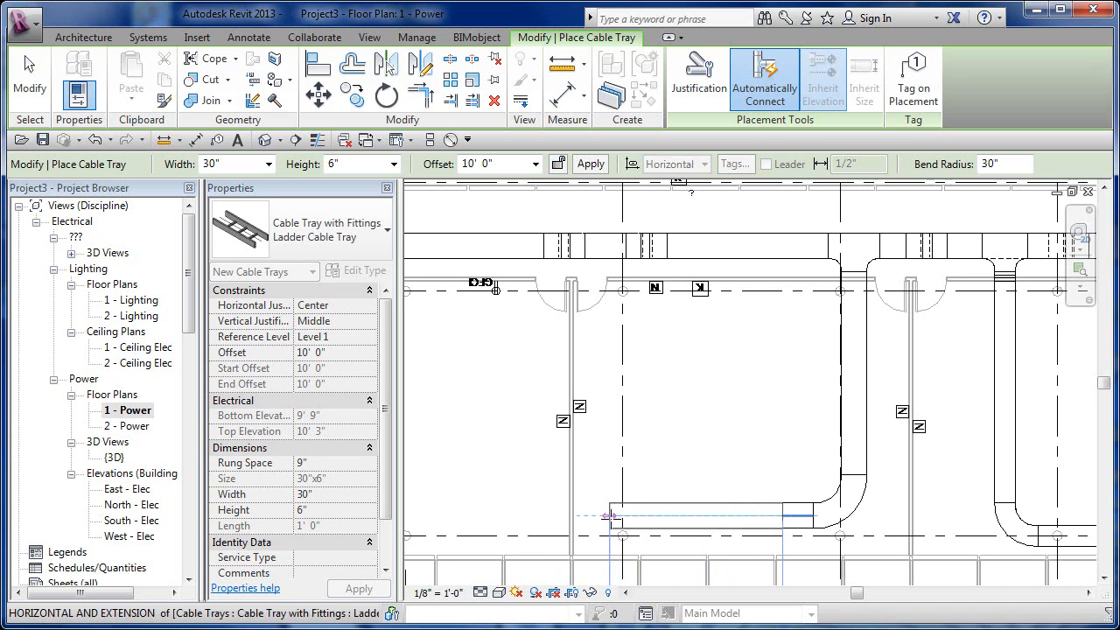
left_click(610, 517)
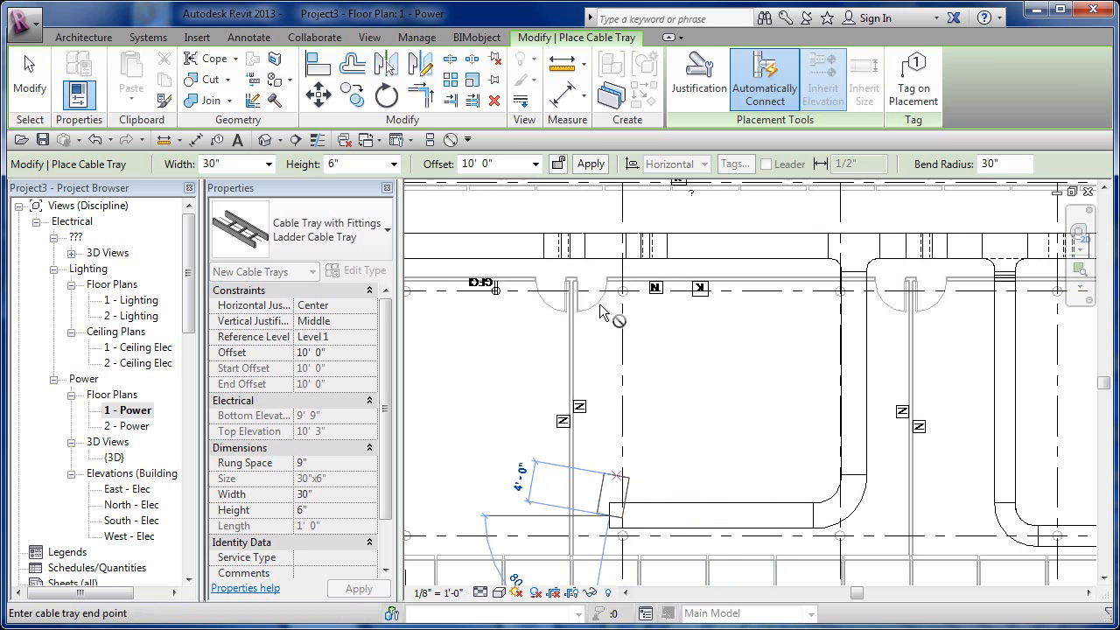
- Try to close the loop by drawing a tray up from the branch's open end to the main run between its offset fittings
left_click(610, 248)
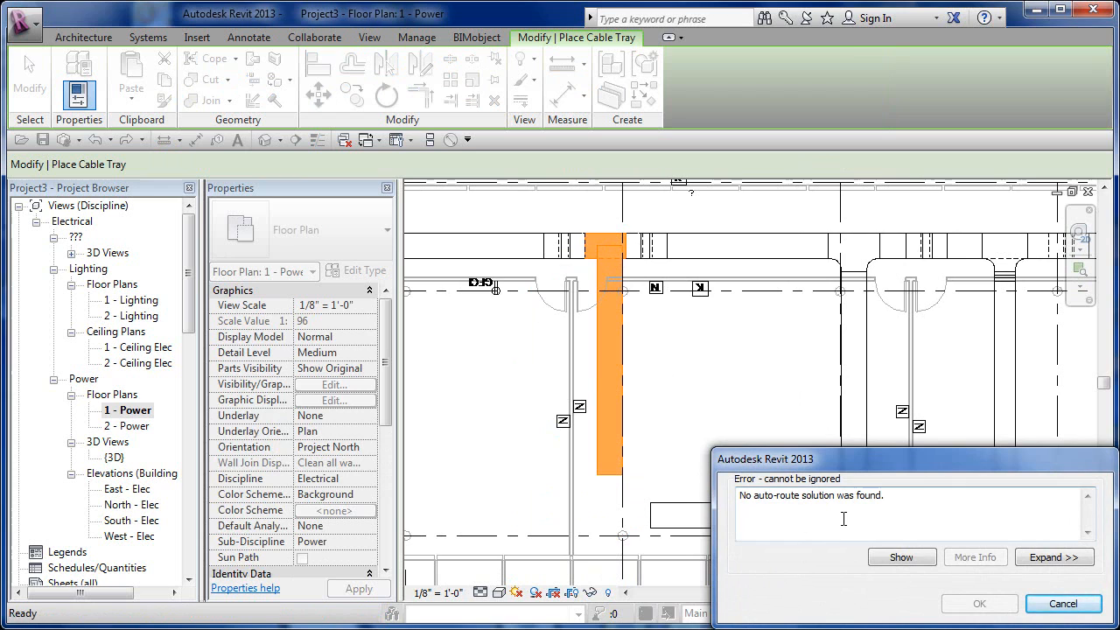
left_click(1089, 613)
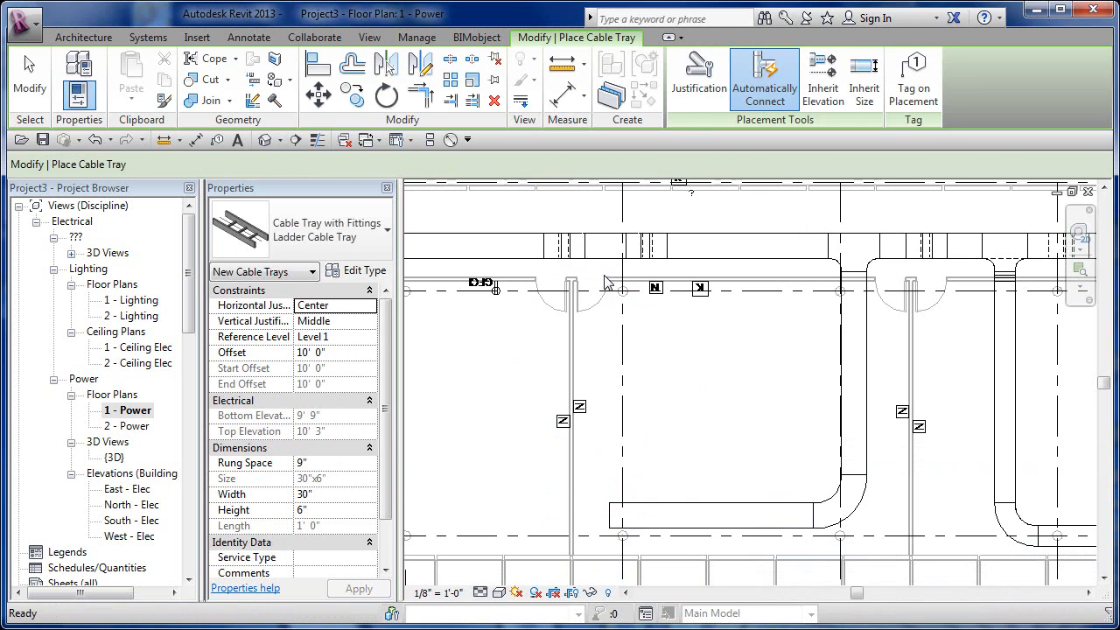
key("Escape")
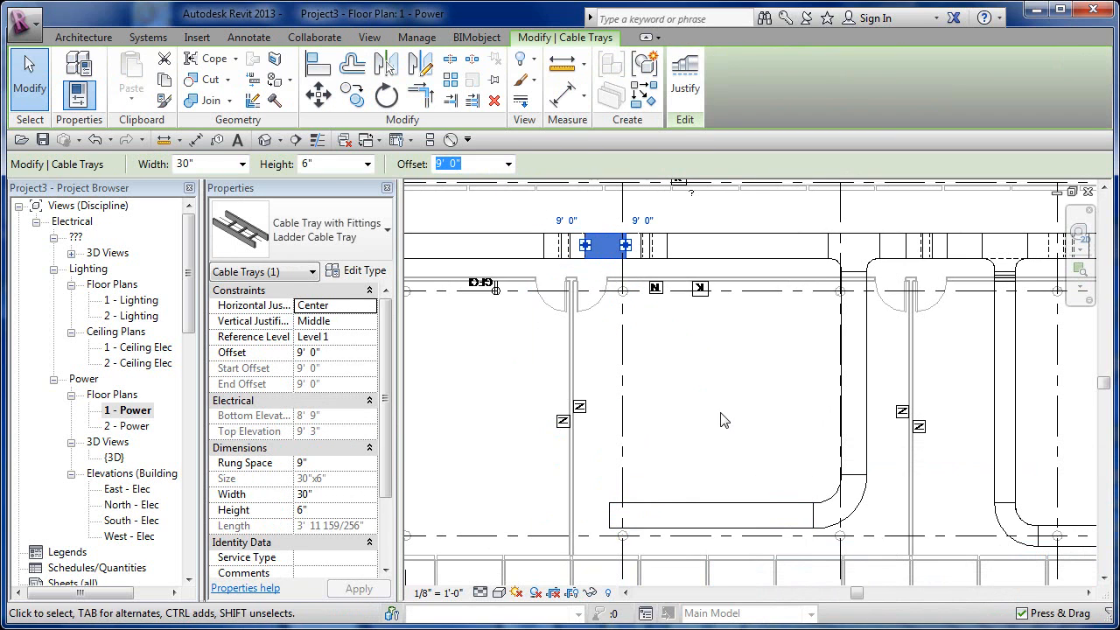
- Check the offsets of the main run's trays between and on both sides of the offset fittings above the open loop
middle_click_drag(691, 351, 750, 390)
left_click(750, 388)
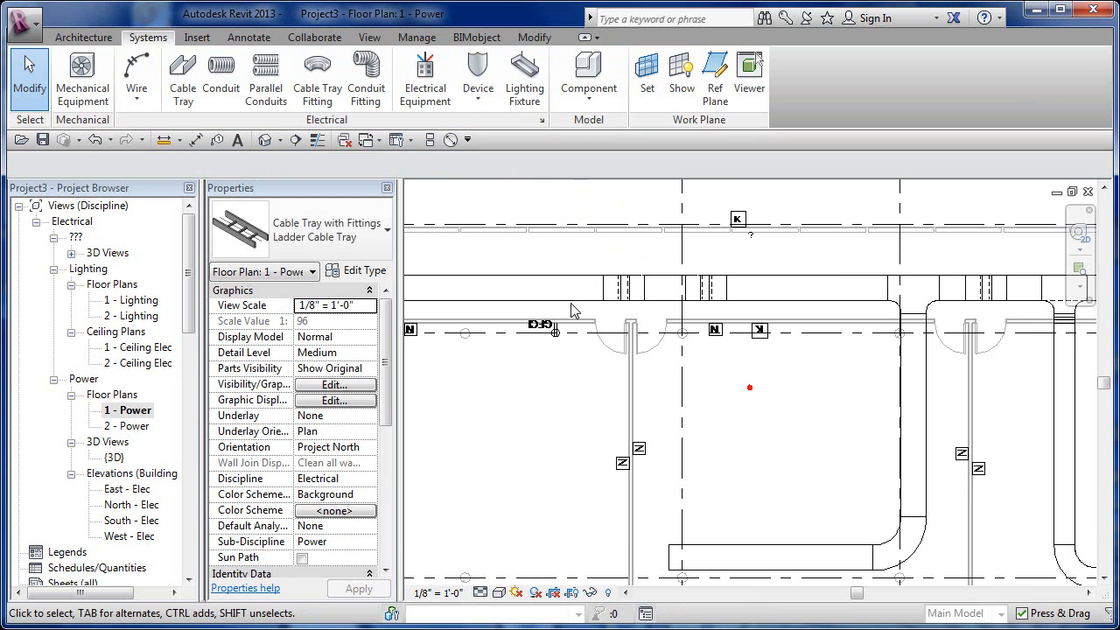
left_click(574, 298)
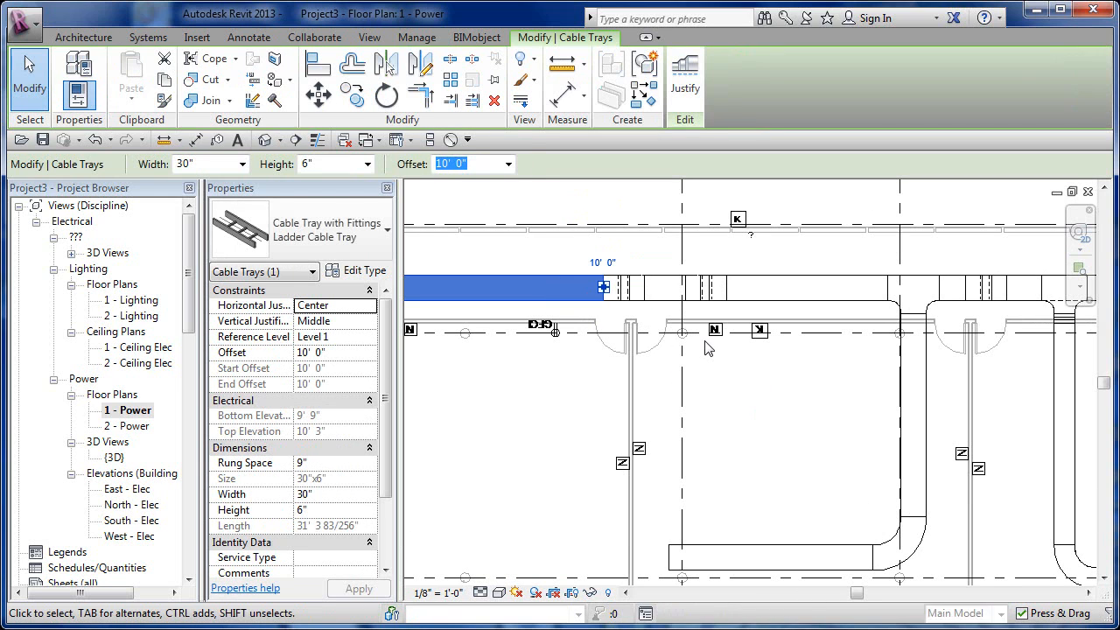
left_click(743, 362)
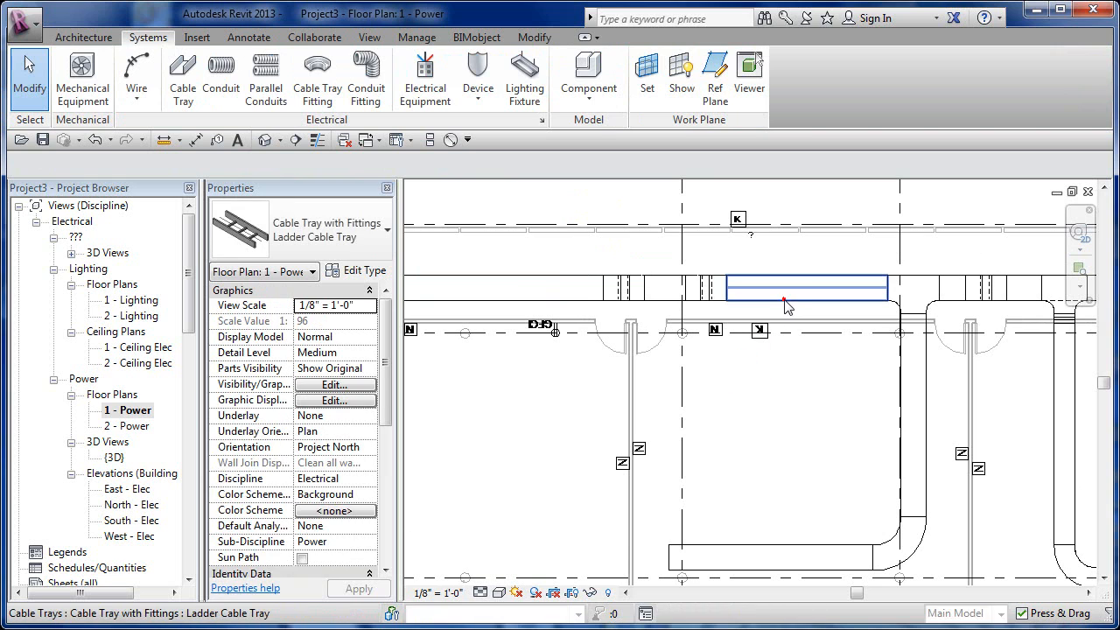
left_click(785, 298)
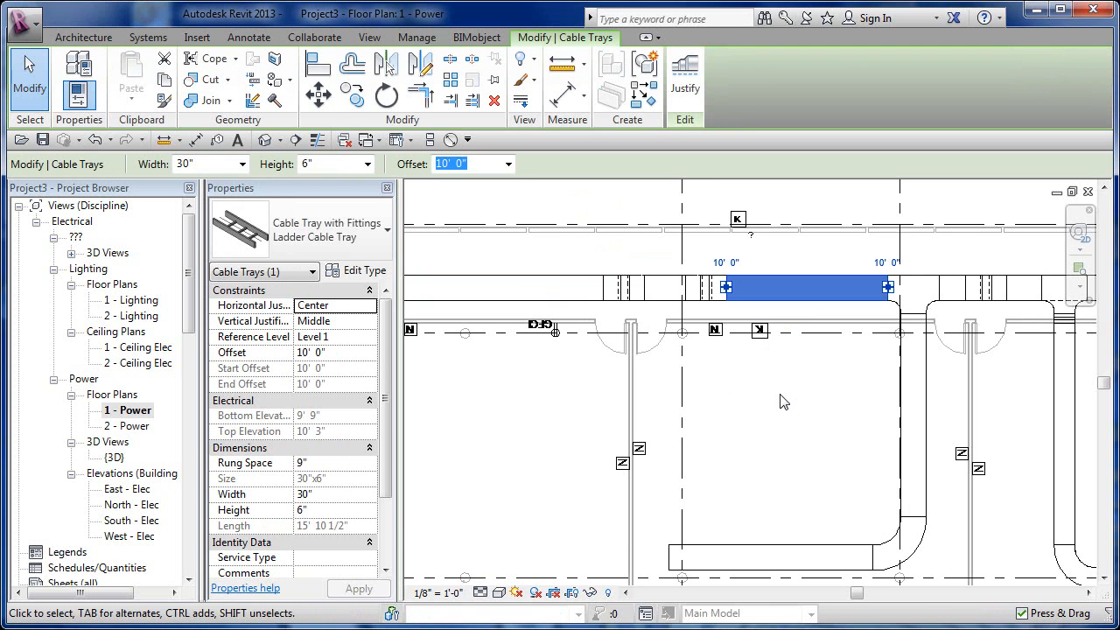
left_click(772, 409)
- Stretch the open end of the loop's bottom tray left past the wall to a length of about 29' 6"
middle_click_drag(777, 427, 819, 309)
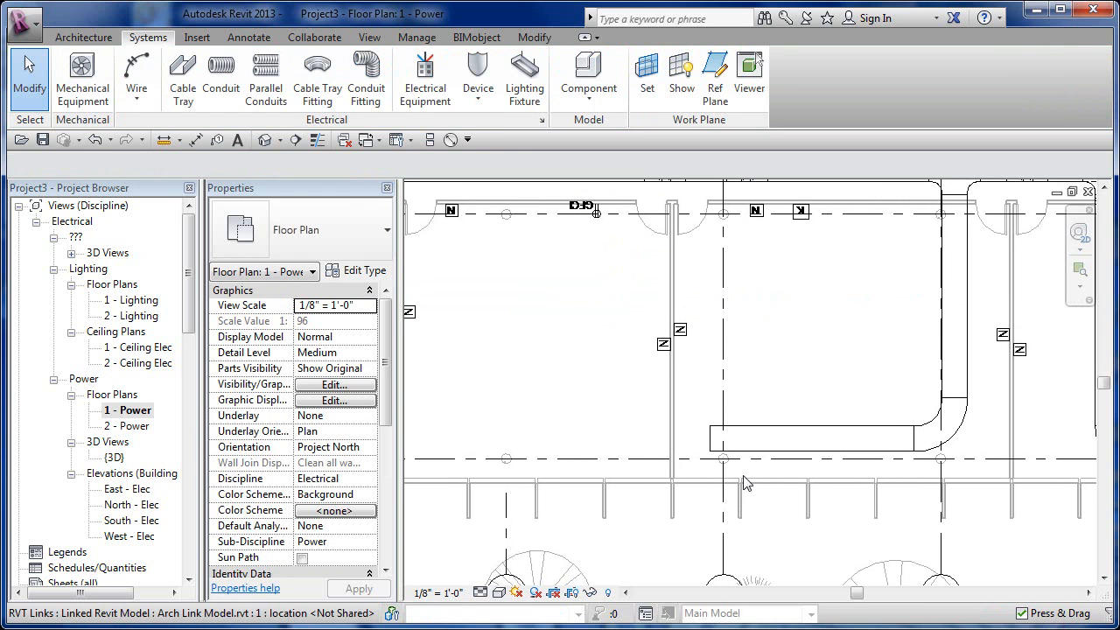
left_click_drag(750, 436, 636, 440)
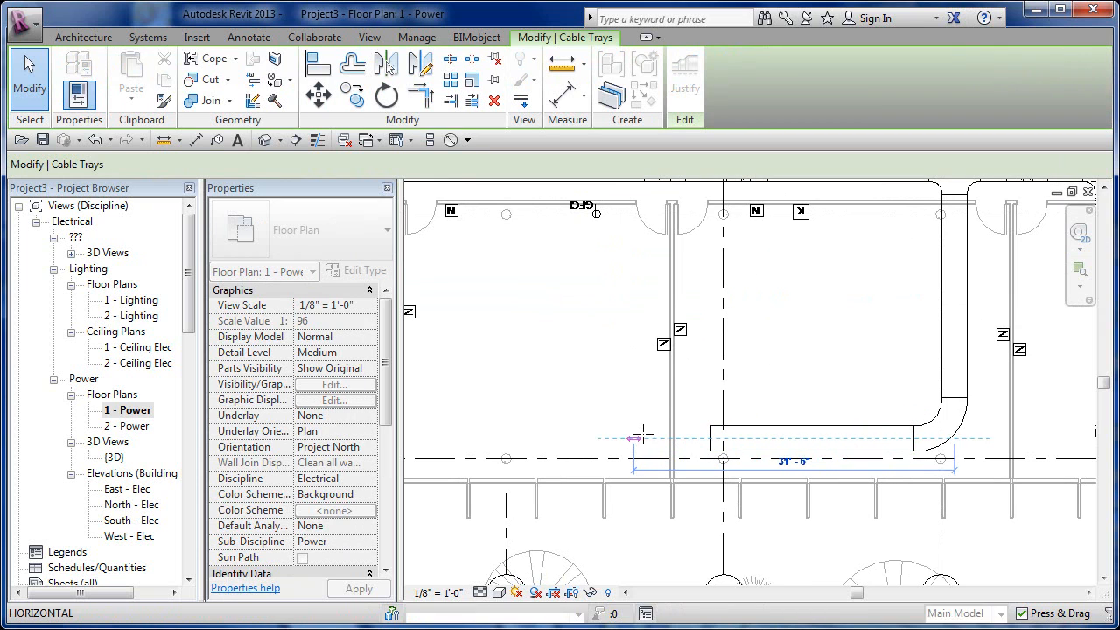
middle_click_drag(691, 383, 749, 411)
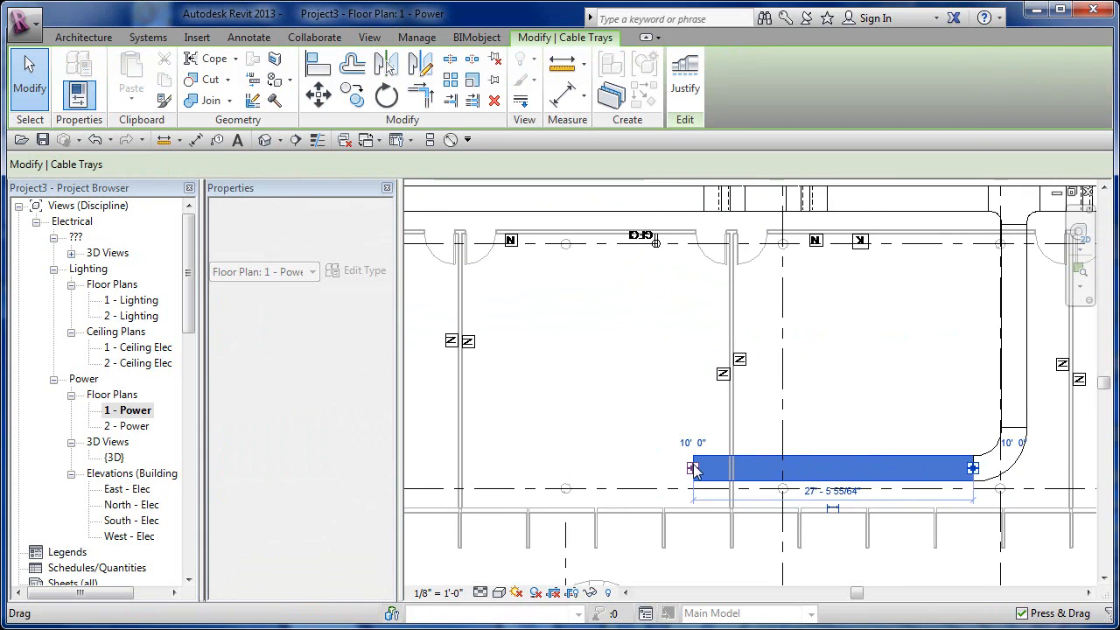
left_click_drag(693, 468, 672, 468)
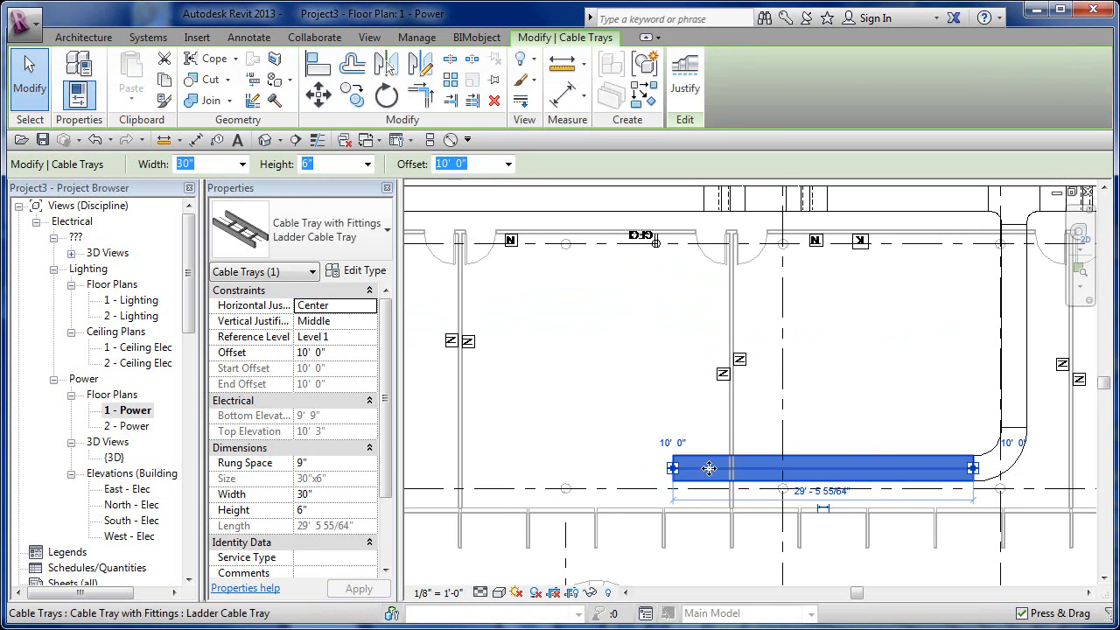
- Draw a cable tray from the bottom tray's open end straight up into the main run to close the loop
right_click(673, 470)
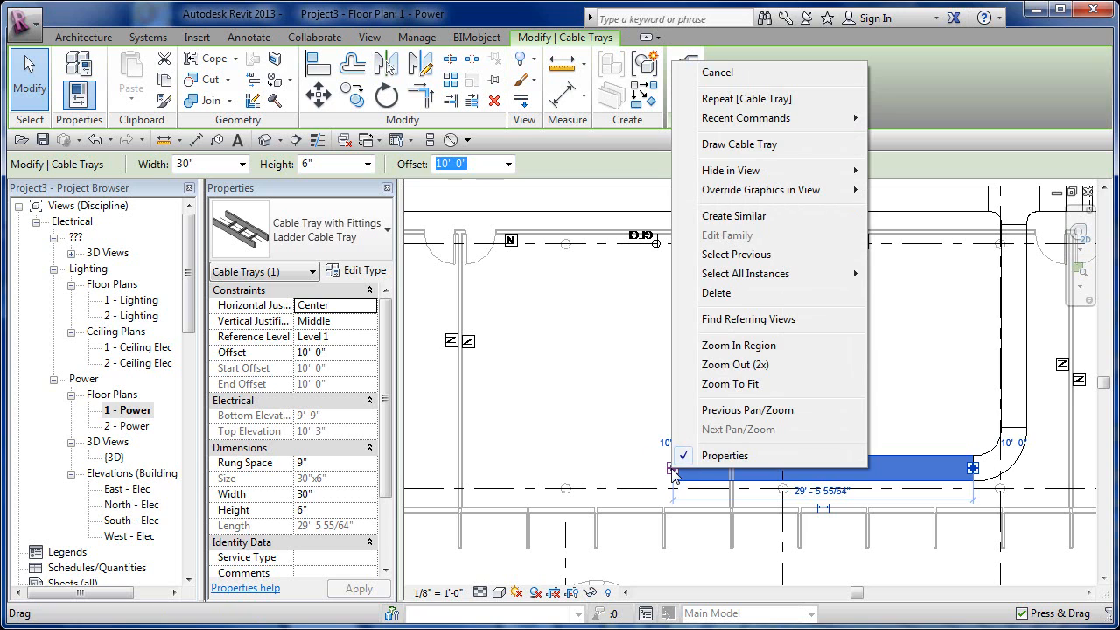
left_click(739, 145)
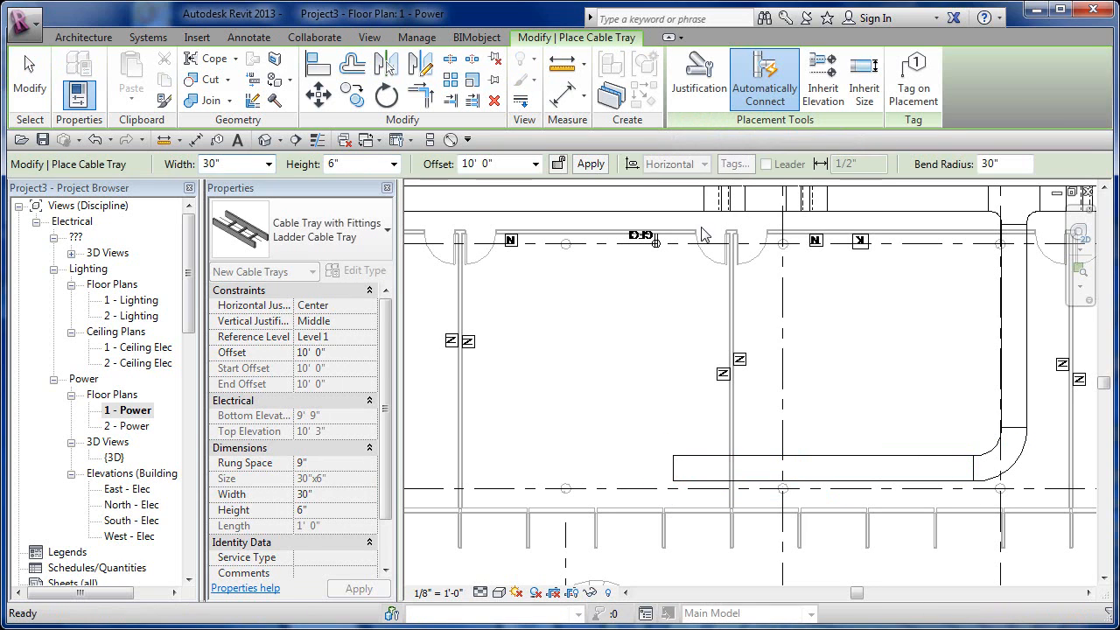
middle_click_drag(672, 219, 679, 312)
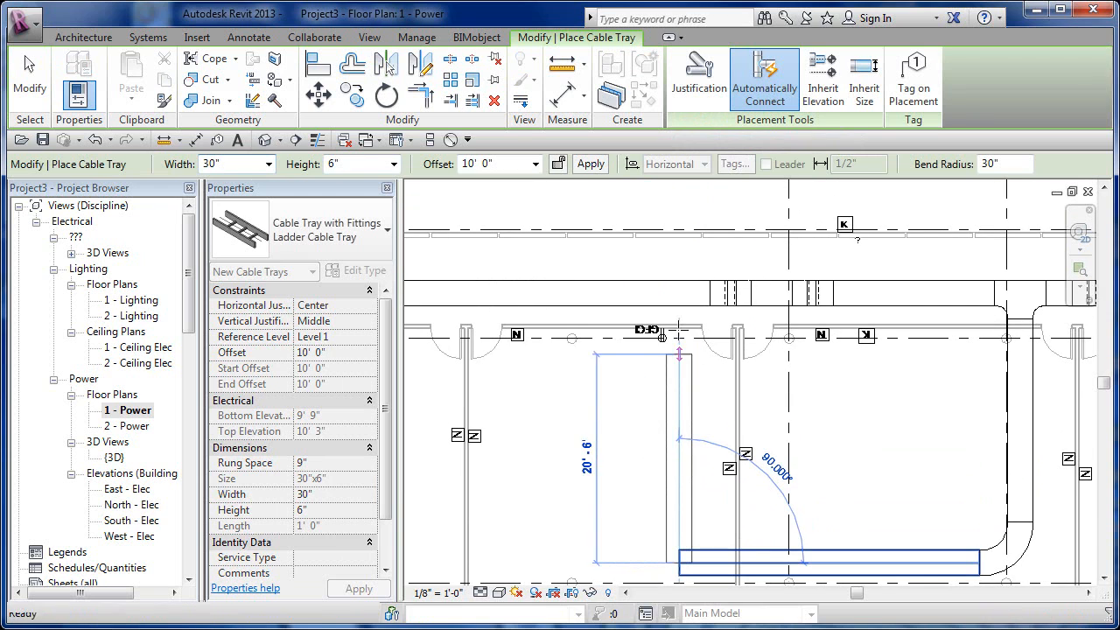
left_click(679, 308)
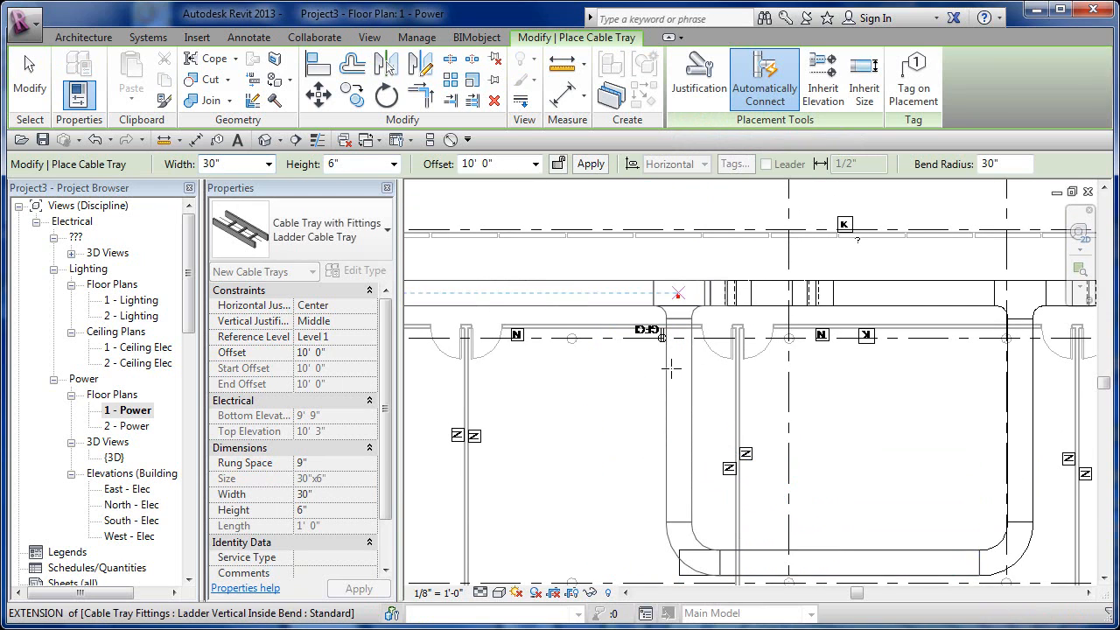
- Draw a 30" branch horizontally left from the new loop's left leg across the partition wall, turning down at its end
middle_click_drag(600, 408, 708, 389)
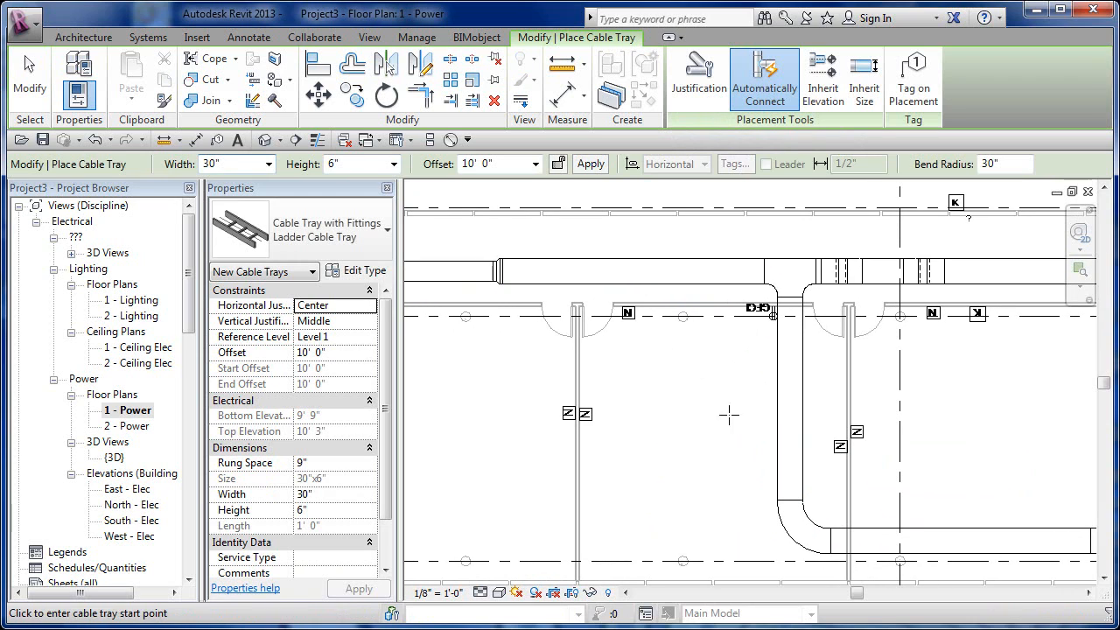
left_click(777, 425)
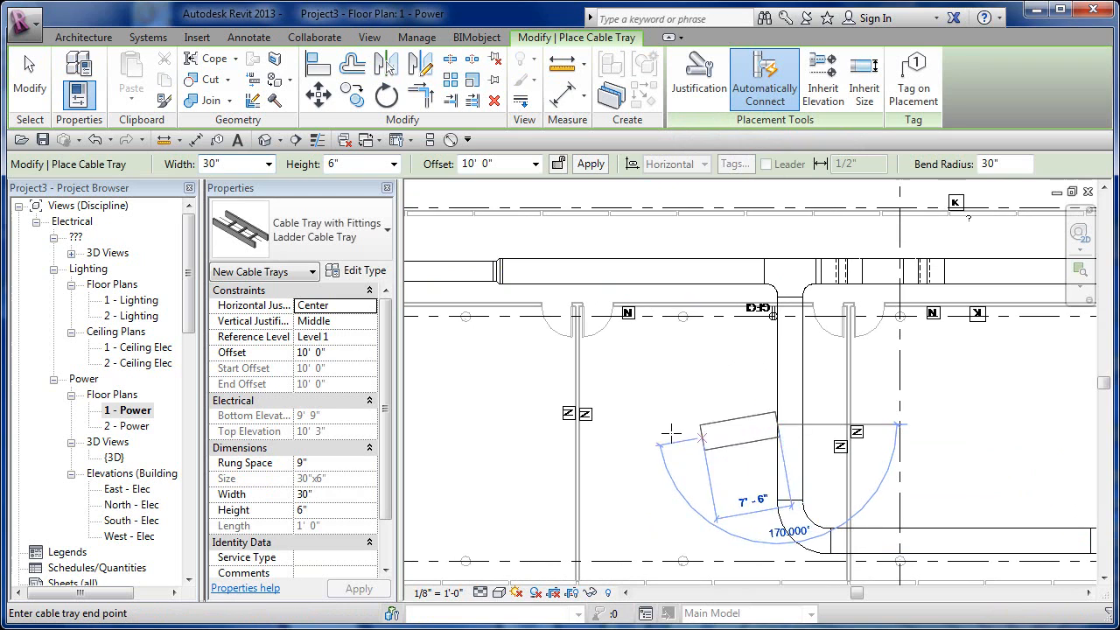
middle_click_drag(508, 443, 709, 428)
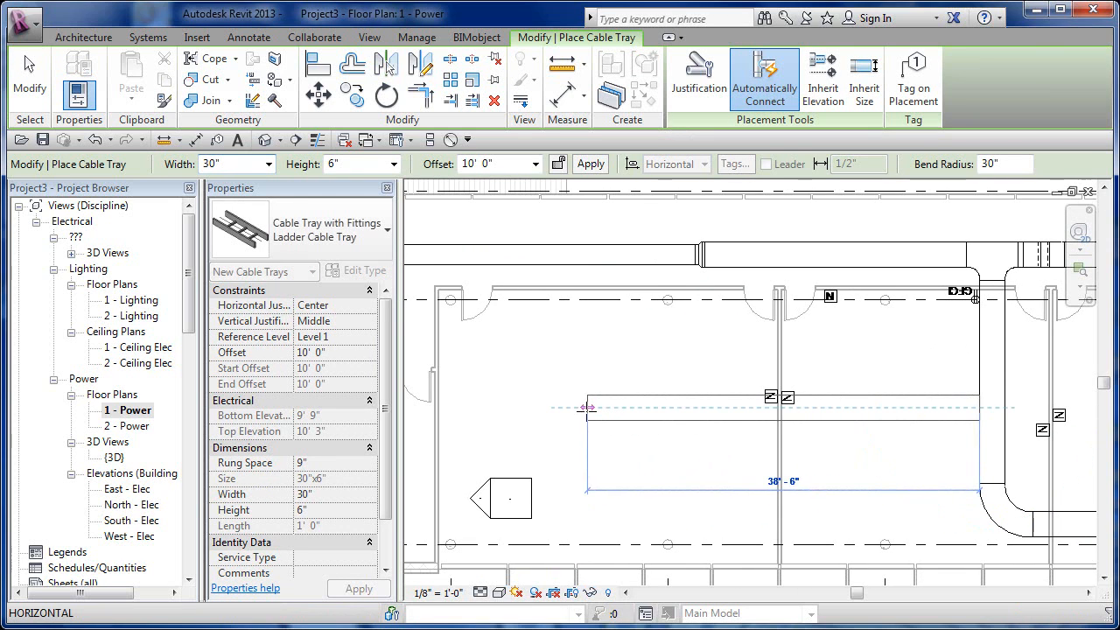
left_click(679, 407)
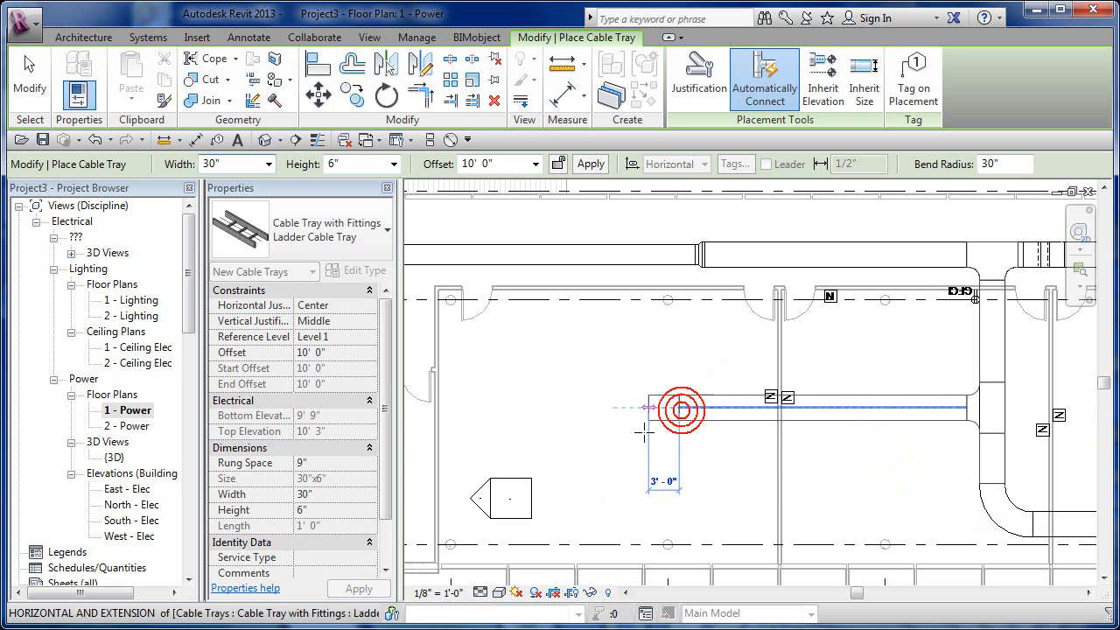
left_click(680, 489)
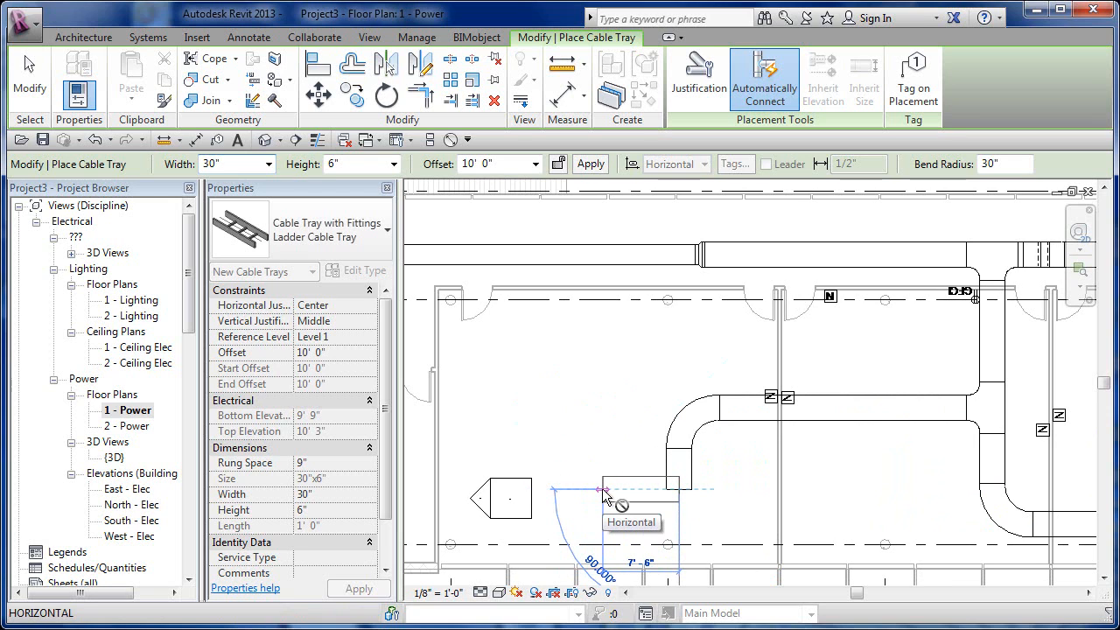
middle_click_drag(583, 506, 620, 507)
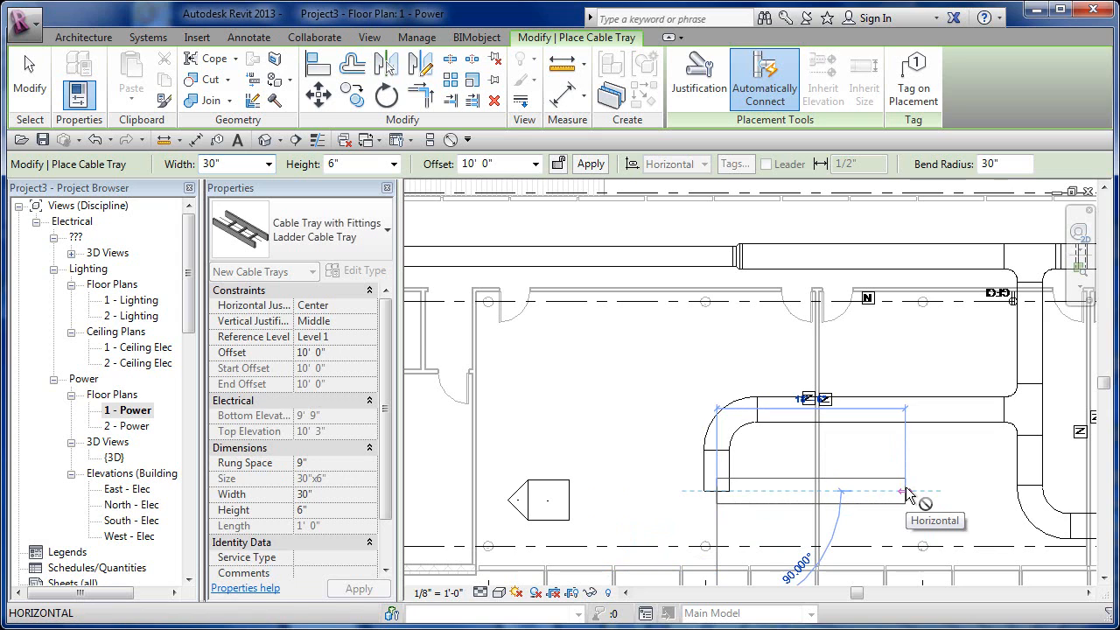
key("Escape")
middle_click_drag(792, 513, 755, 511)
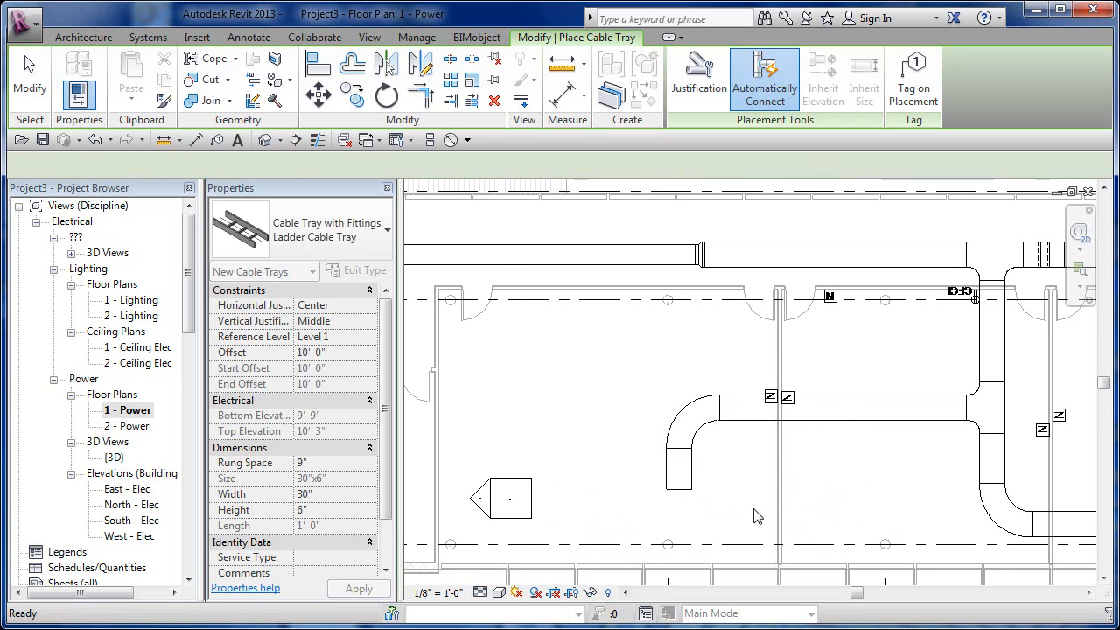
key("Escape")
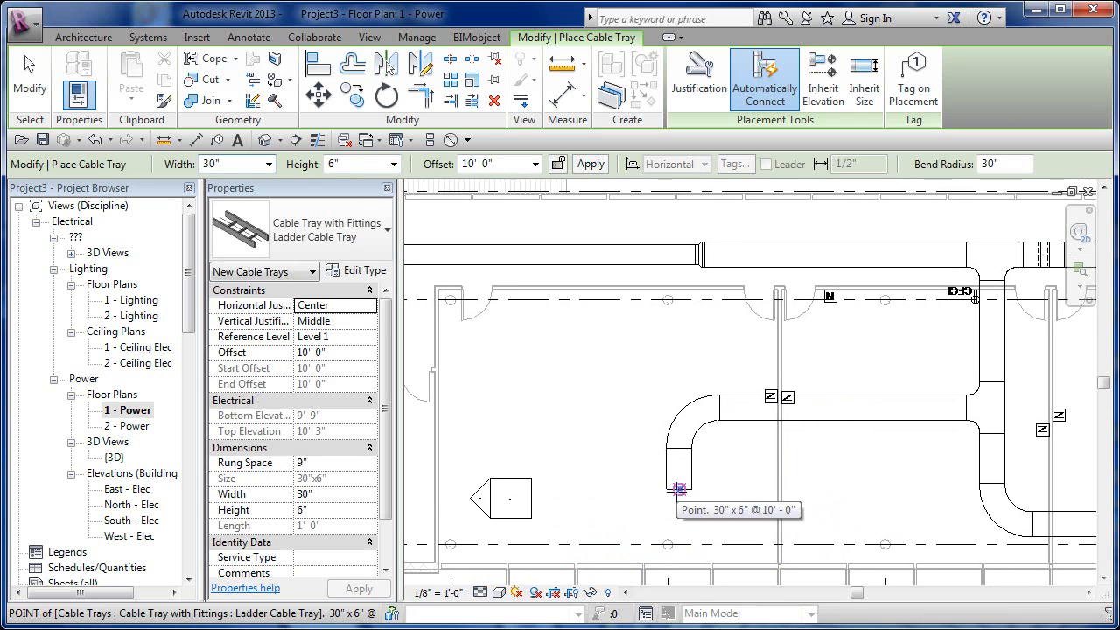
- Continue the branch from its open end further down, left, and back up into the 24" main run tray
left_click(679, 491)
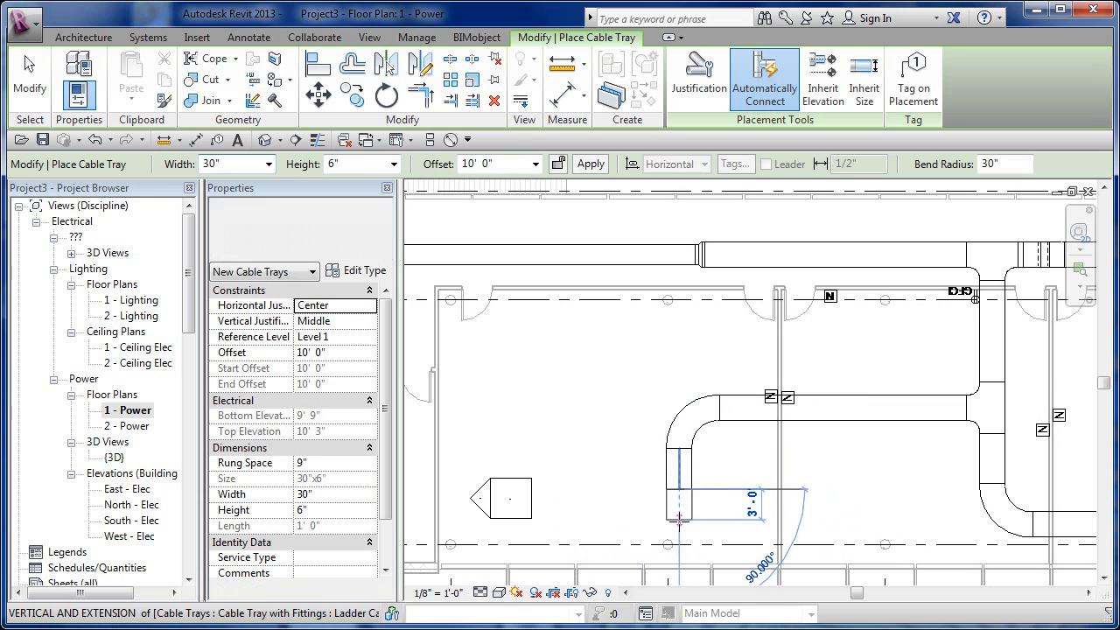
left_click(677, 526)
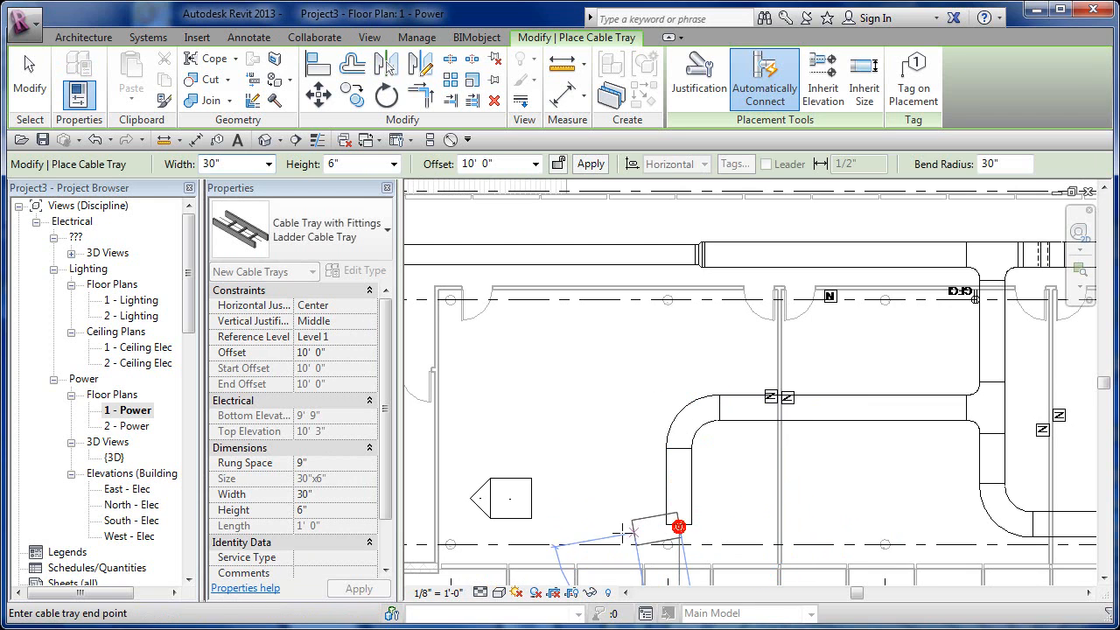
left_click(583, 524)
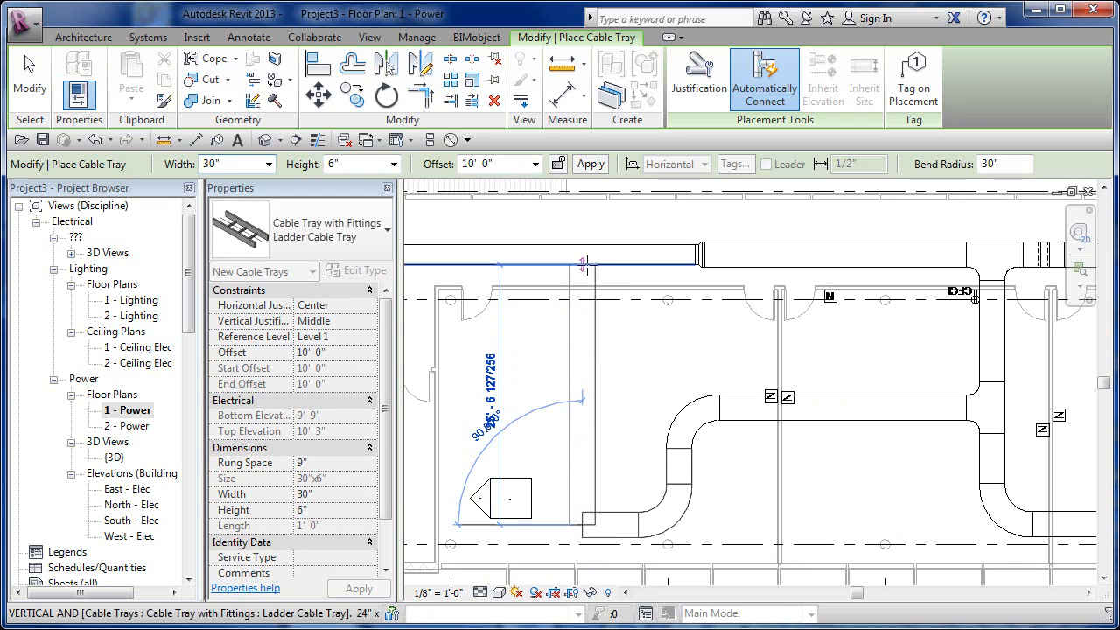
left_click(649, 344)
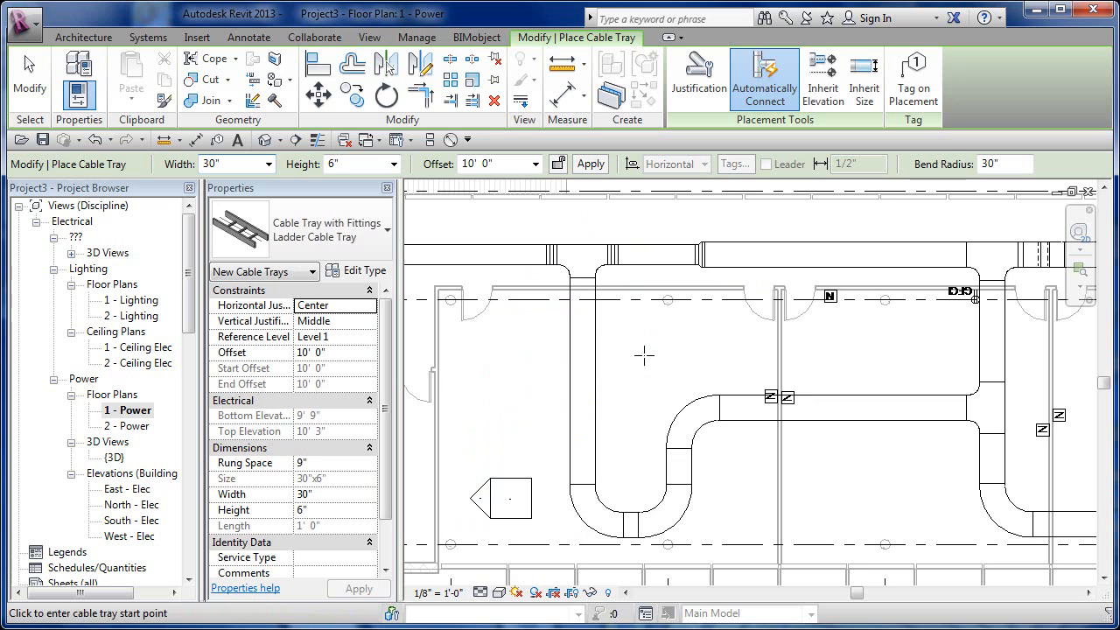
middle_click_drag(644, 354, 610, 368)
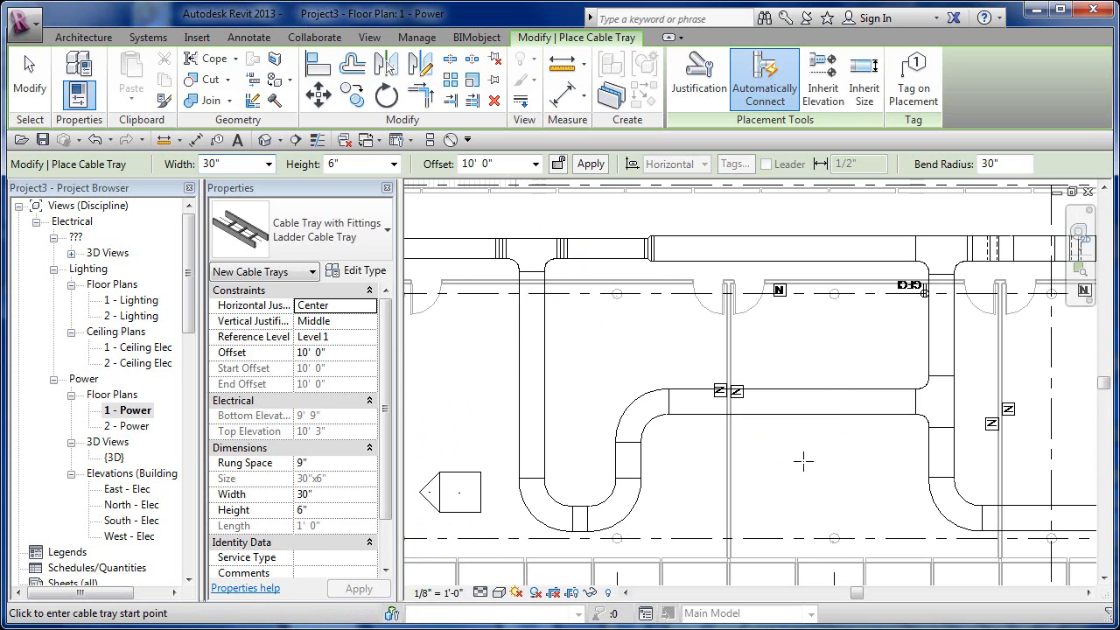
mouse_move(806, 464)
middle_mouse_down()
mouse_move(779, 464)
mouse_move(822, 453)
mouse_move(830, 477)
mouse_move(793, 459)
middle_mouse_up()
scroll(817, 464, "down", 2)
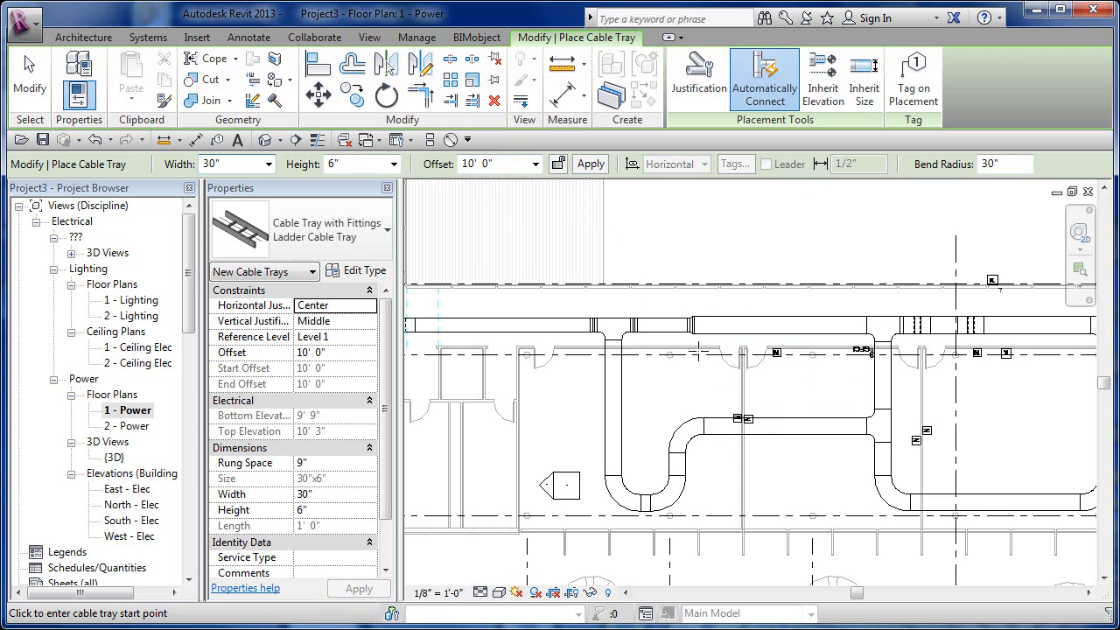
middle_click_drag(714, 365, 753, 378)
middle_click_drag(657, 393, 764, 388)
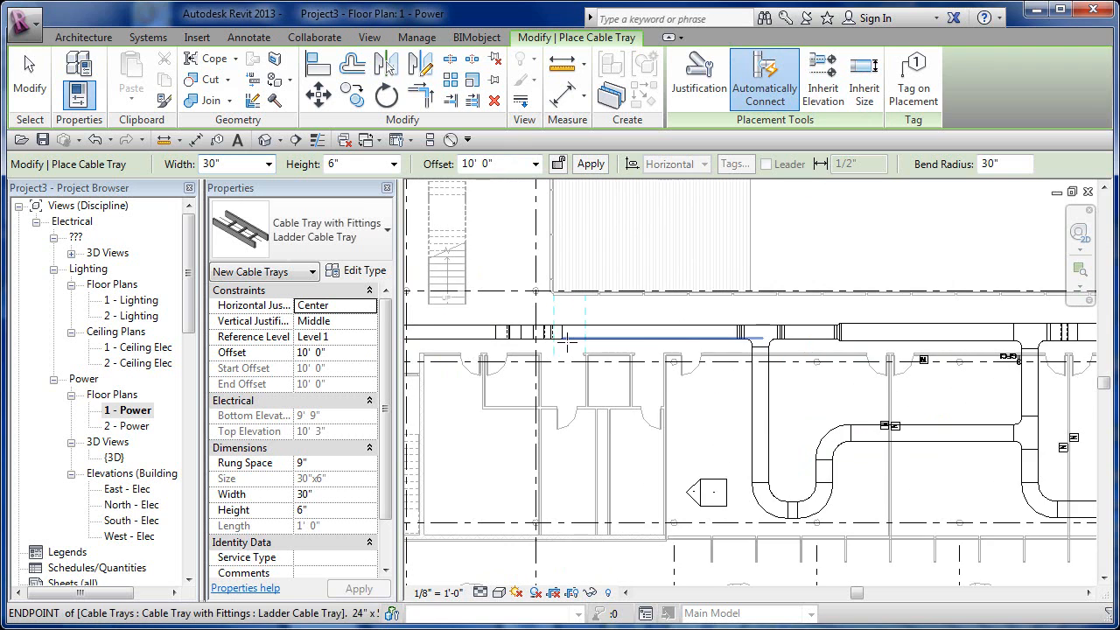
- Split the straight 24" main run tray at two points between the left offset and the next downward branch
scroll(568, 343, "up", 2)
scroll(612, 342, "up", 1)
key("Escape")
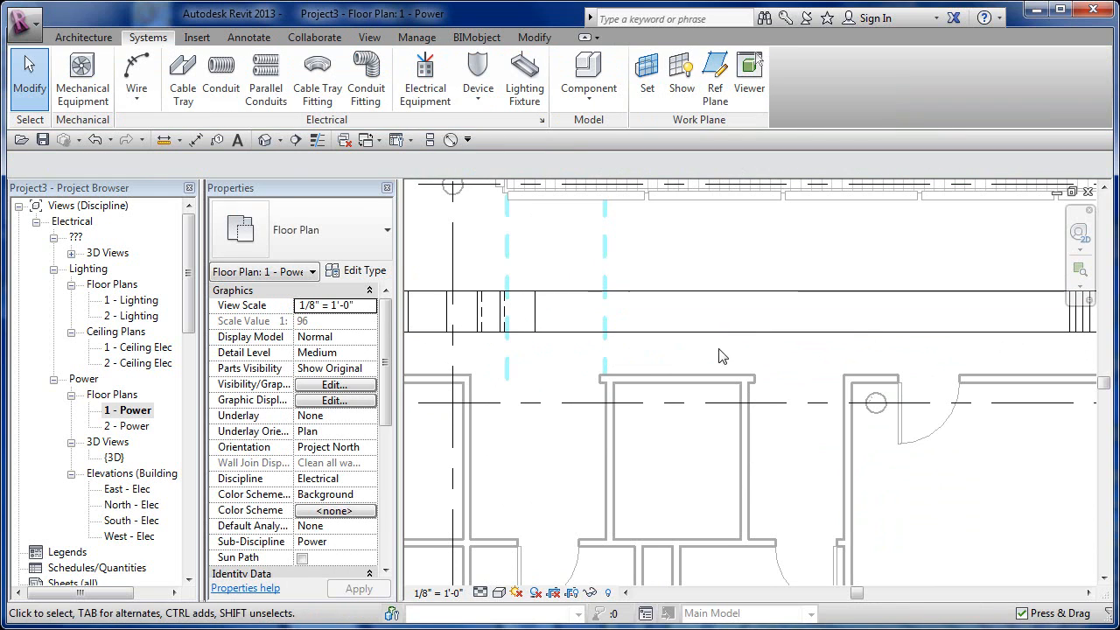
middle_click_drag(722, 356, 720, 395)
left_click(534, 38)
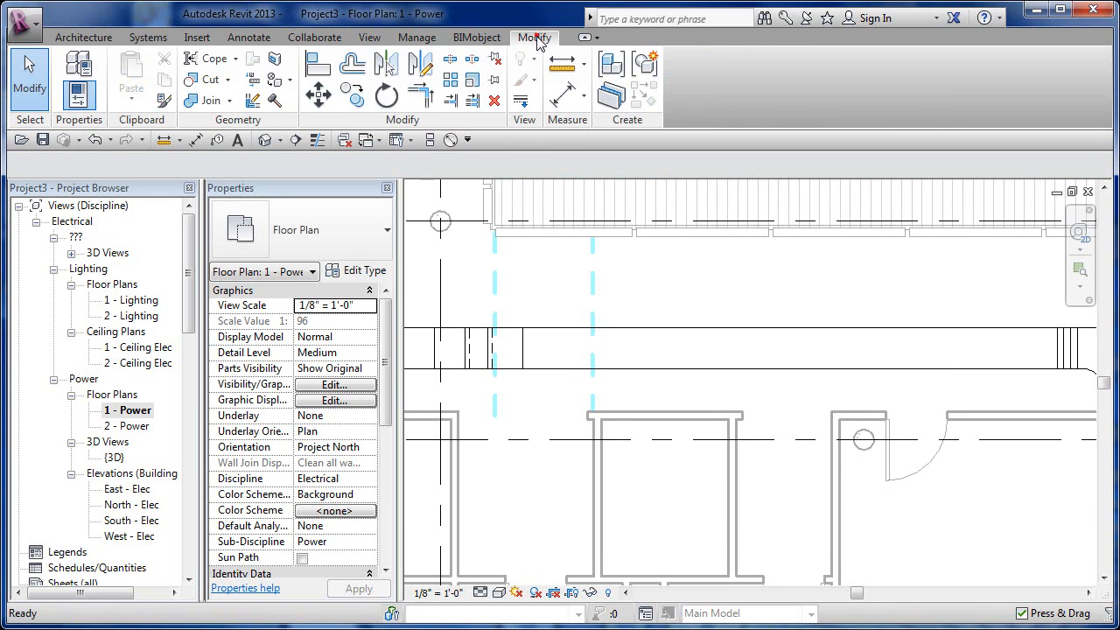
left_click(451, 59)
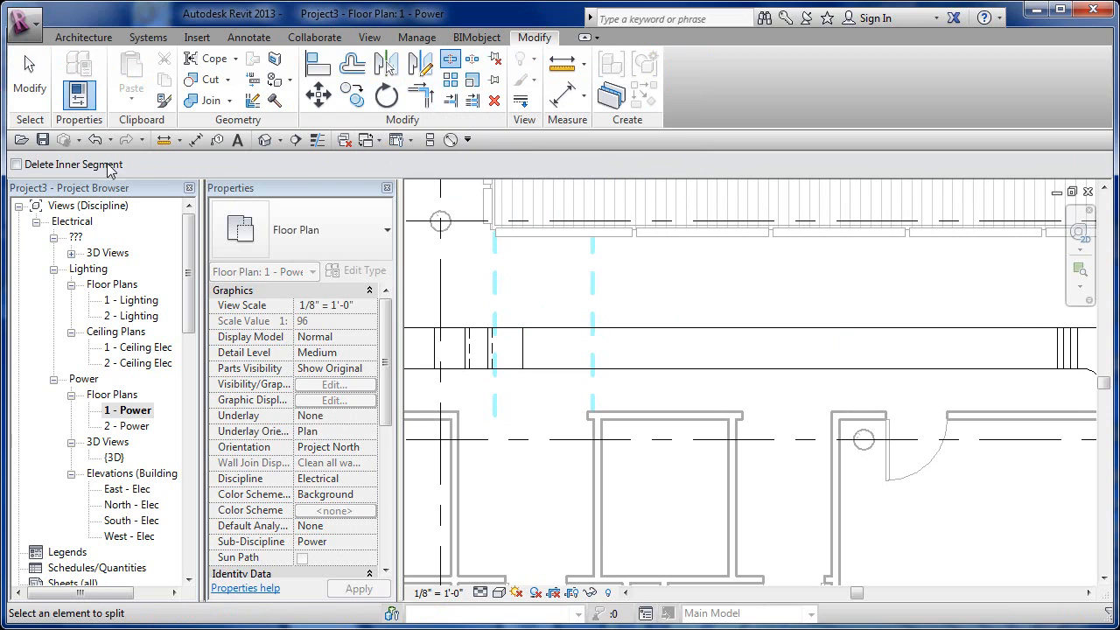
left_click(648, 322)
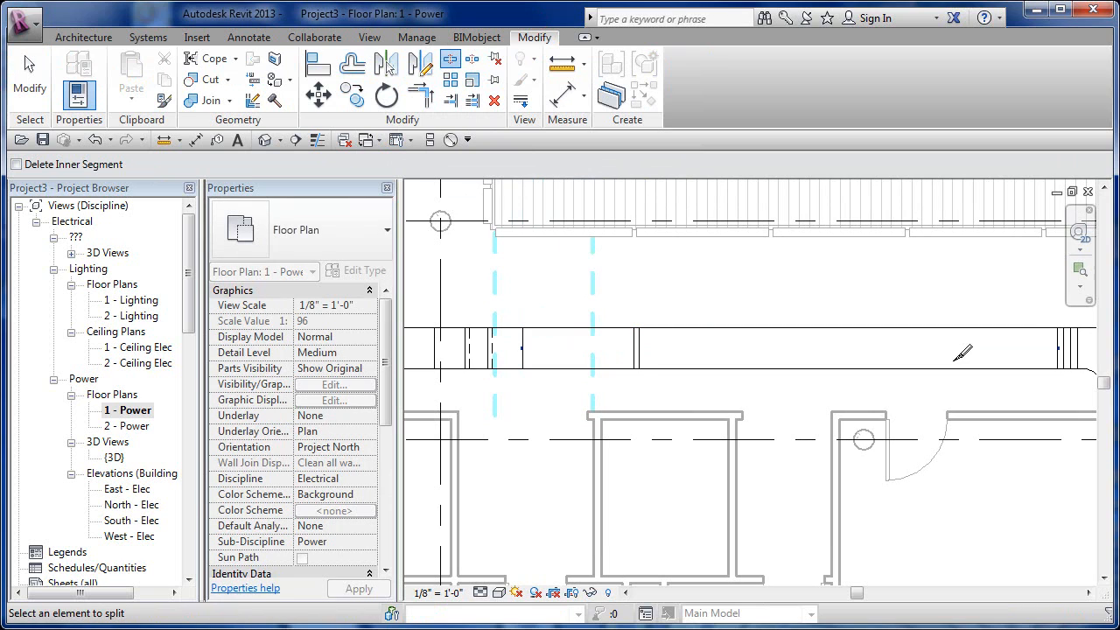
left_click(870, 326)
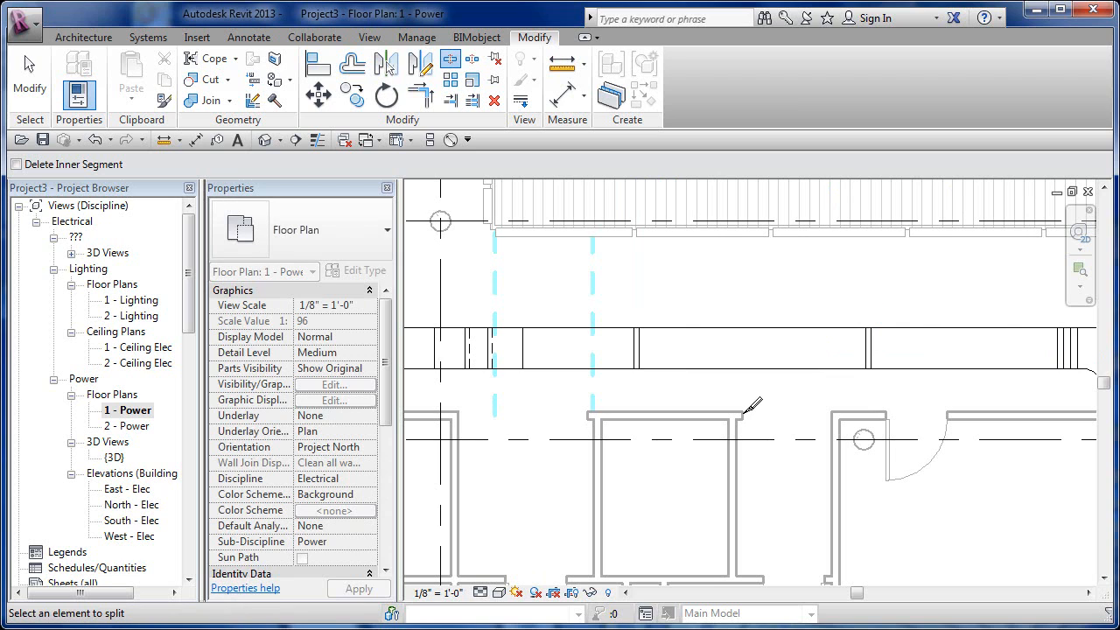
key("Escape")
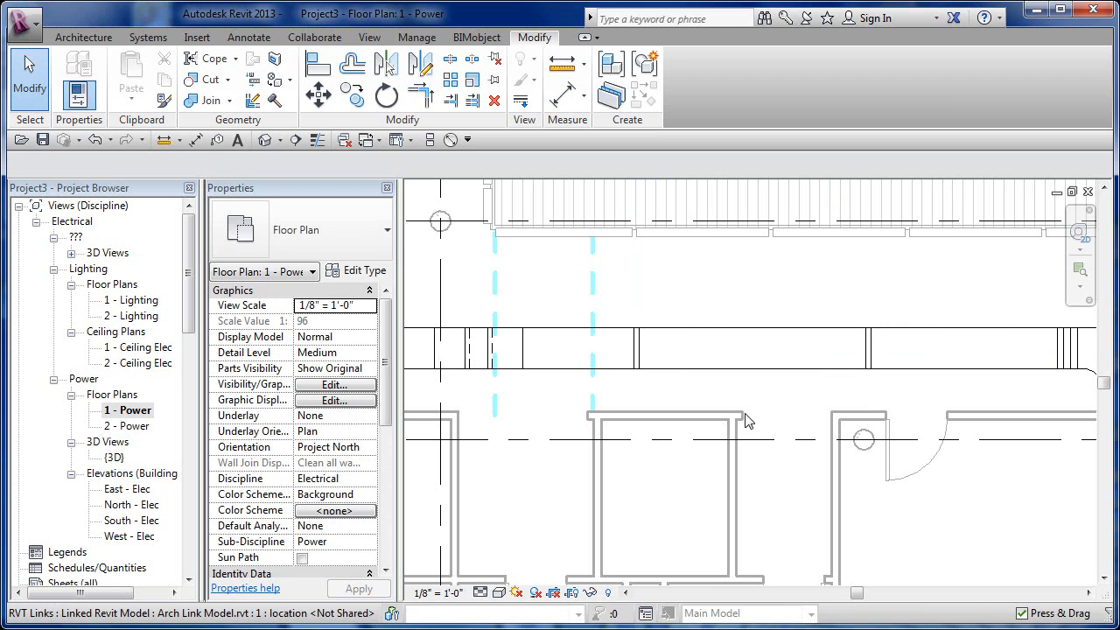
- Pull both ends of the middle split segment away from the neighbouring trays, leaving it about 8' 4" long
left_click(706, 332)
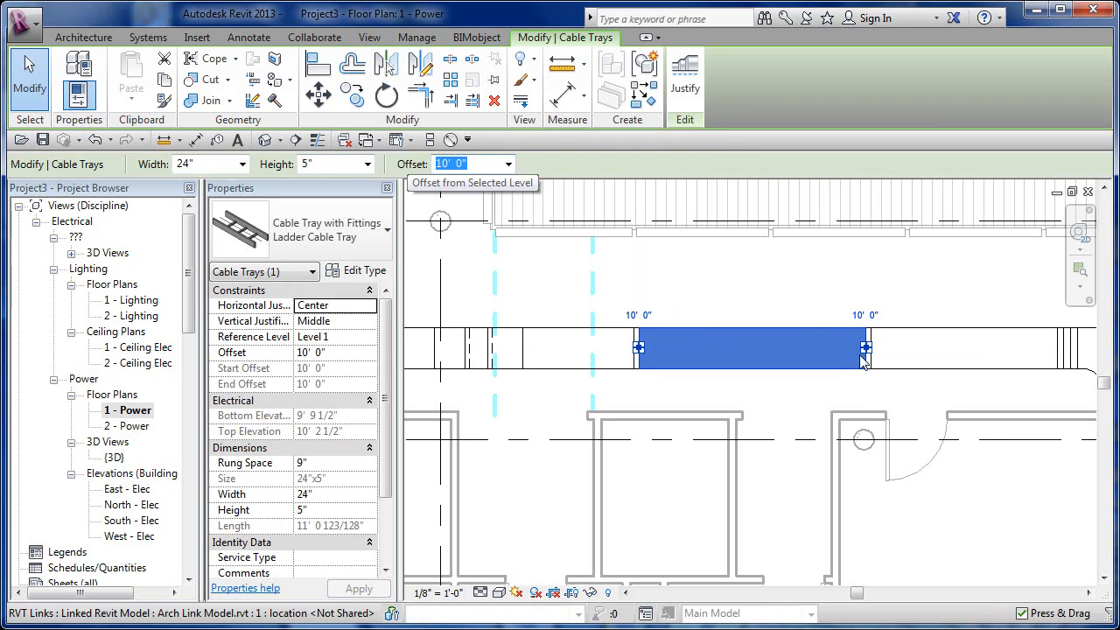
middle_click_drag(875, 359, 773, 379)
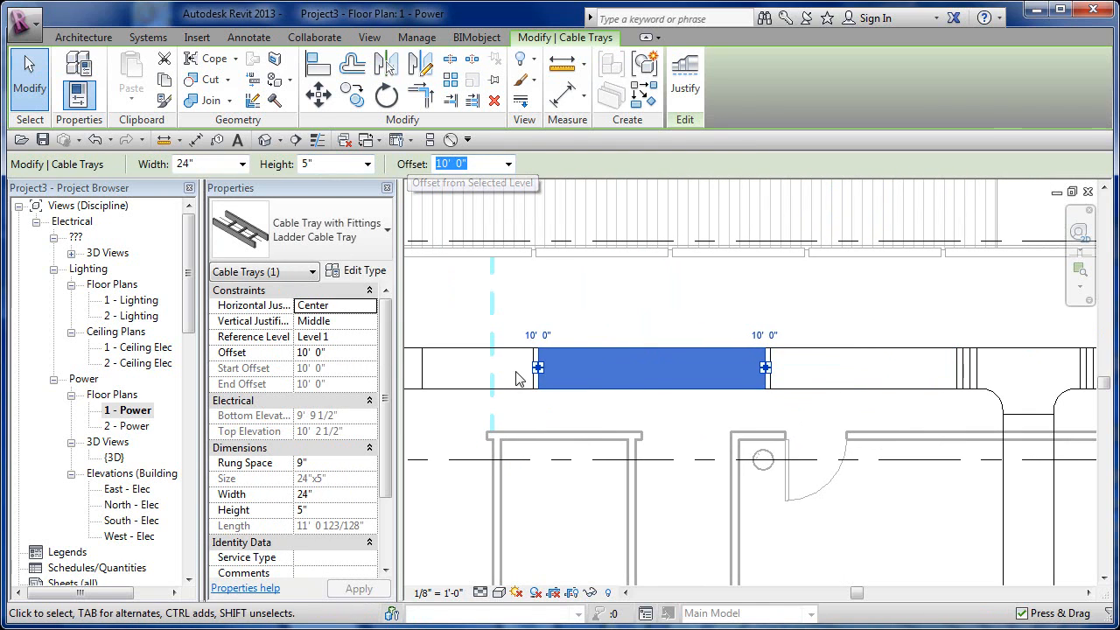
left_click(627, 312)
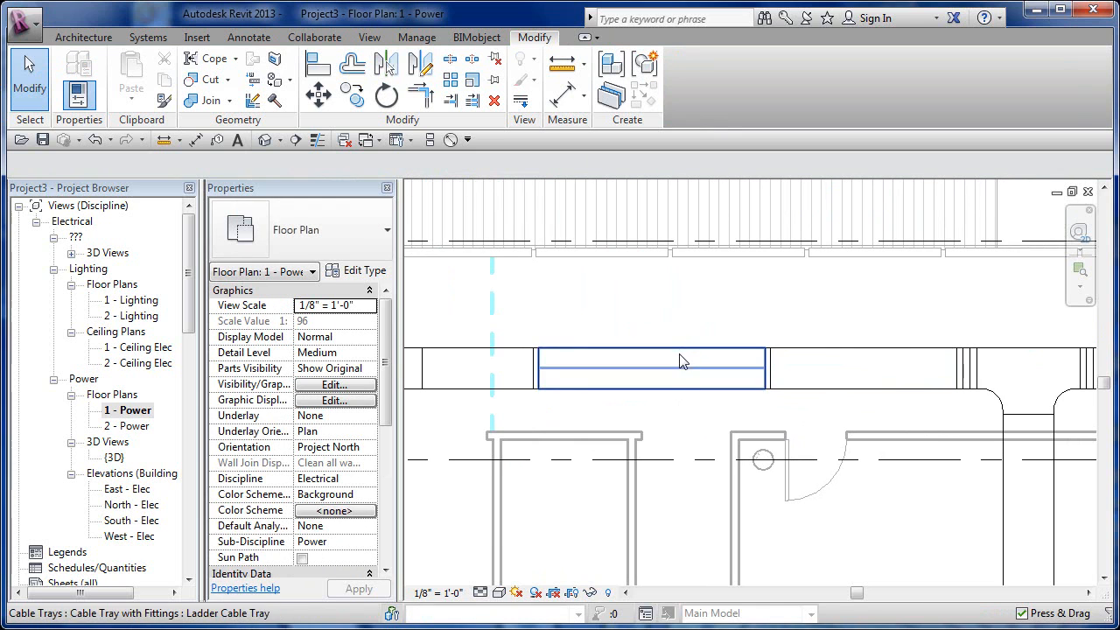
left_click(681, 352)
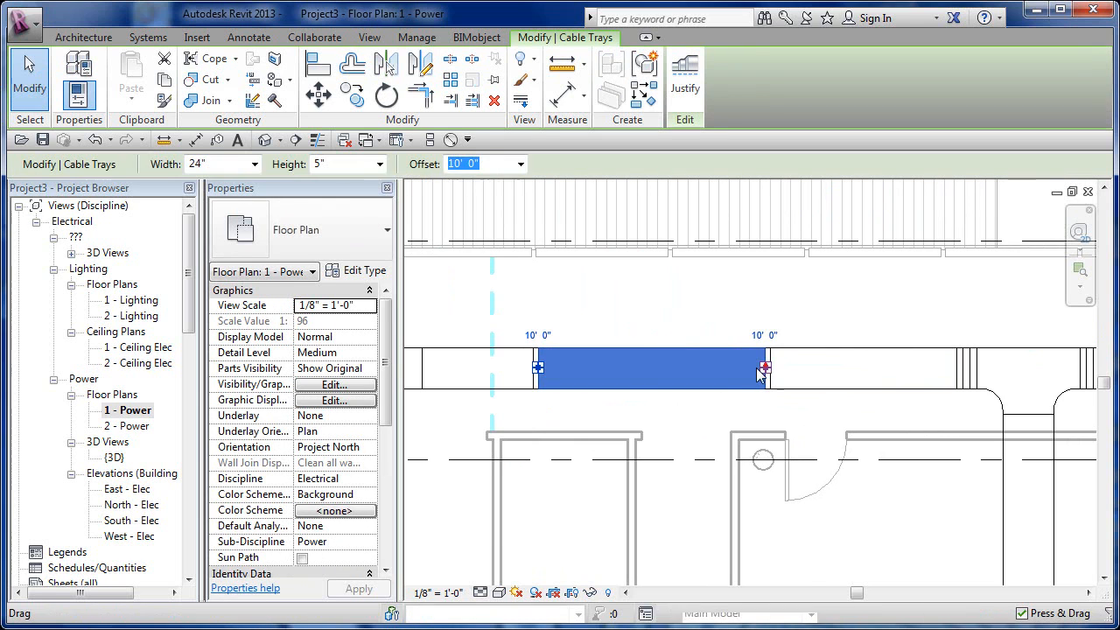
left_click_drag(758, 369, 567, 368)
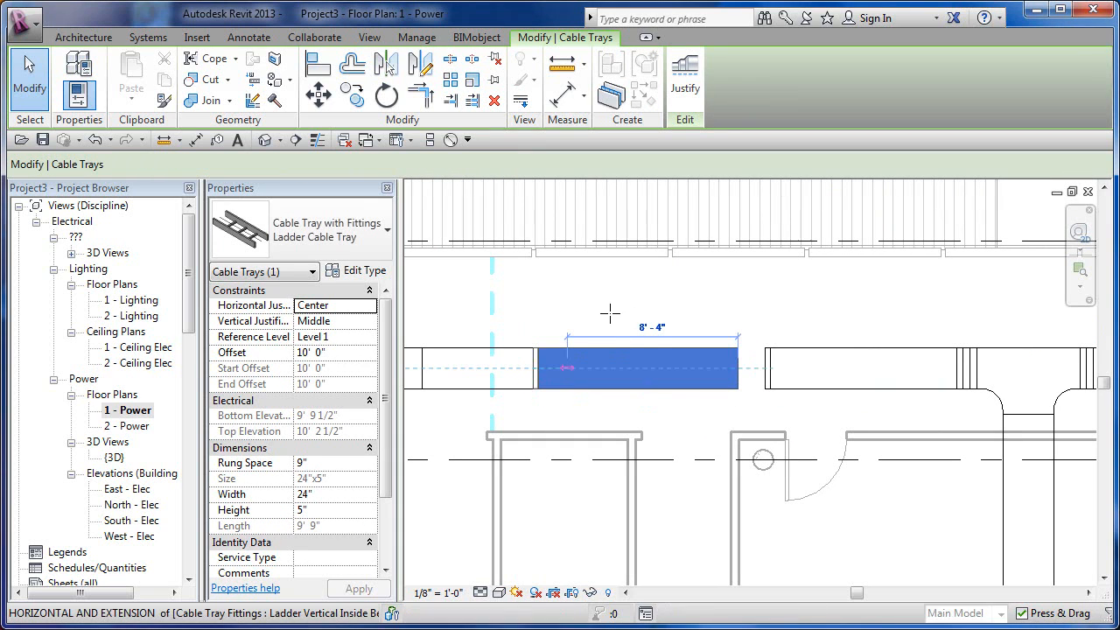
left_click(613, 324)
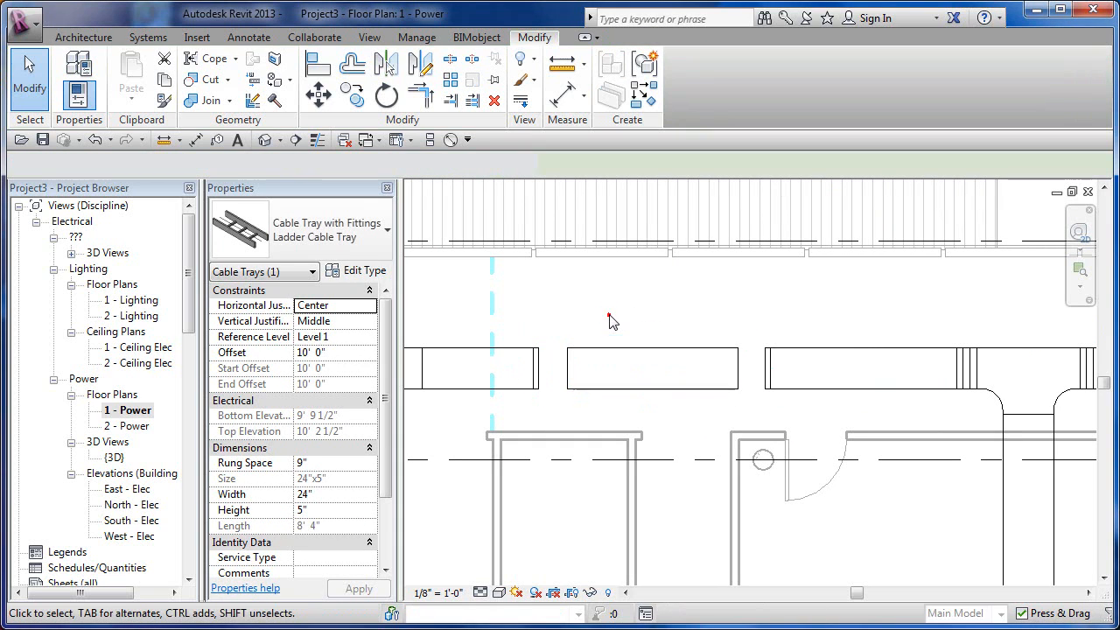
- Delete the union fittings left on the main run at both split points
left_click(539, 369)
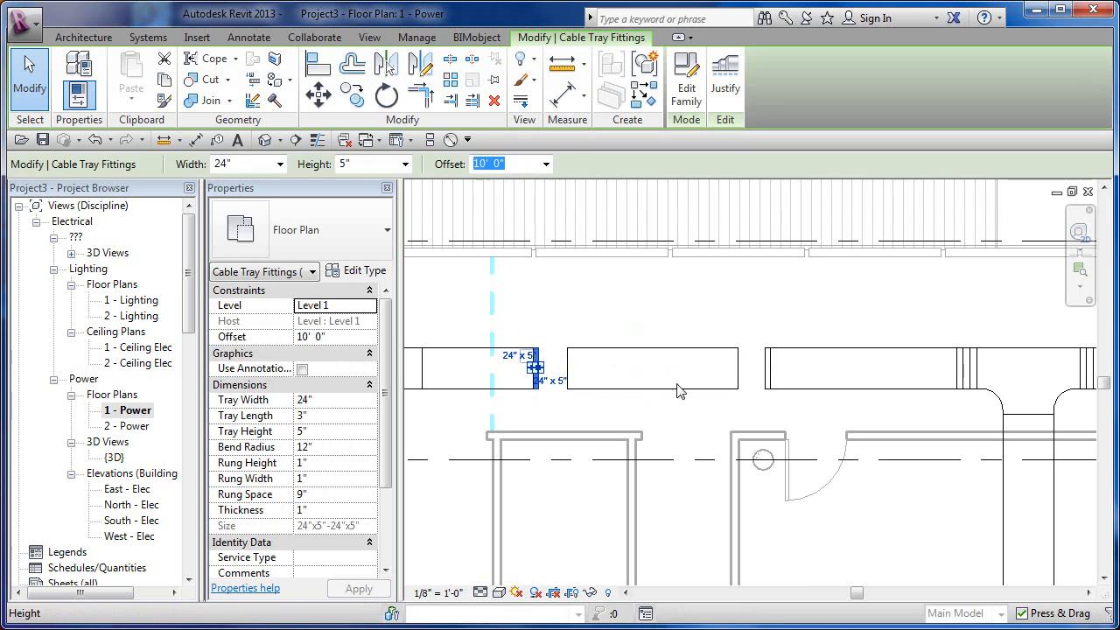
key("Delete")
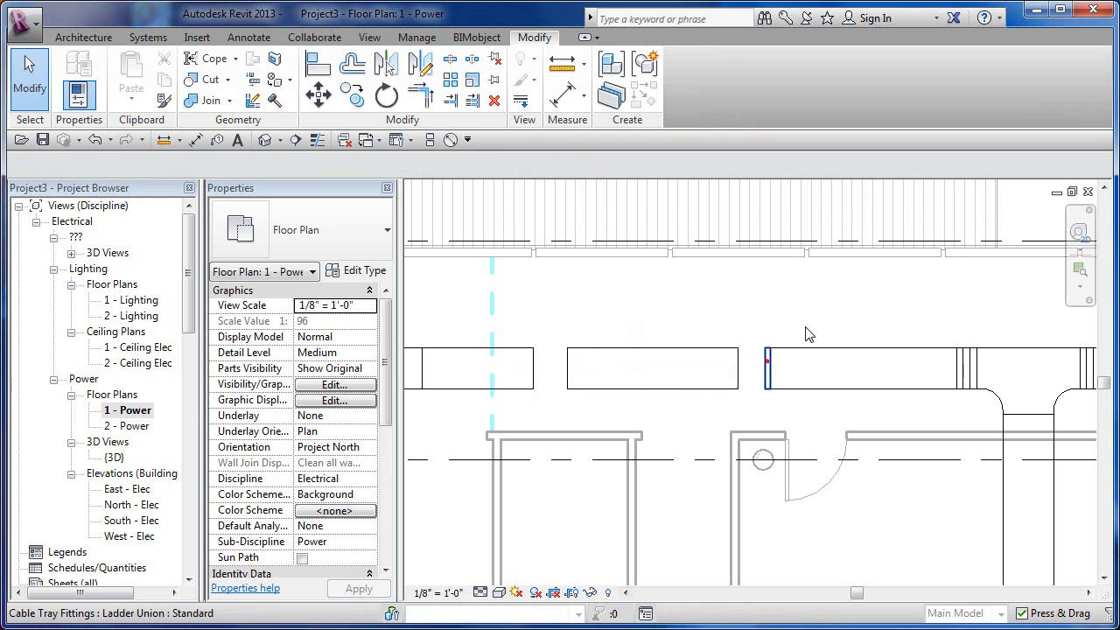
left_click(767, 363)
key("Delete")
- Set the isolated middle segment's offset to 9' 0" and check it against the adjacent main run tray on its left
left_click(738, 353)
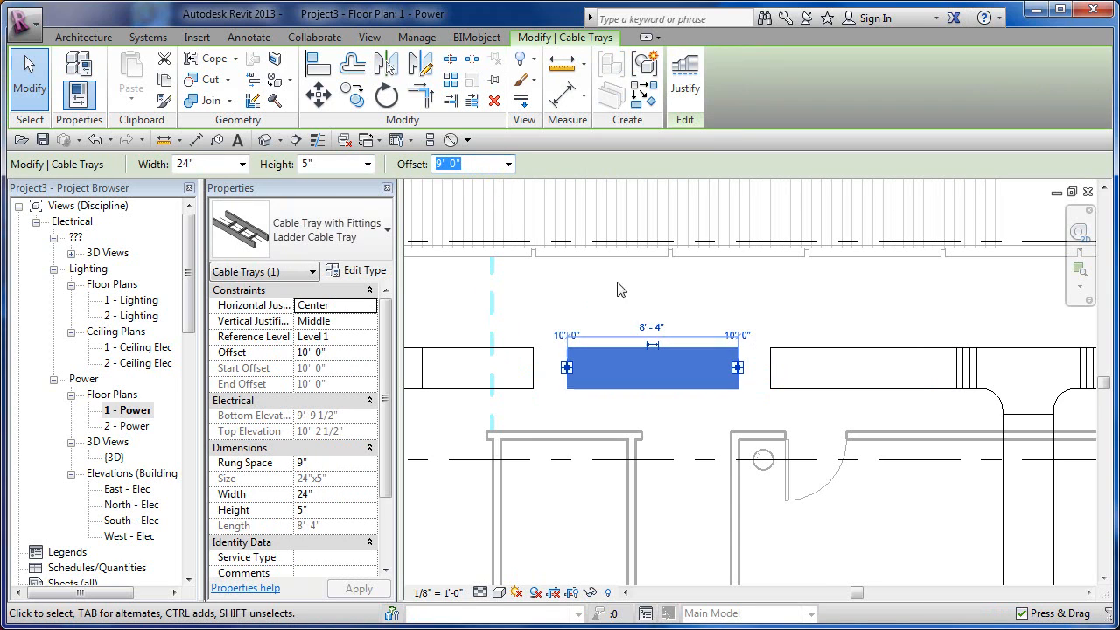
left_click(633, 306)
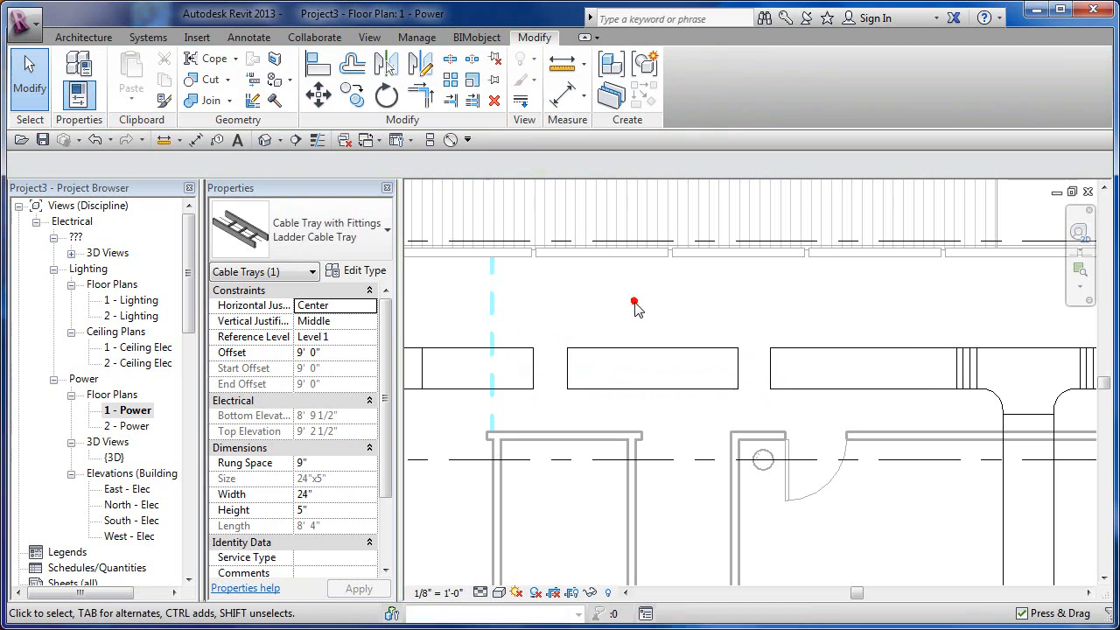
left_click(636, 350)
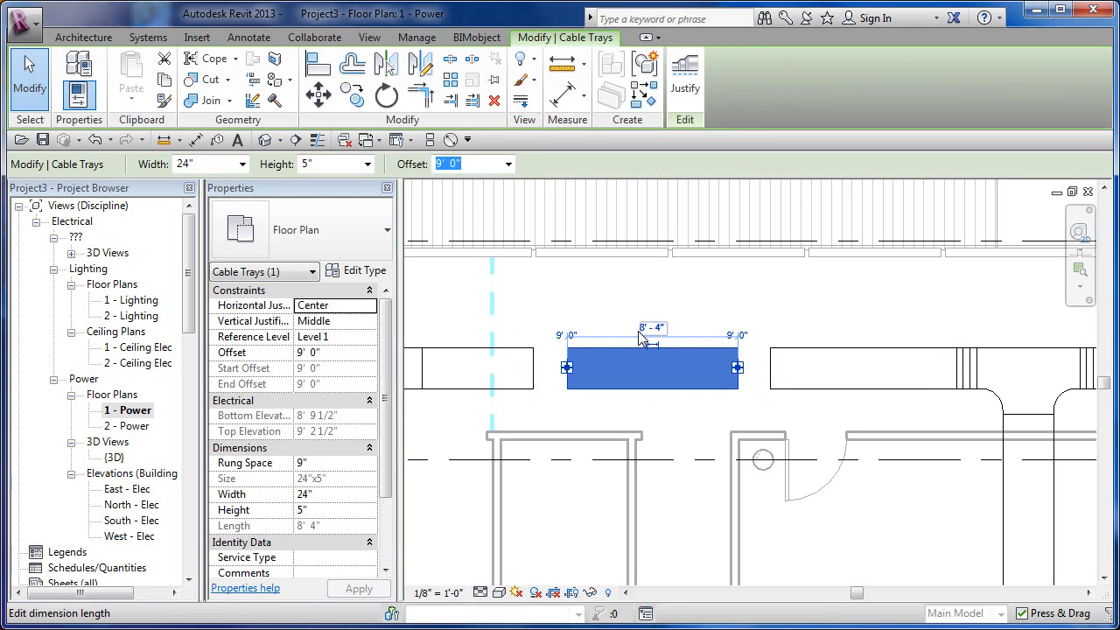
left_click(640, 328)
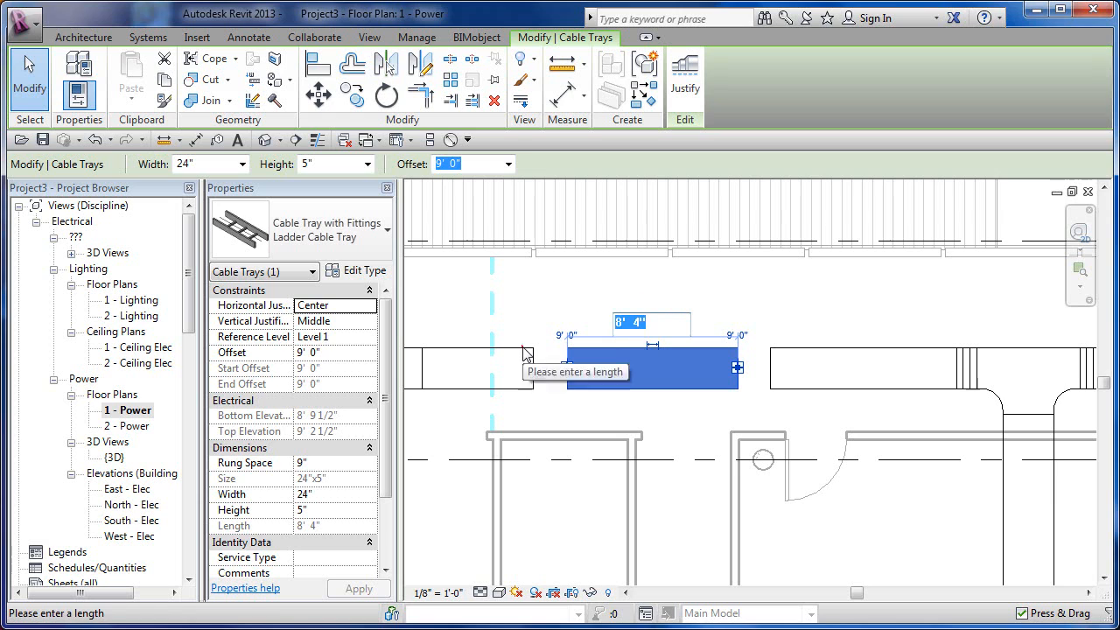
key("Escape")
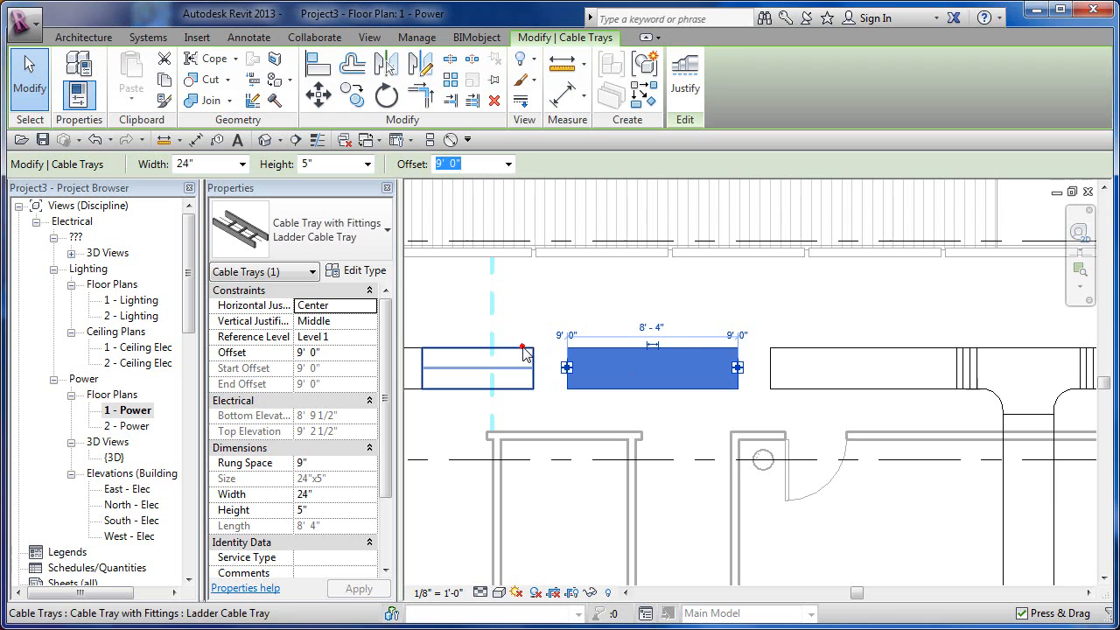
key("Escape")
left_click(600, 305)
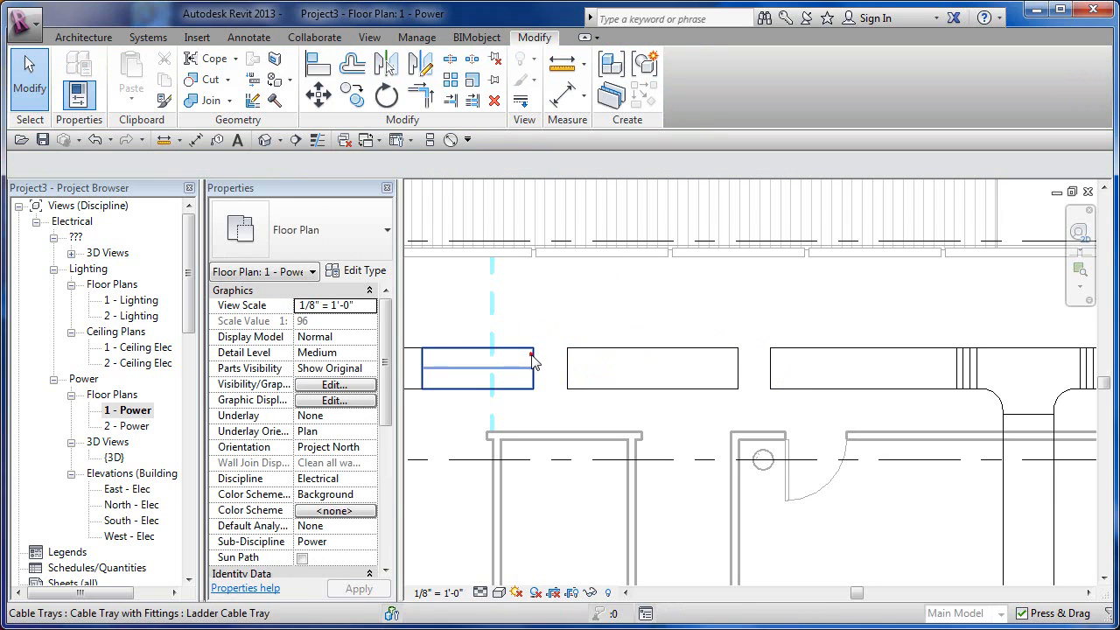
left_click(533, 360)
left_click(611, 304)
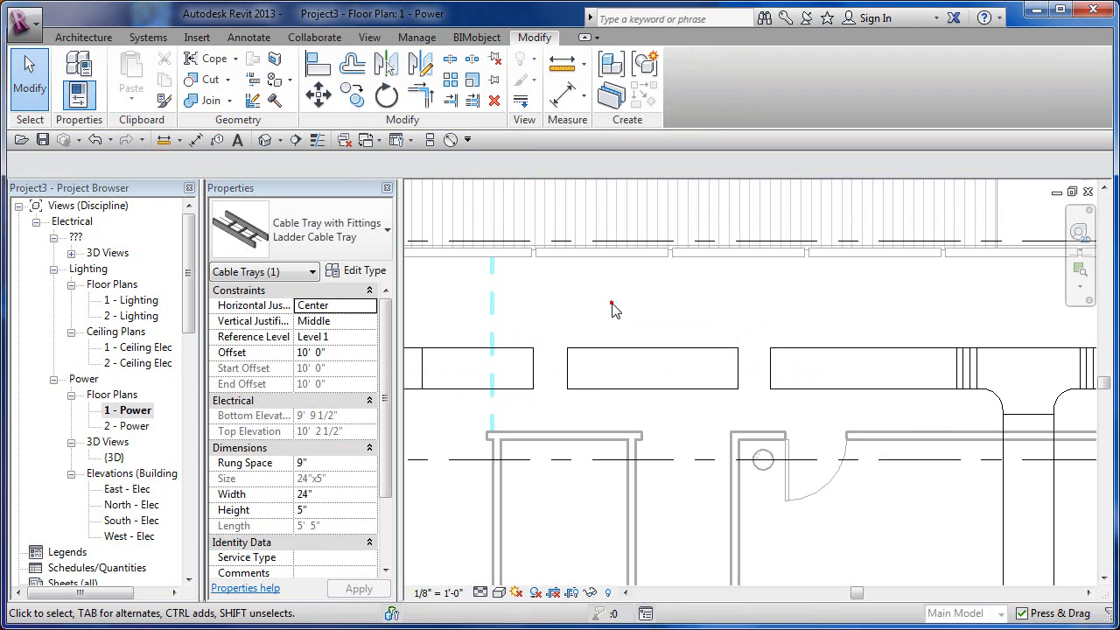
- Extend both ends of the lowered segment to the adjacent main run trays to reconnect it with vertical bends
left_click(683, 369)
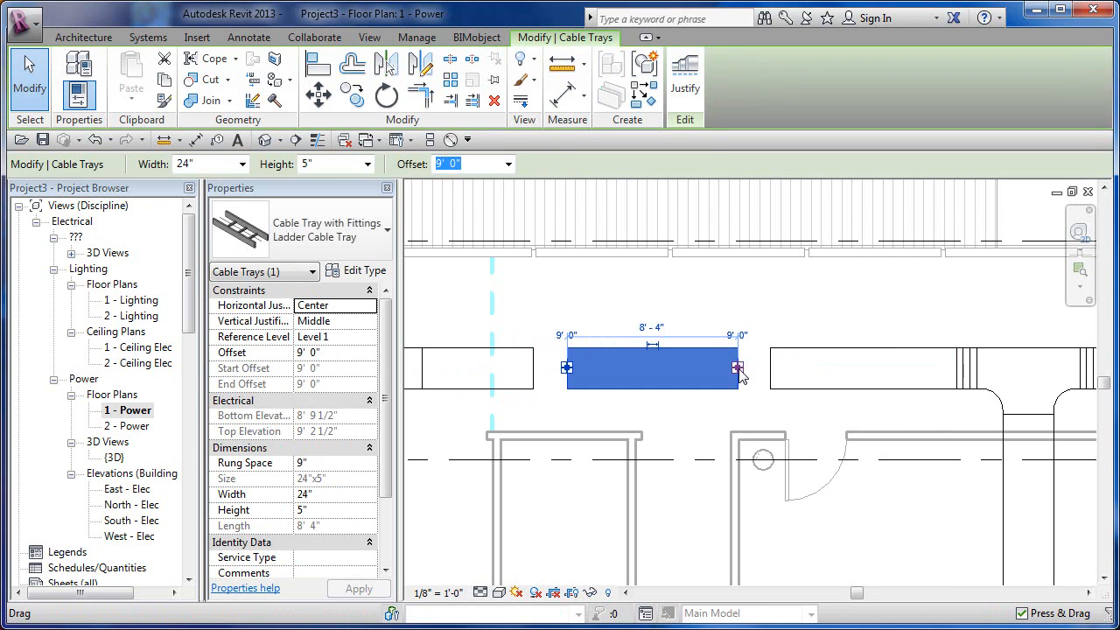
left_click_drag(740, 375, 770, 367)
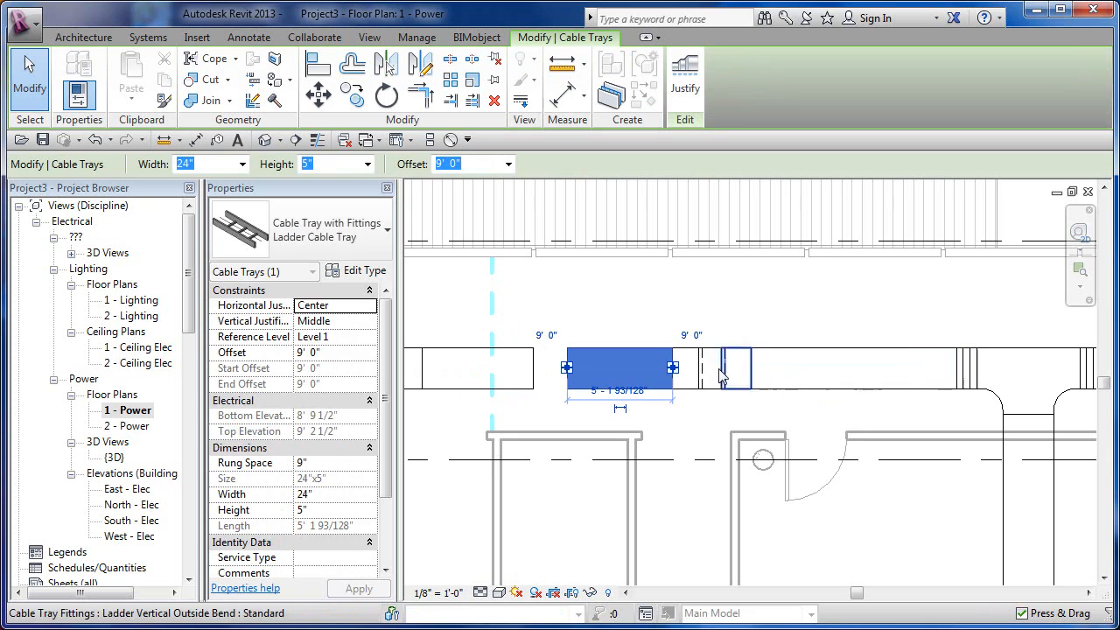
left_click_drag(567, 369, 636, 285)
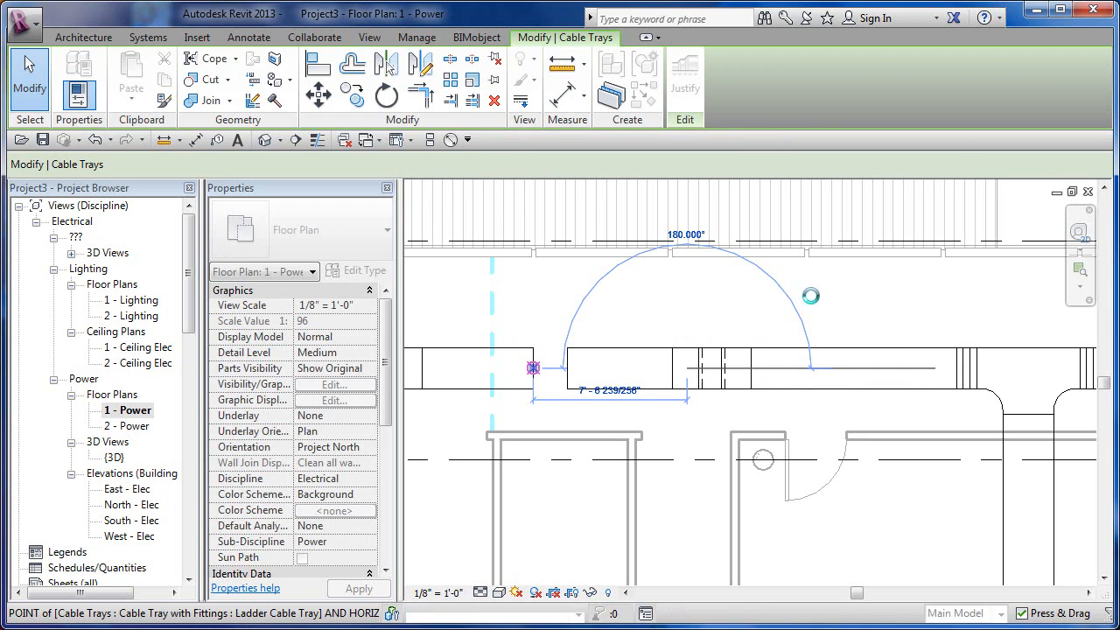
left_click(856, 301)
- Open the default 3D view of the model showing the cable tray run within the building
scroll(855, 300, "down", 2)
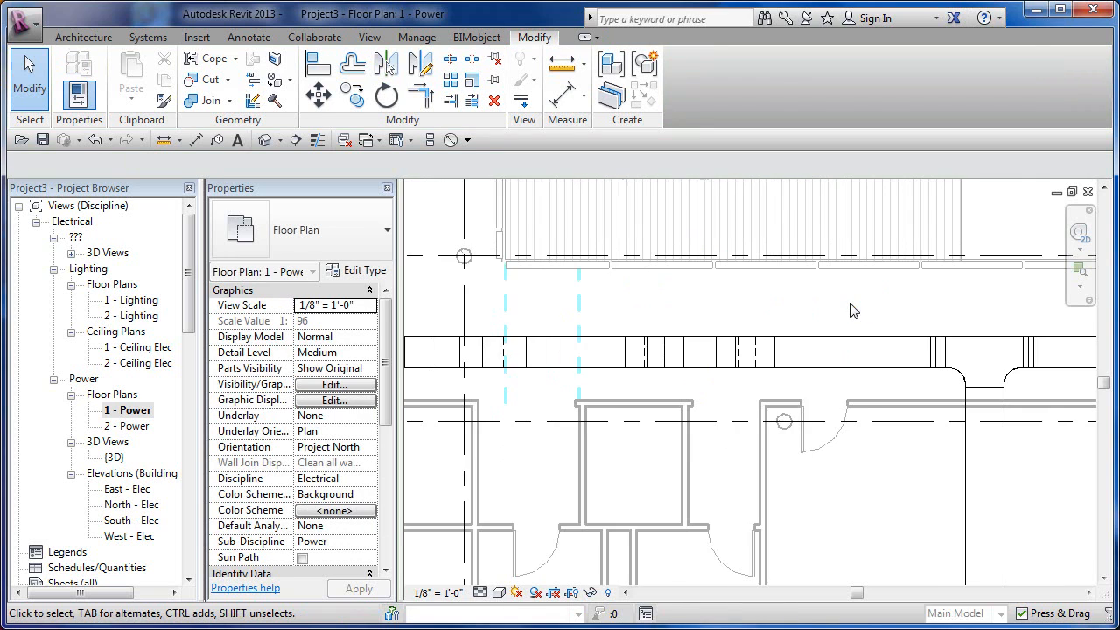
middle_click_drag(827, 318, 764, 315)
scroll(762, 308, "down", 2)
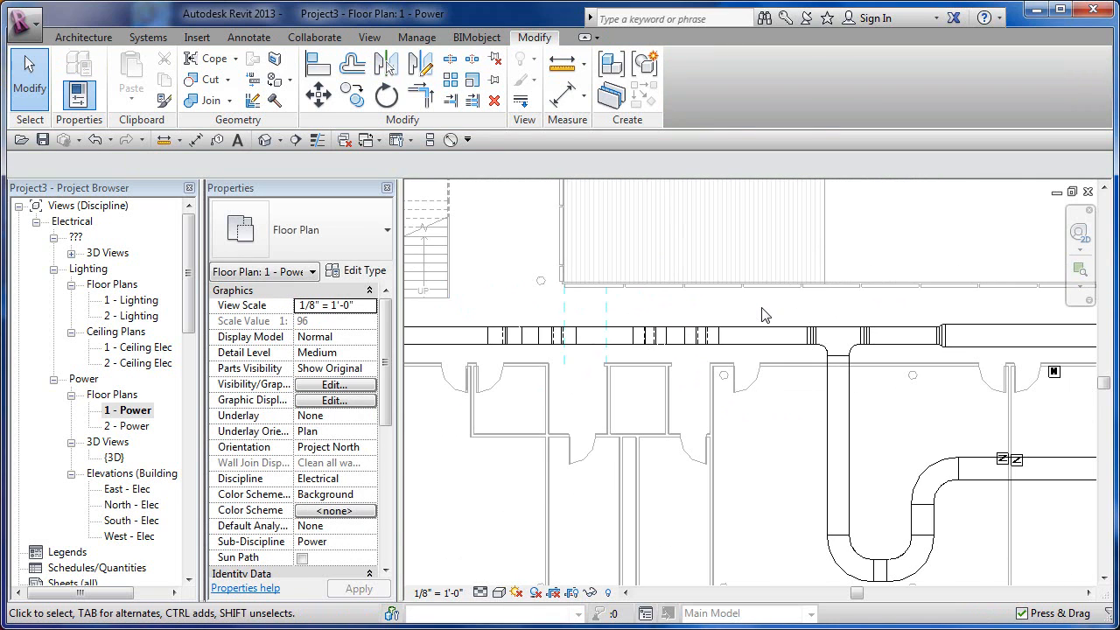
scroll(763, 315, "down", 1)
left_click(265, 141)
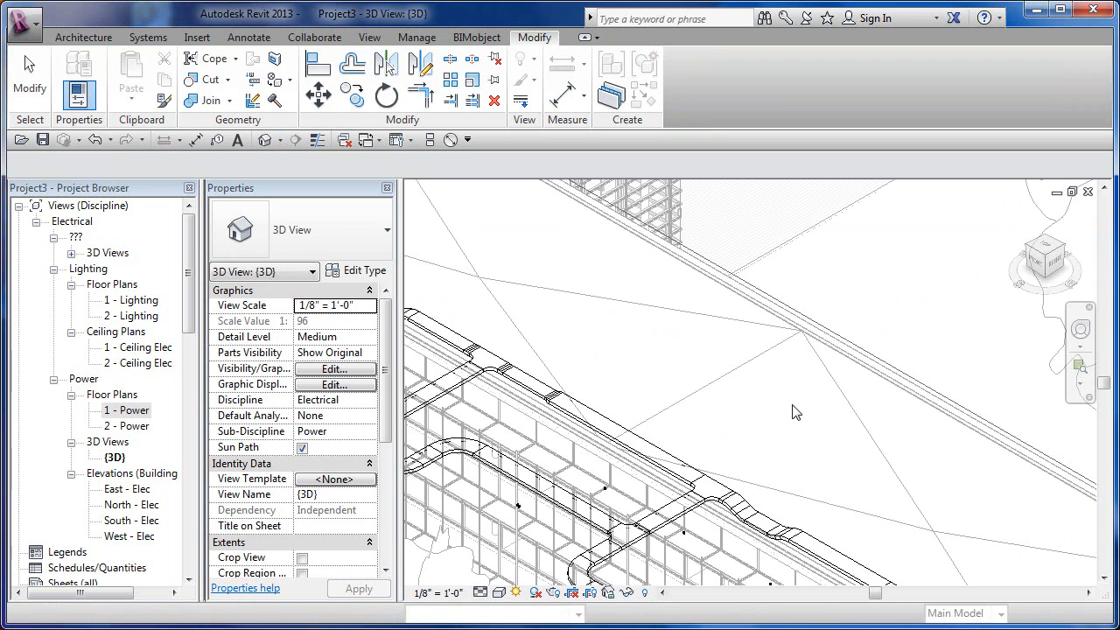
scroll(770, 442, "down", 2)
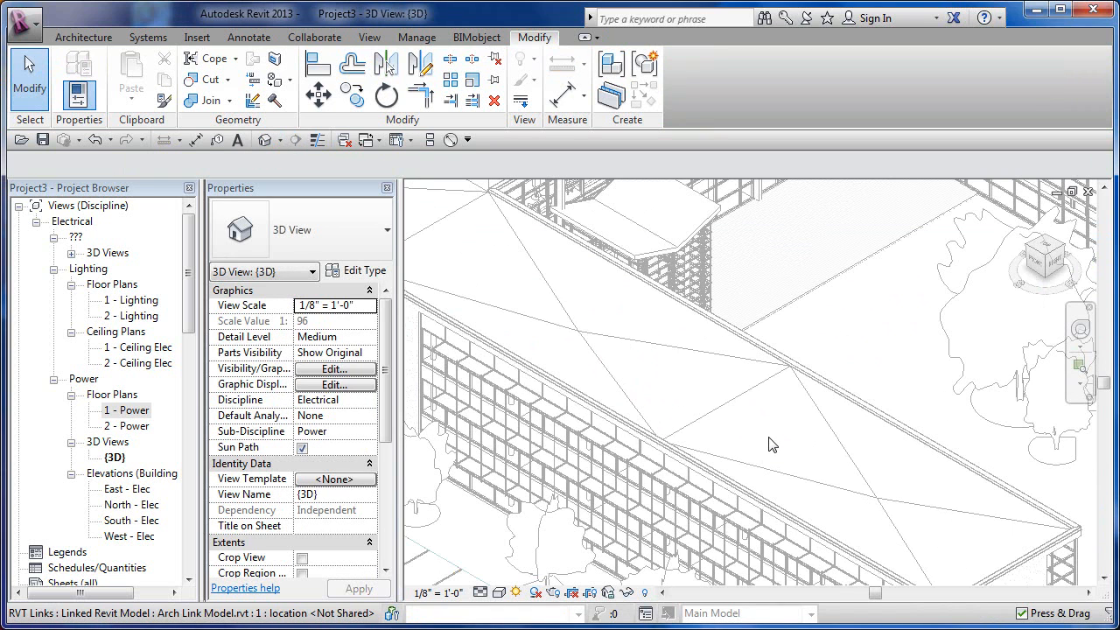
scroll(770, 444, "down", 2)
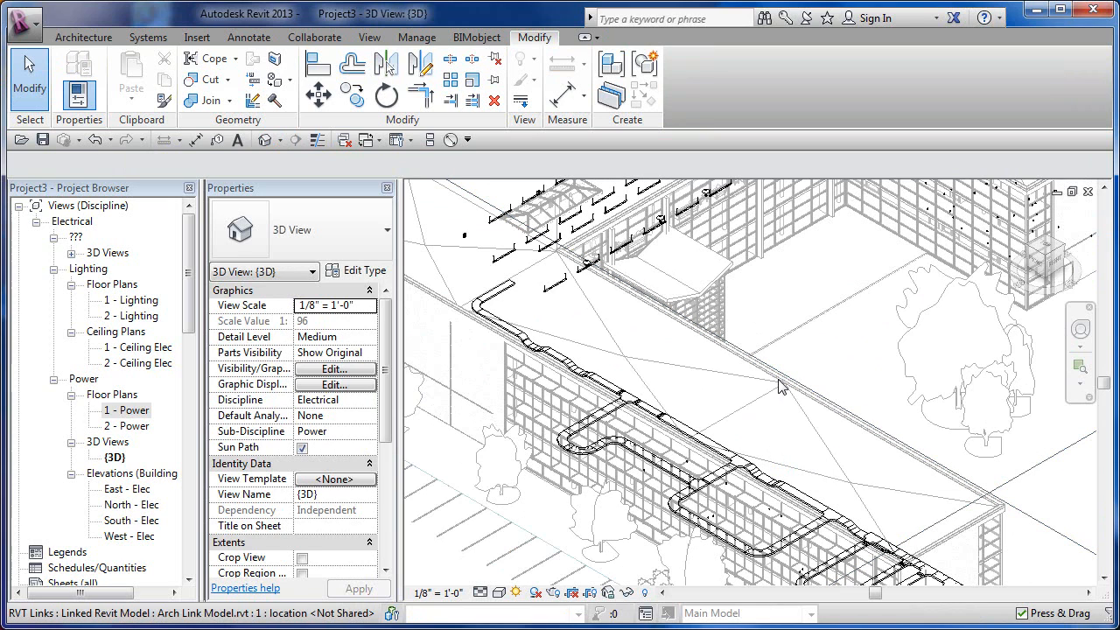
- Hide the linked Arch Link Model.rvt element in the 3D view to isolate the cable tray layout
left_click(627, 463)
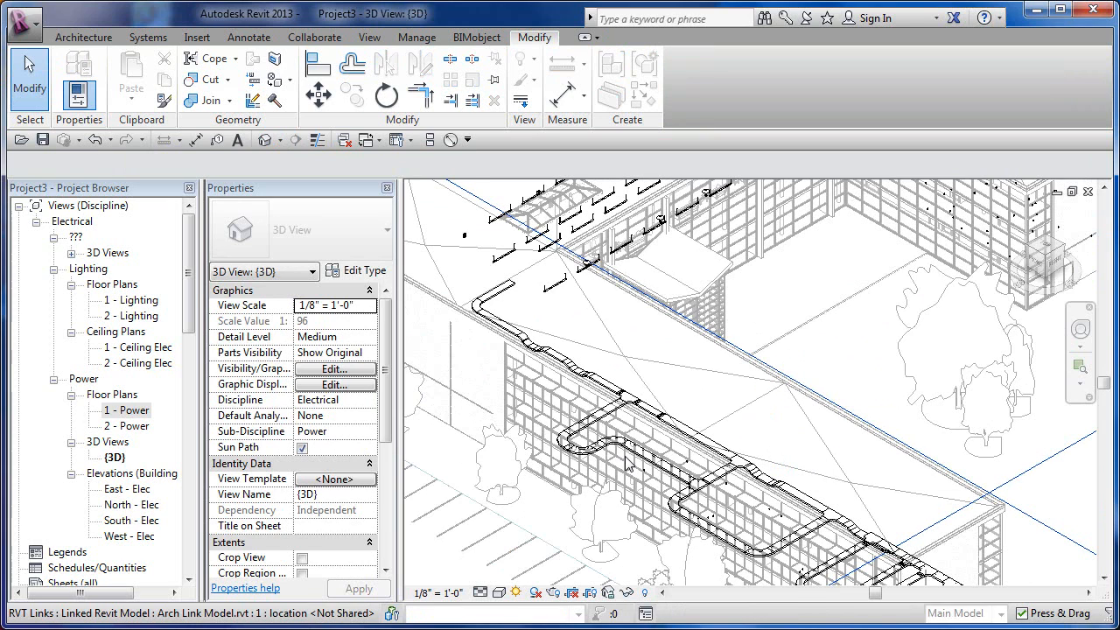
left_click(726, 419)
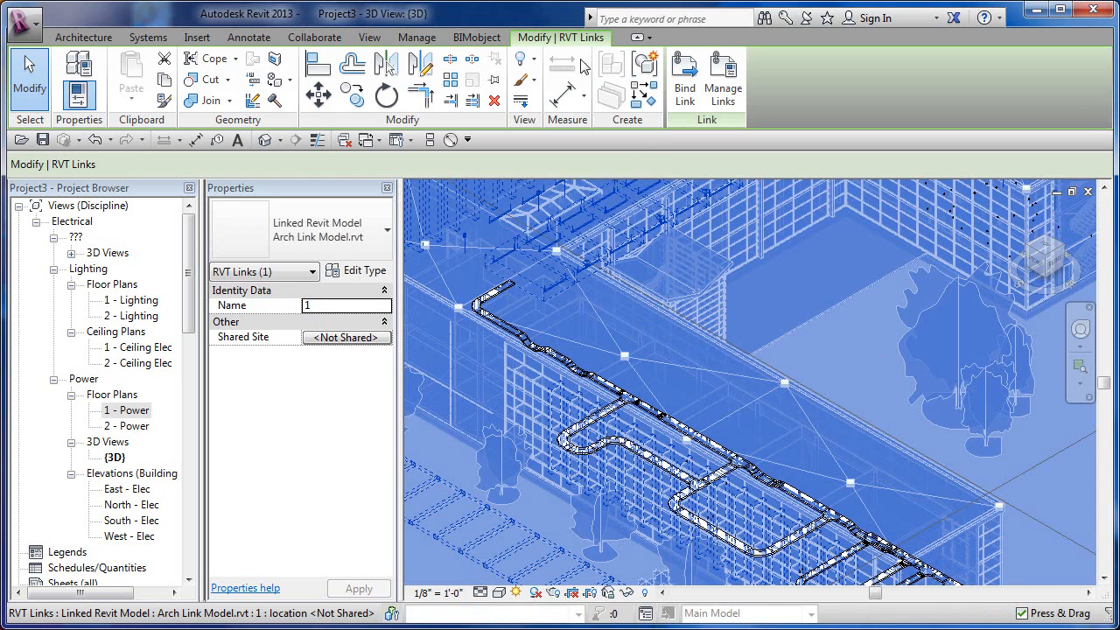
left_click(536, 57)
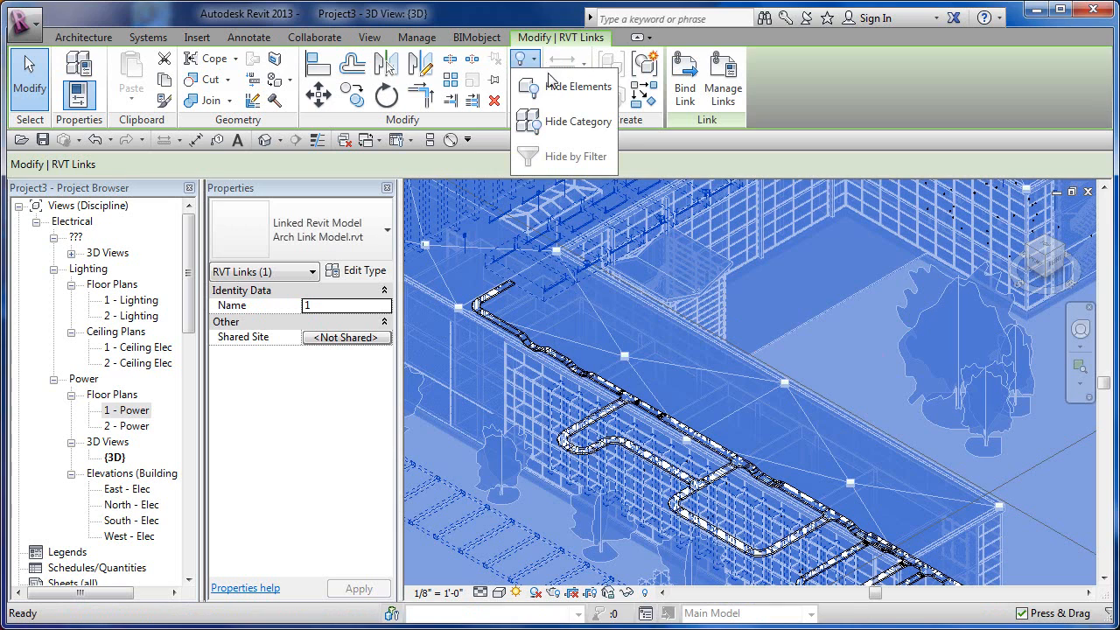
left_click(551, 84)
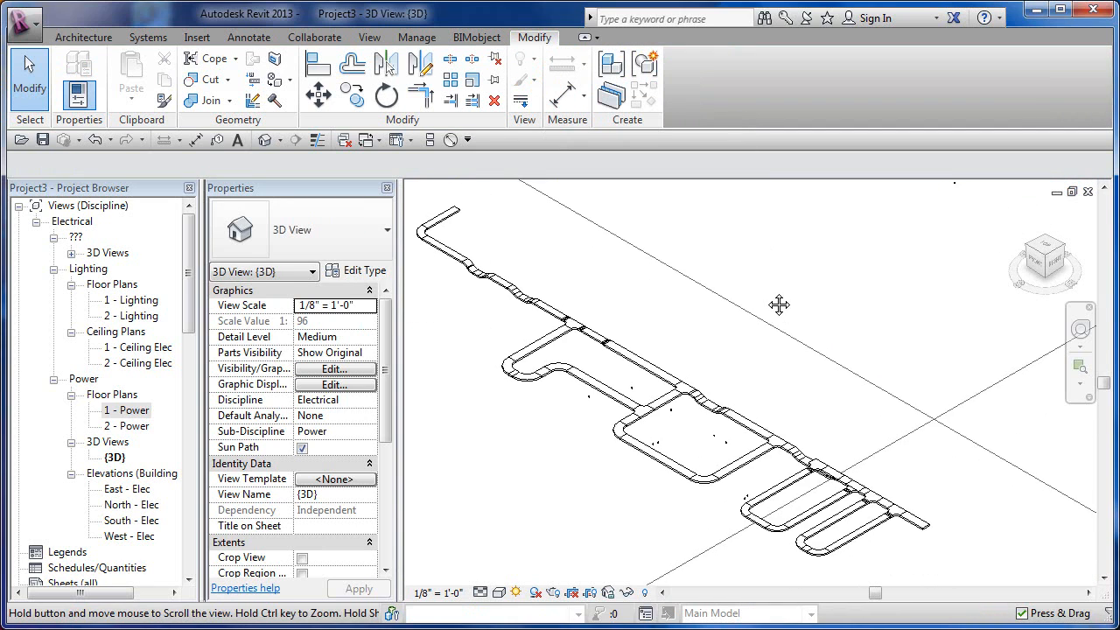
scroll(800, 339, "down", 3)
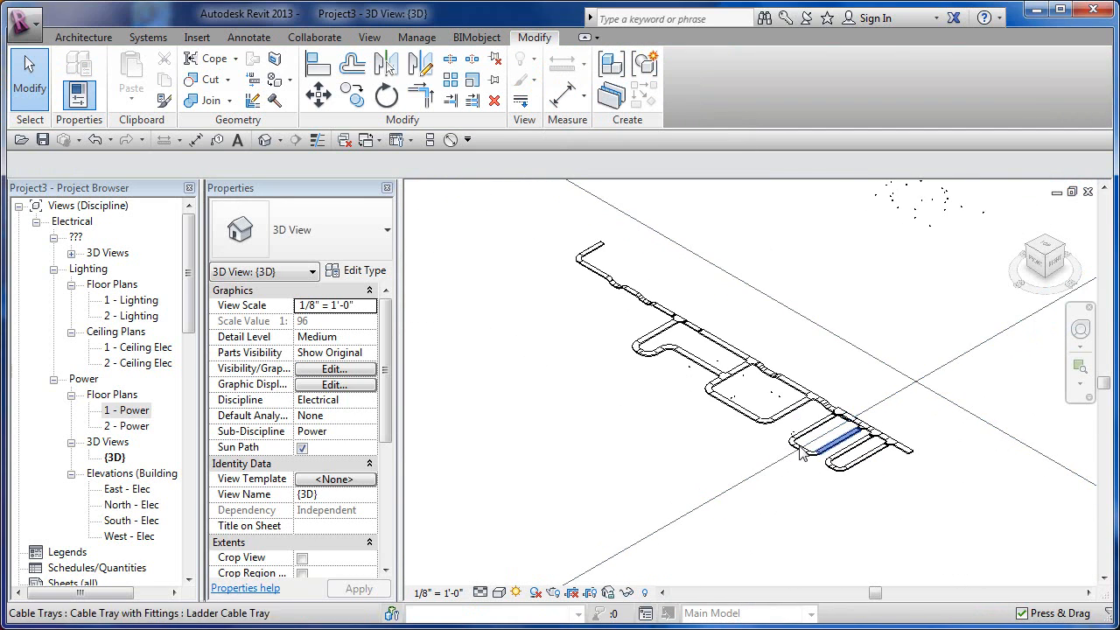
scroll(792, 438, "up", 6)
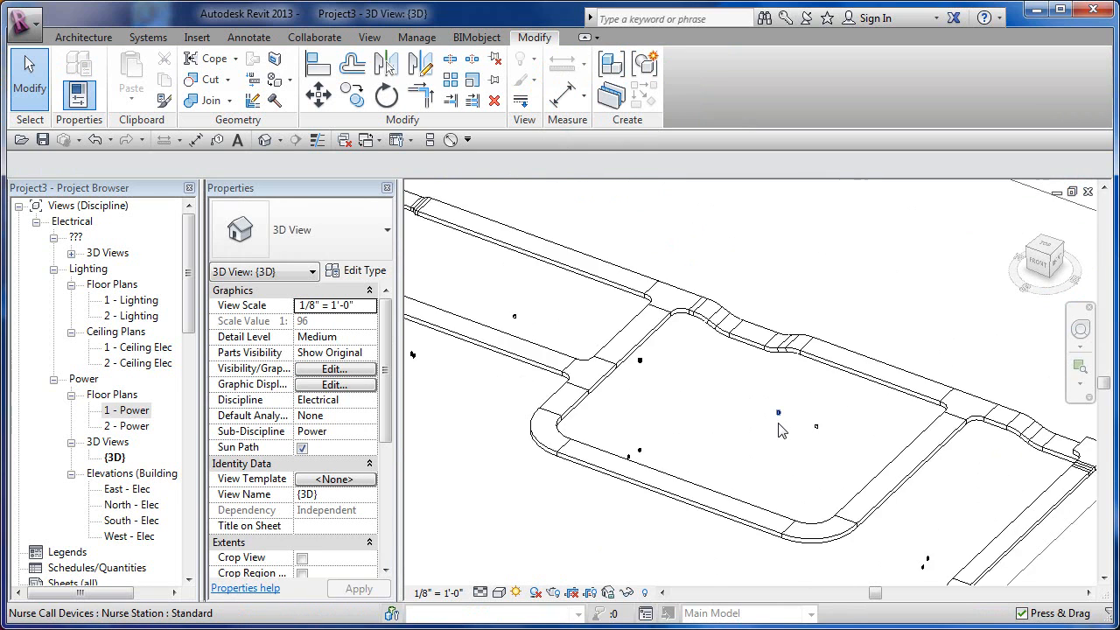
- Delete the leftover upper tray piece that overlaps the lowered main run beside the branch loop's raised tee
scroll(782, 429, "up", 4)
scroll(782, 429, "down", 2)
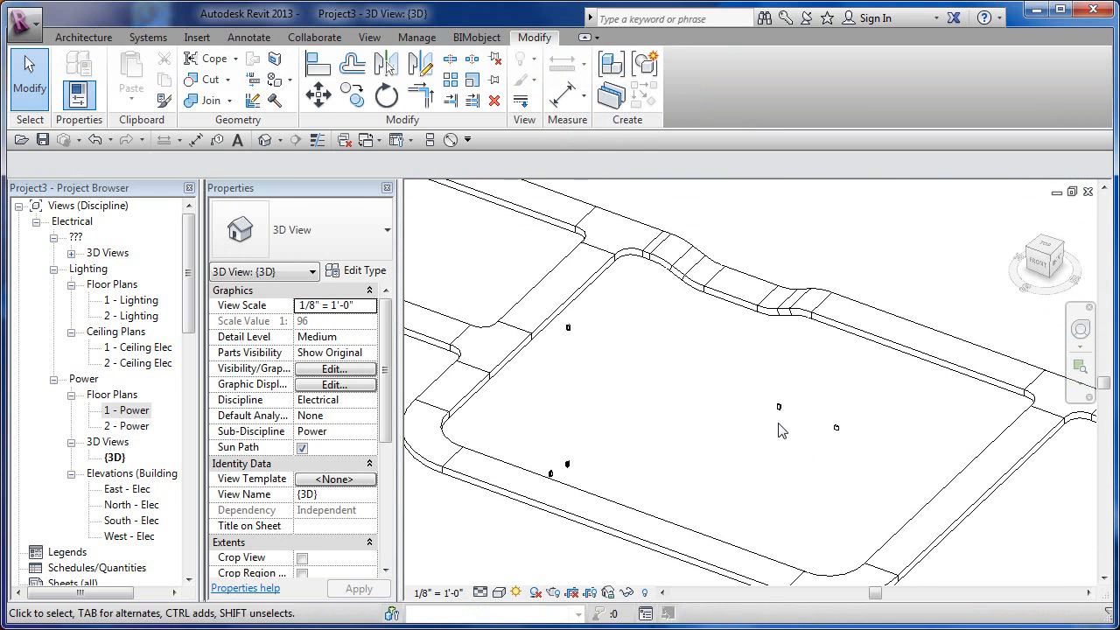
middle_click_drag(781, 430, 773, 434)
scroll(774, 431, "down", 3)
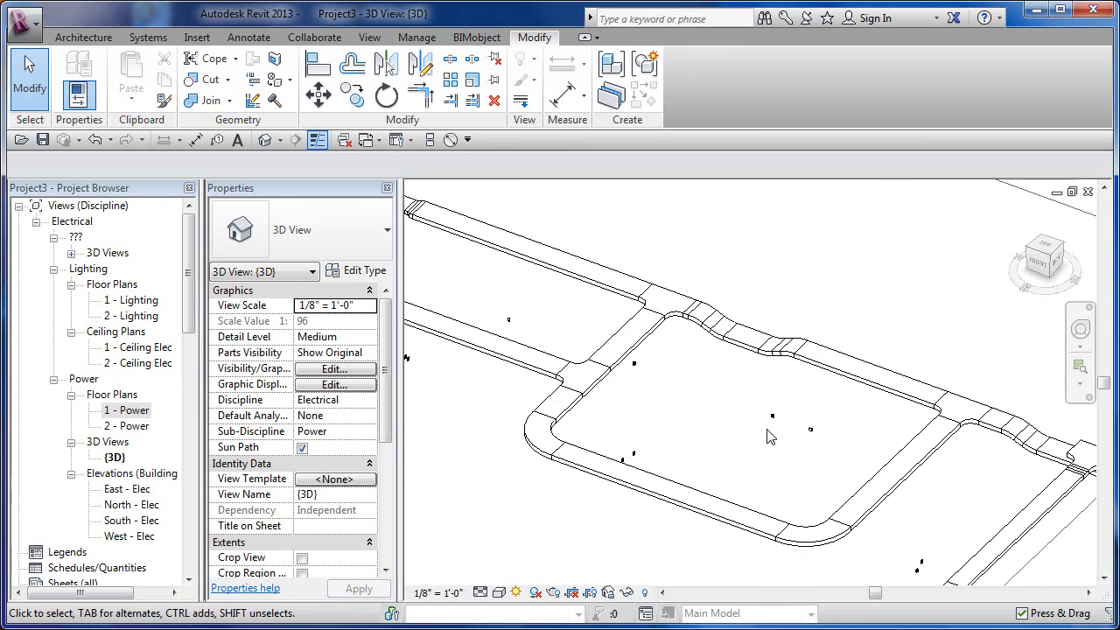
middle_click_drag(858, 431, 817, 408)
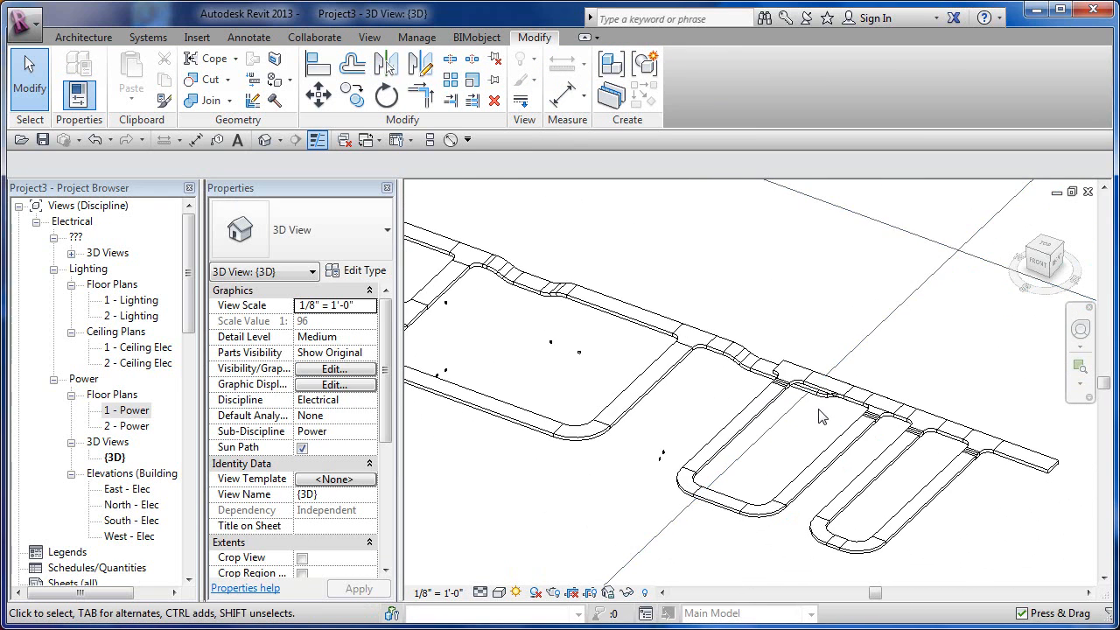
scroll(819, 411, "up", 3)
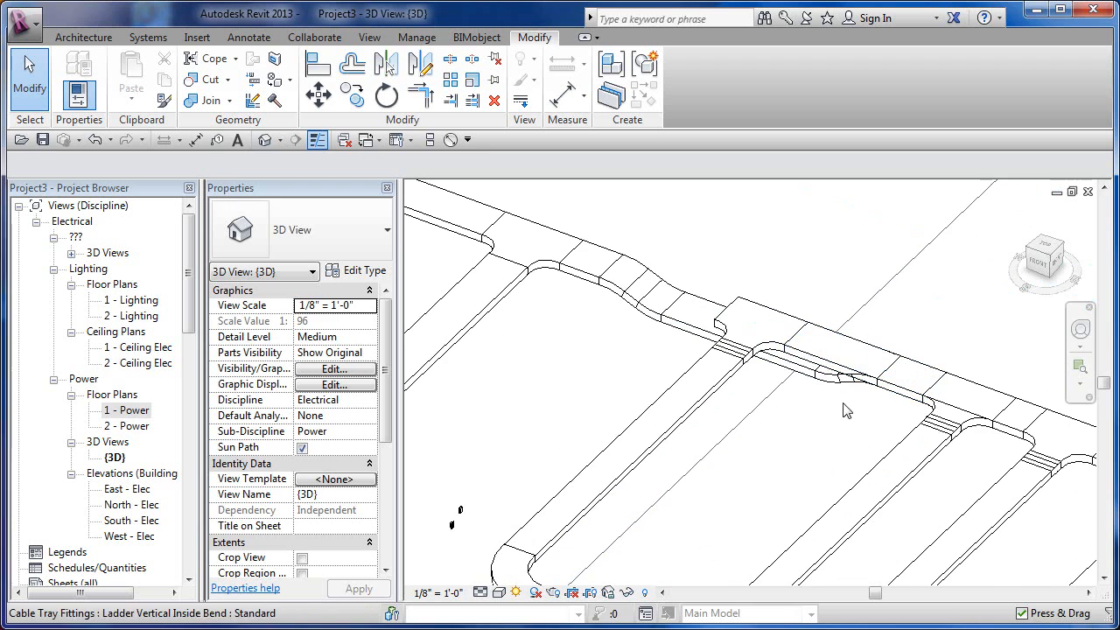
middle_click_drag(846, 421, 827, 390)
scroll(820, 380, "down", 2)
scroll(810, 378, "up", 3)
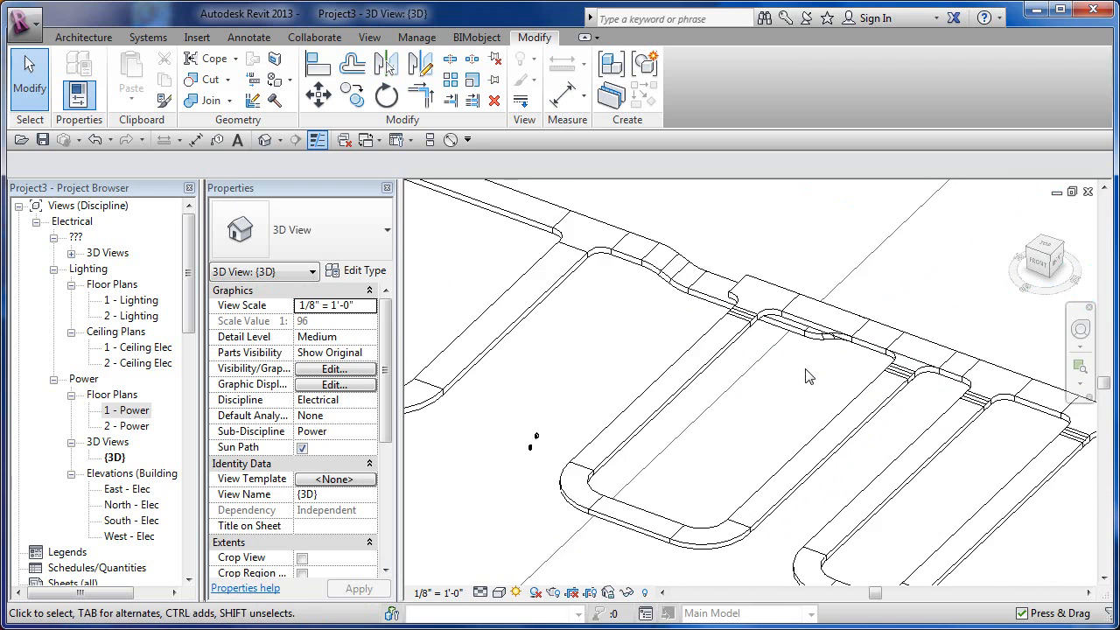
left_click(810, 311)
key("Delete")
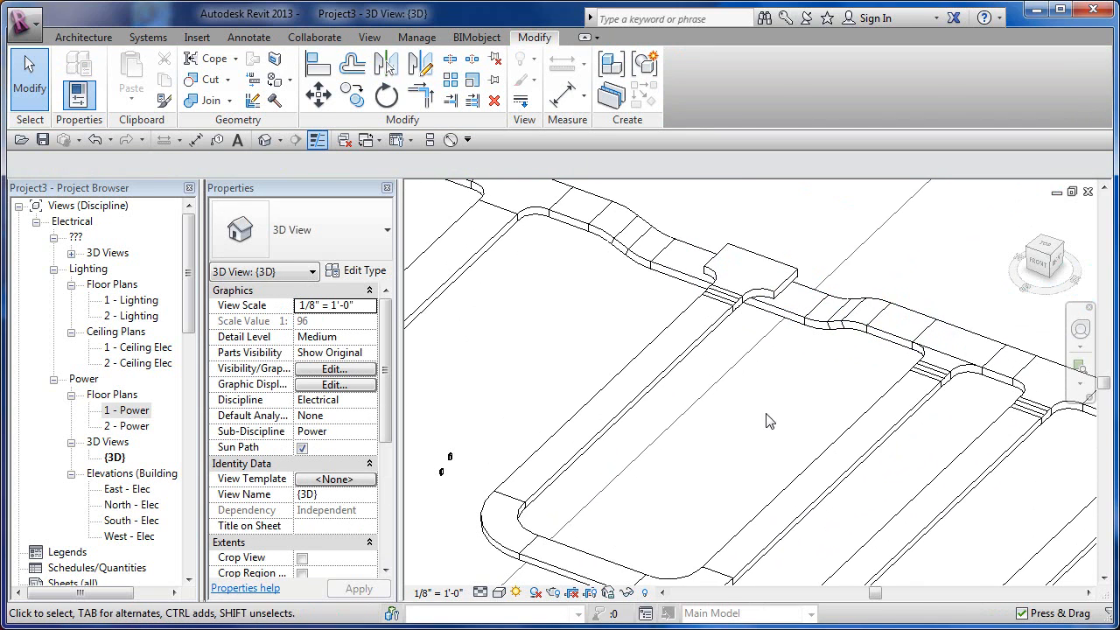
- Shorten the branch tray below the raised tee to about 17' 0", detaching it from the loop's horizontal bend
middle_click_drag(762, 416, 773, 386)
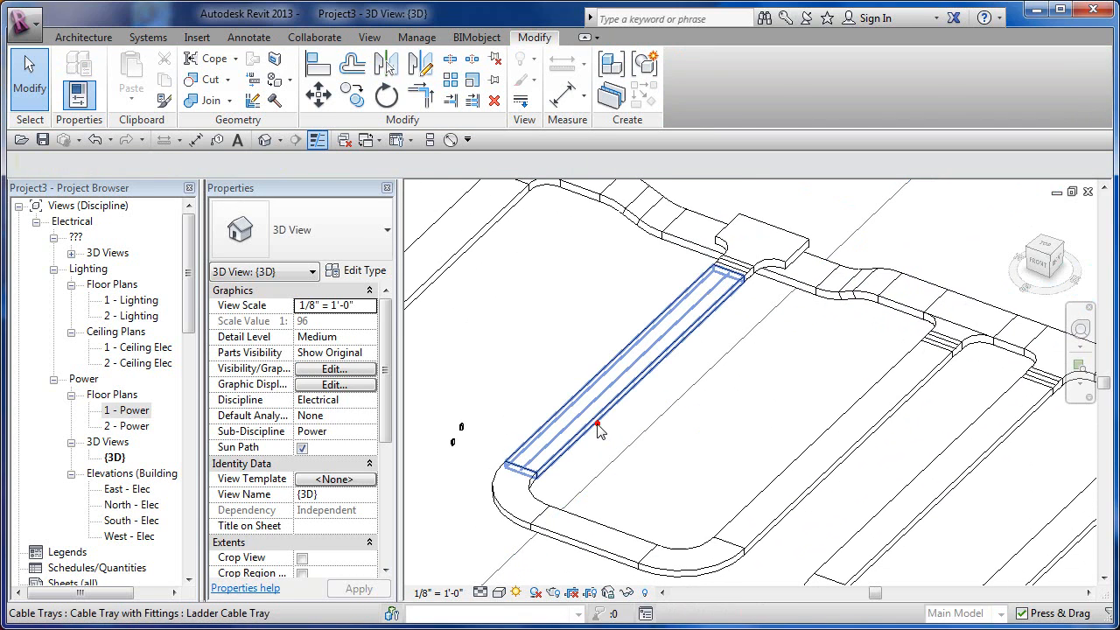
left_click(598, 429)
left_click_drag(516, 461, 630, 378)
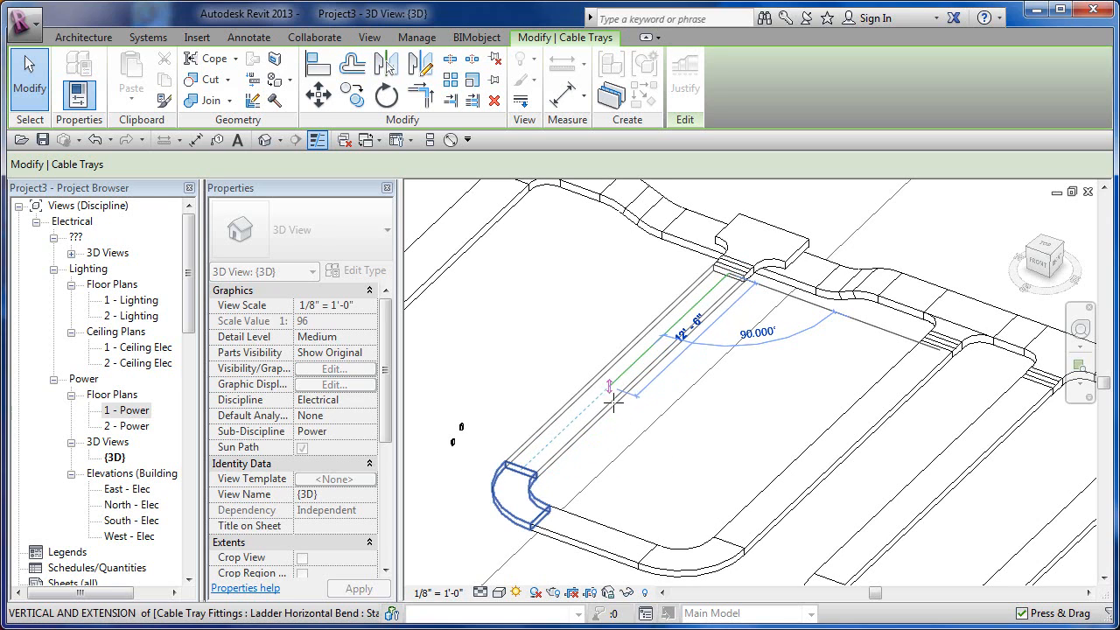
left_click_drag(570, 429, 573, 428)
left_click(666, 435)
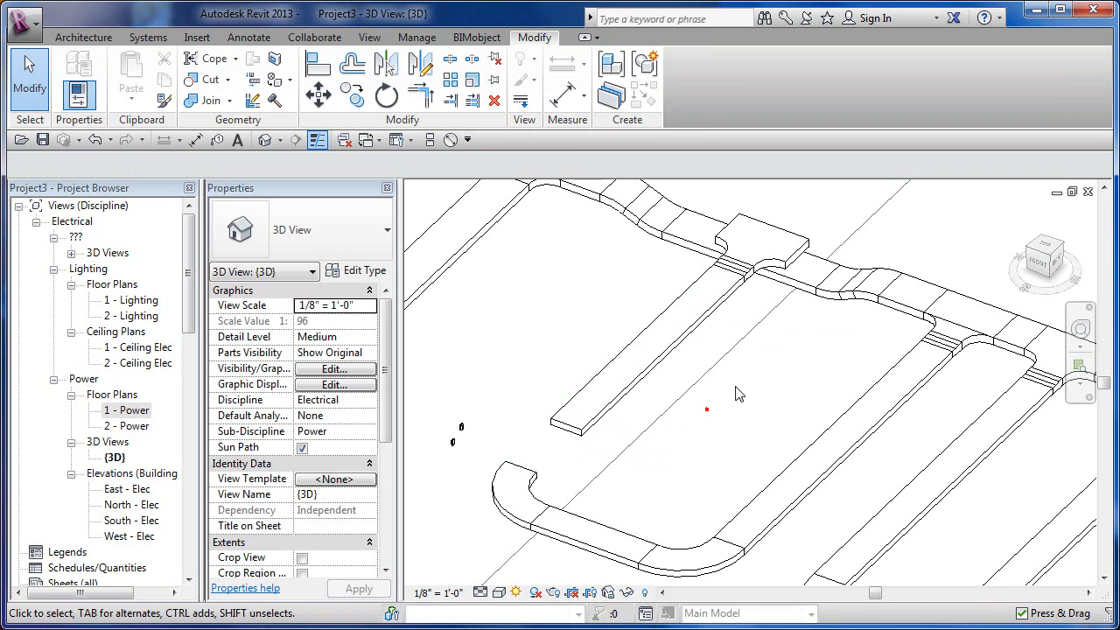
- Delete the disconnected ladder horizontal tee above the main run and the adjoining fitting at the head of the shortened branch tray
key("Tab")
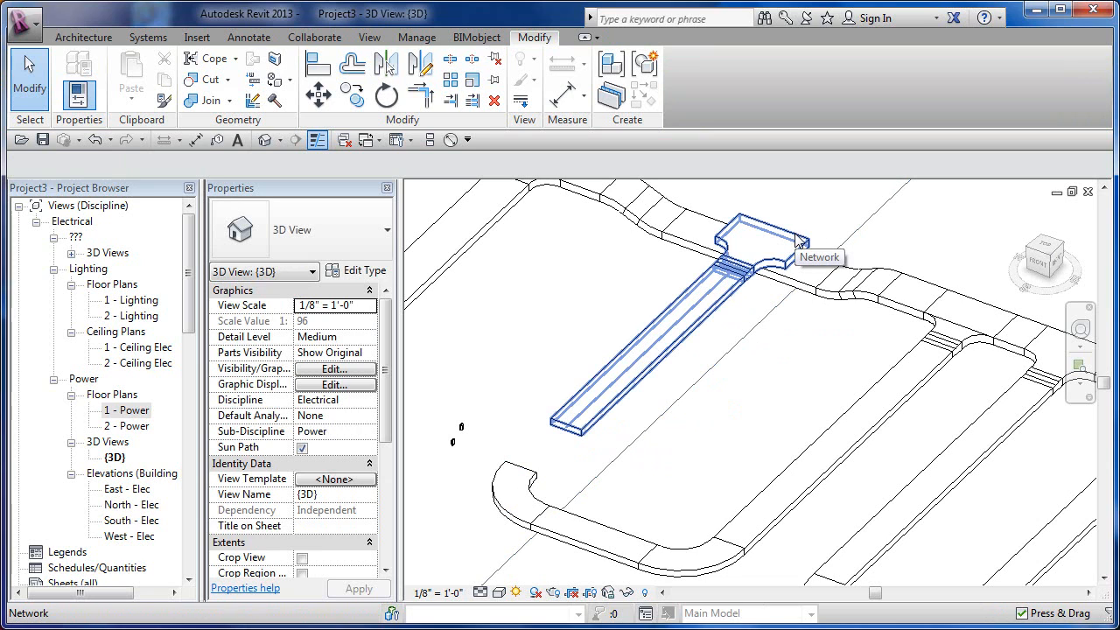
left_click(797, 243)
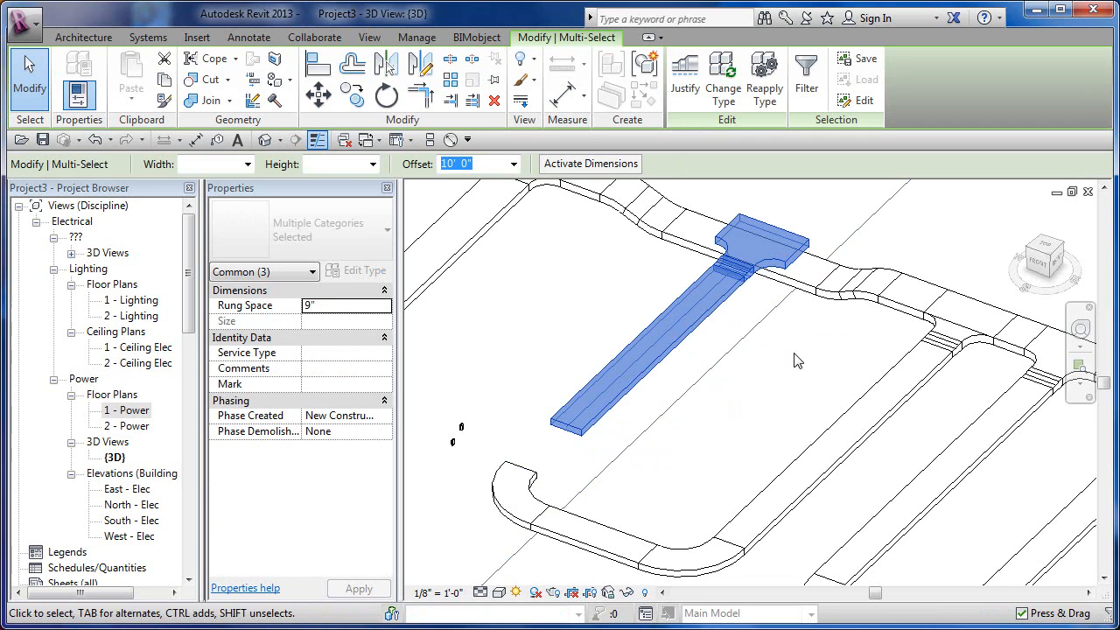
left_click(796, 361)
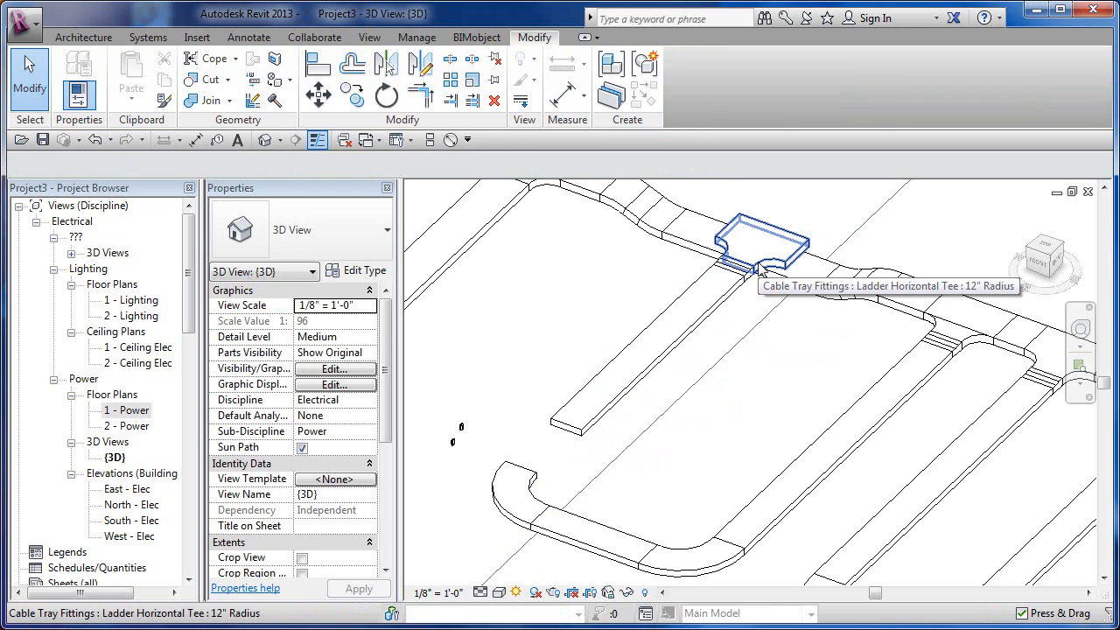
left_click(805, 243)
key("Delete")
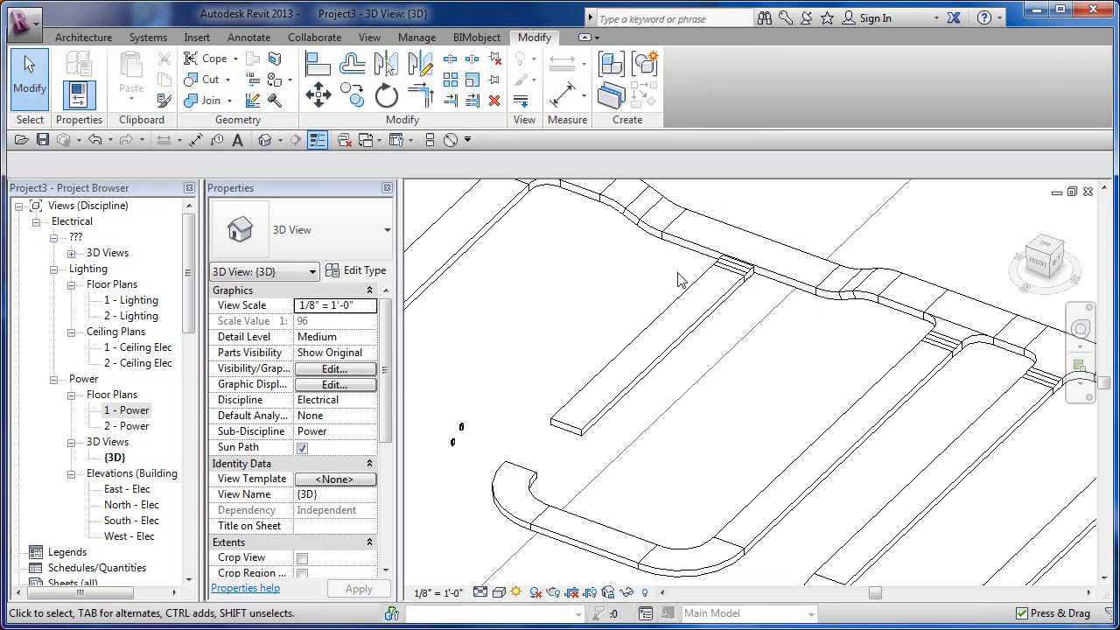
left_click(768, 281)
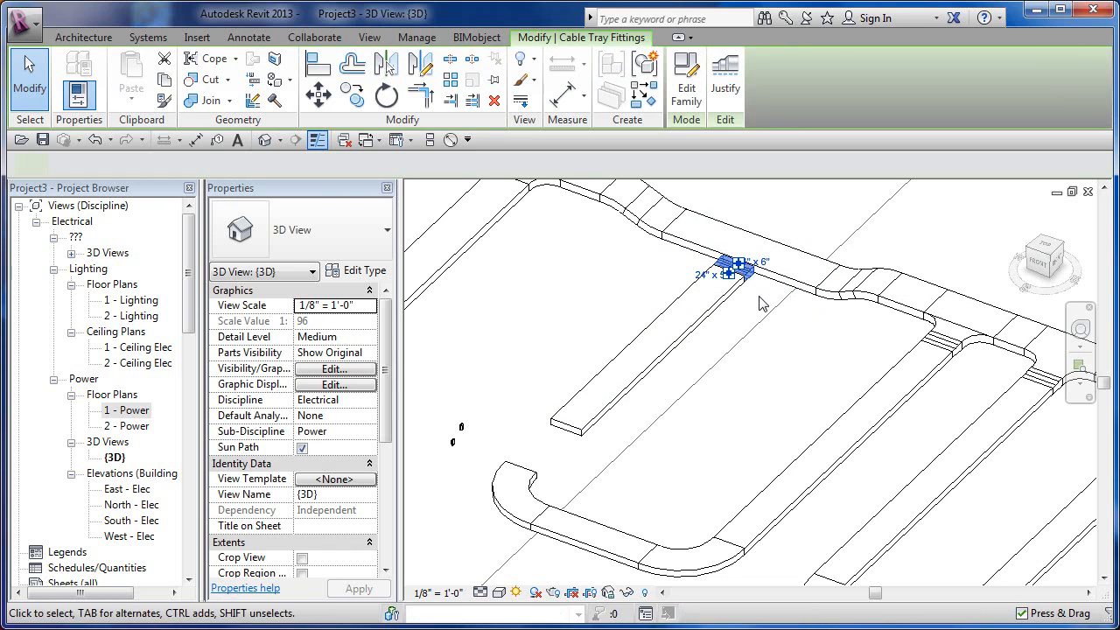
key("Delete")
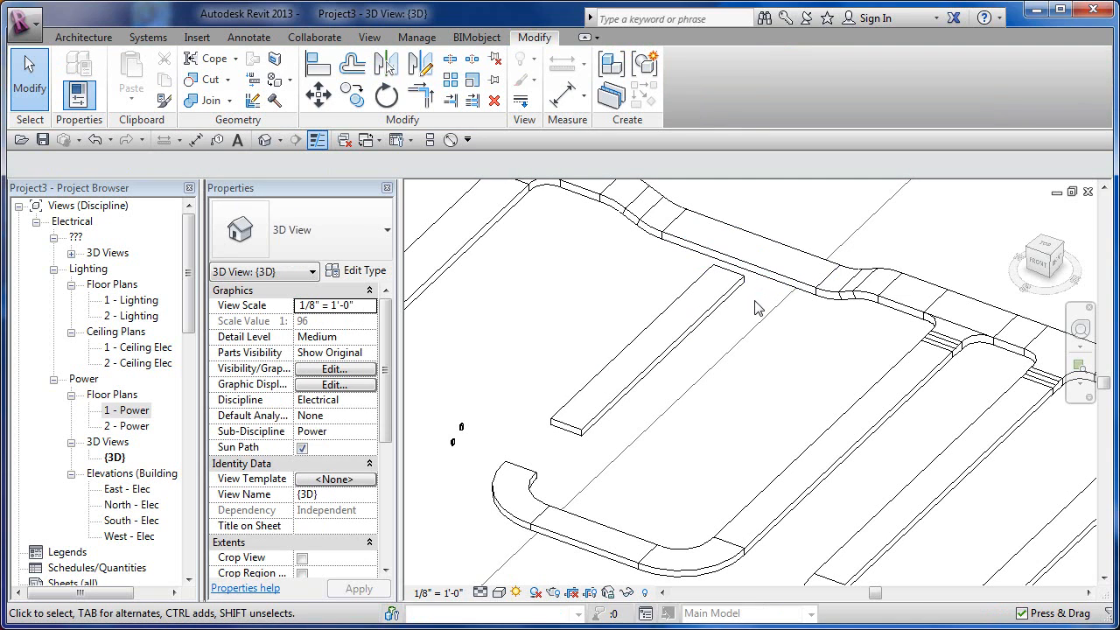
- Set the detached 24" x 5" branch tray's offset to 9' 0" to match the lowered main-run segment
left_click(765, 271)
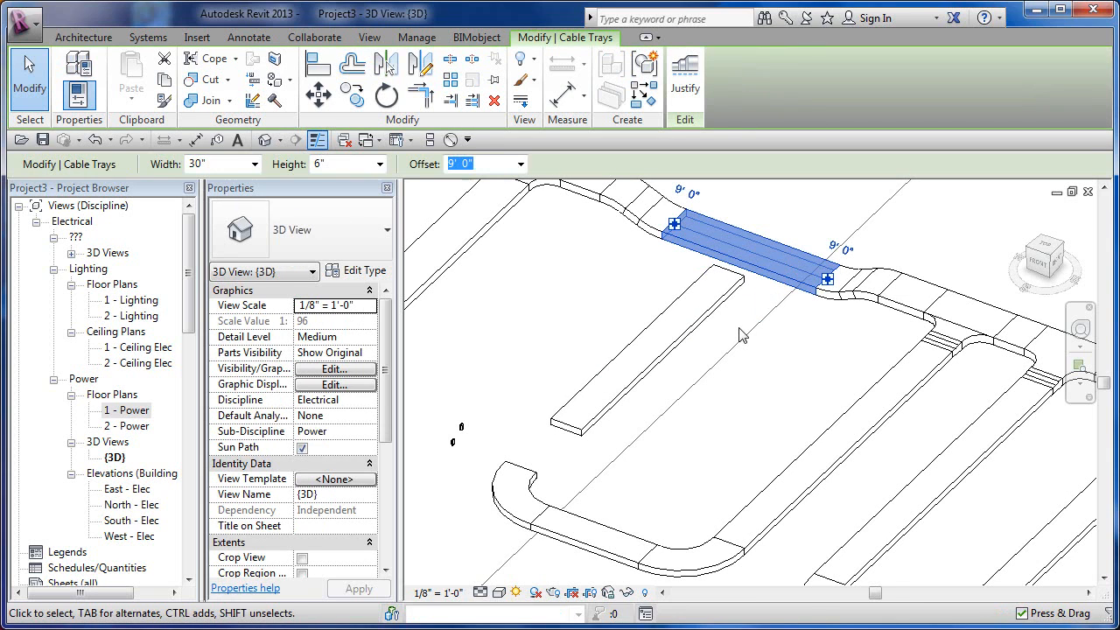
left_click(658, 335)
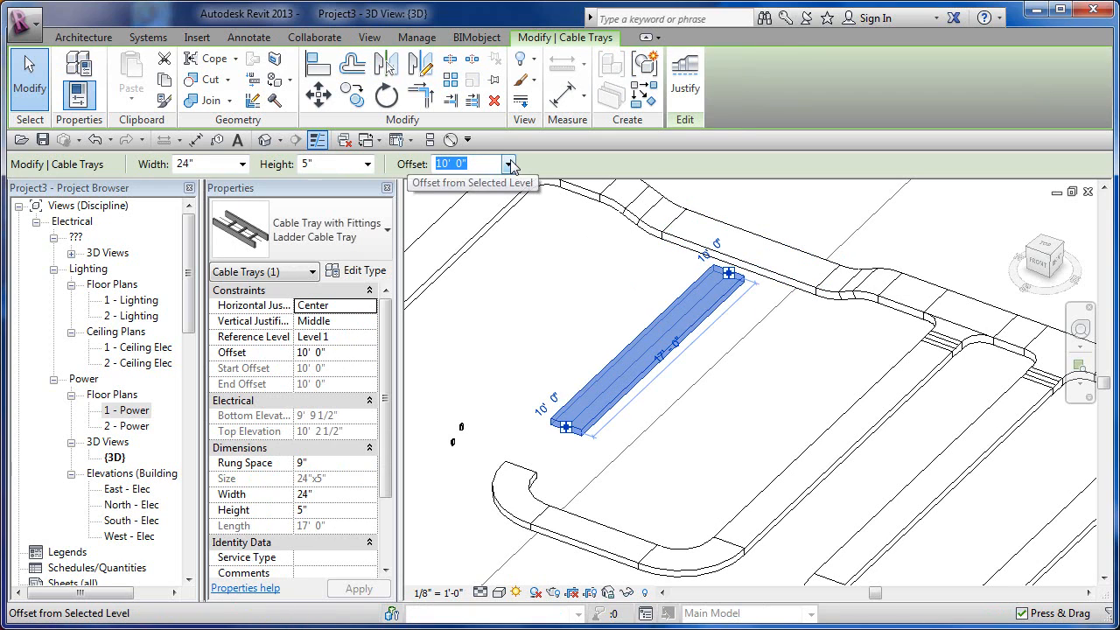
left_click(507, 164)
left_click(456, 198)
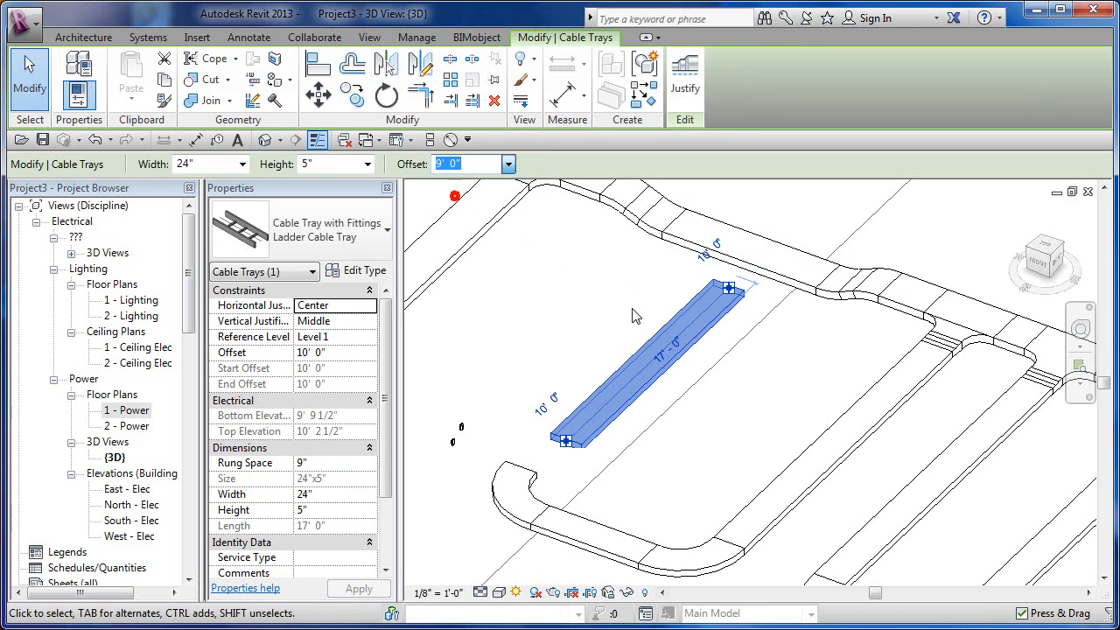
left_click(784, 220)
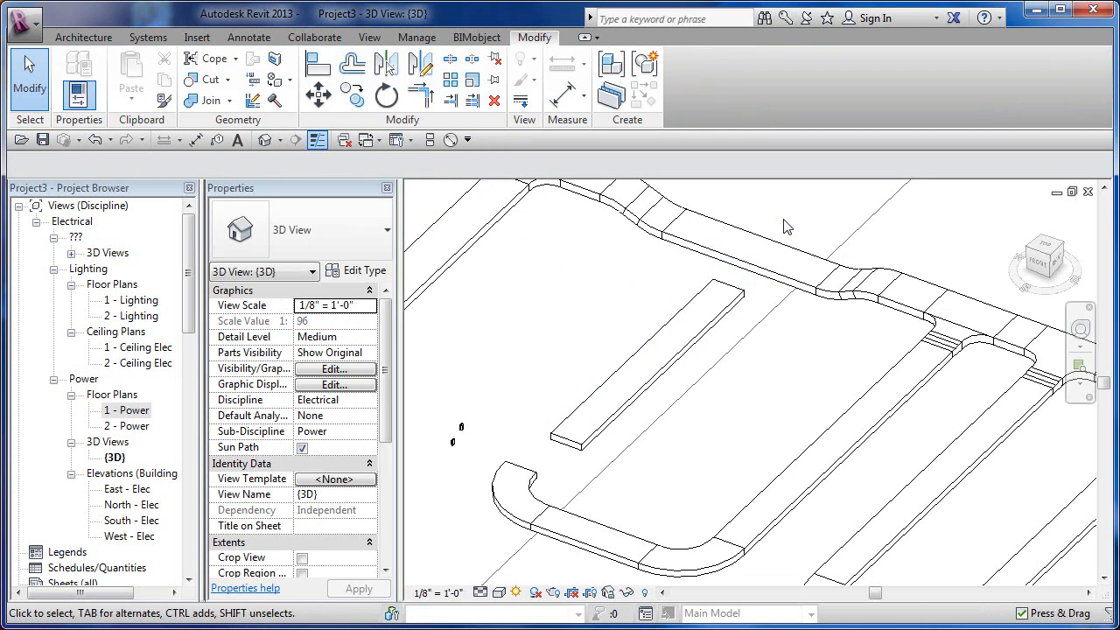
- Extend one end of the lowered branch tray into the main run and the other to the loop's horizontal bend
left_click(728, 291)
mouse_move(728, 292)
left_mouse_down()
mouse_move(762, 254)
mouse_move(738, 311)
mouse_move(758, 341)
left_mouse_up()
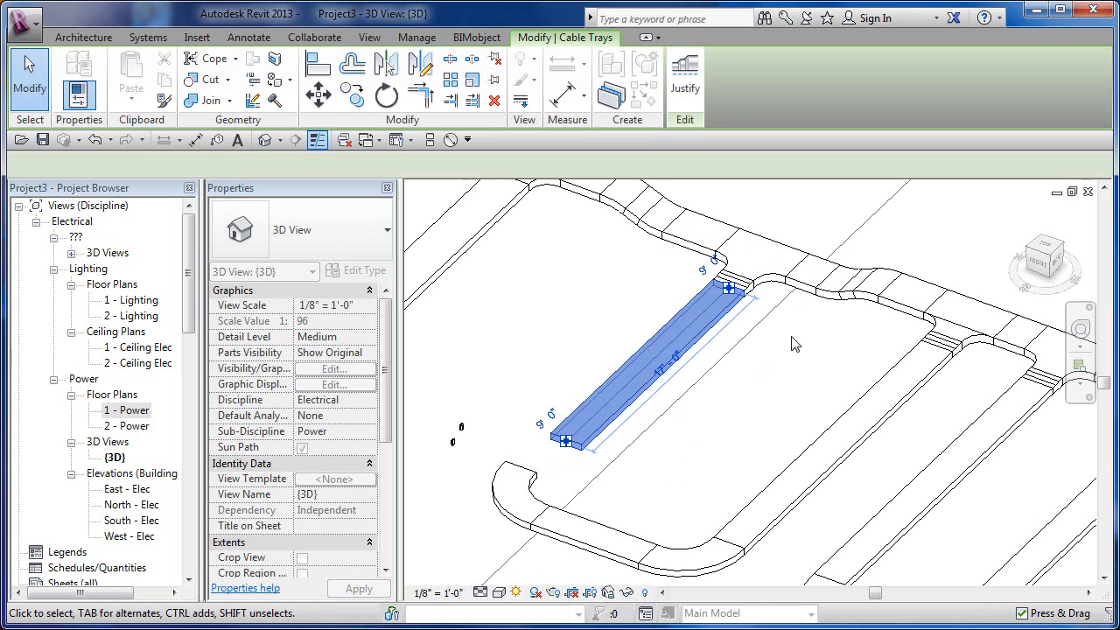
left_click(790, 347)
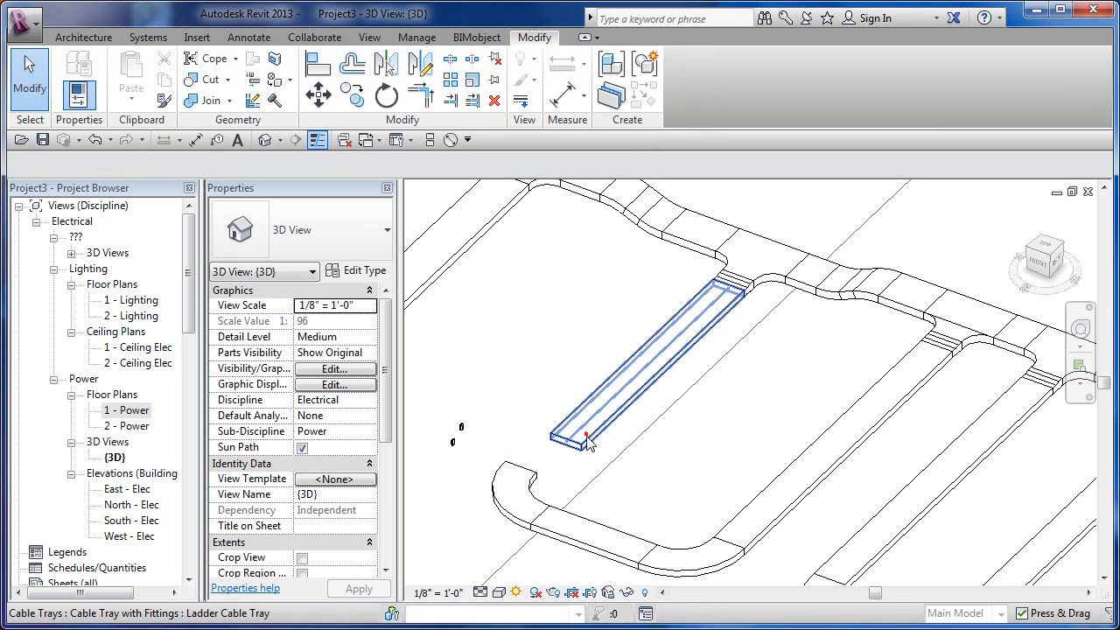
left_click(613, 427)
left_click_drag(567, 447, 521, 470)
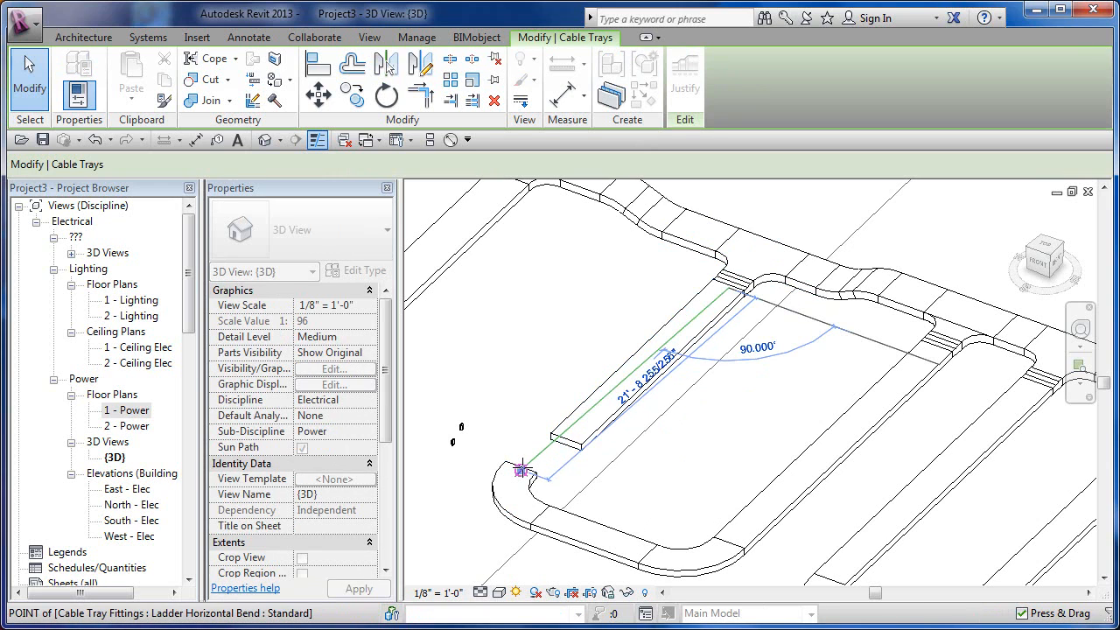
left_click(723, 437)
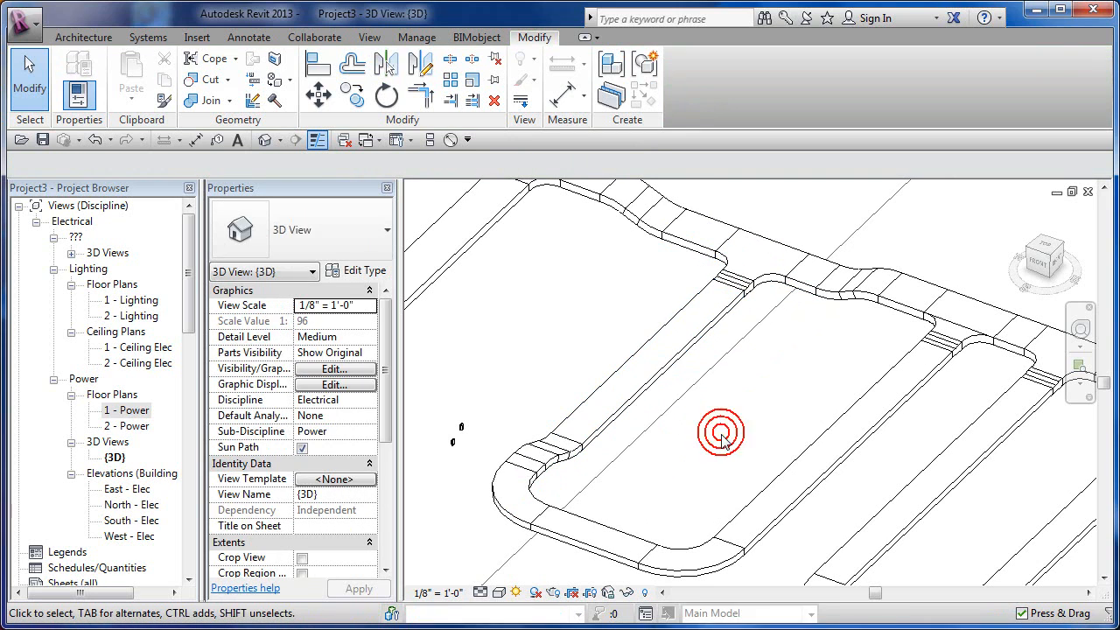
- Inspect the sloped tray piece near the loop's corner from the opposite side and give the 3D view a shaded visual style
left_click(594, 449)
key("Delete")
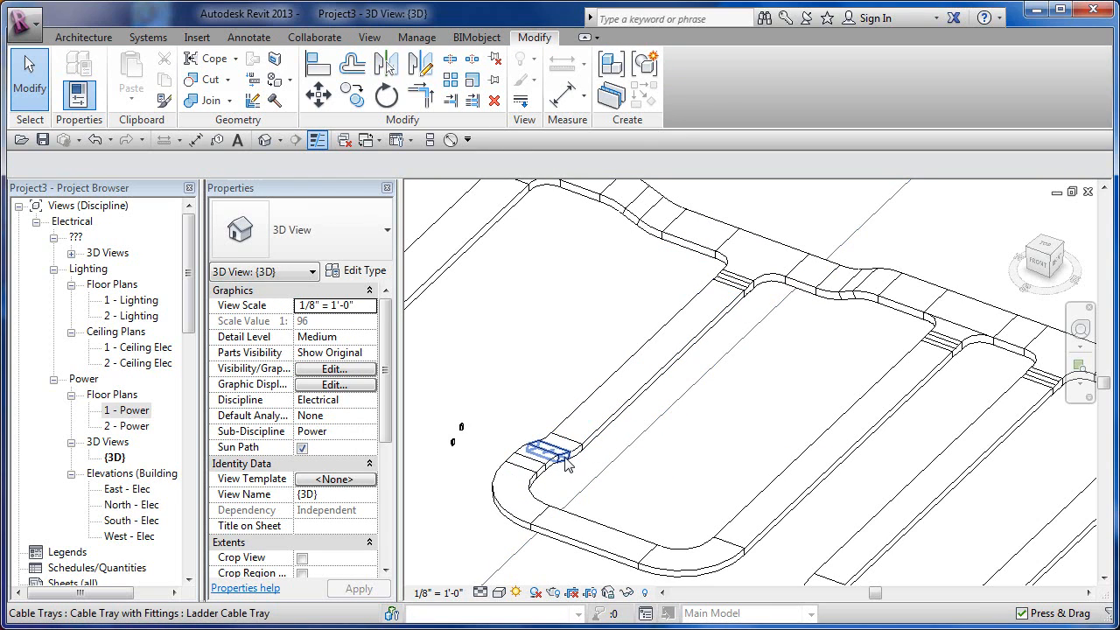
left_click(593, 479)
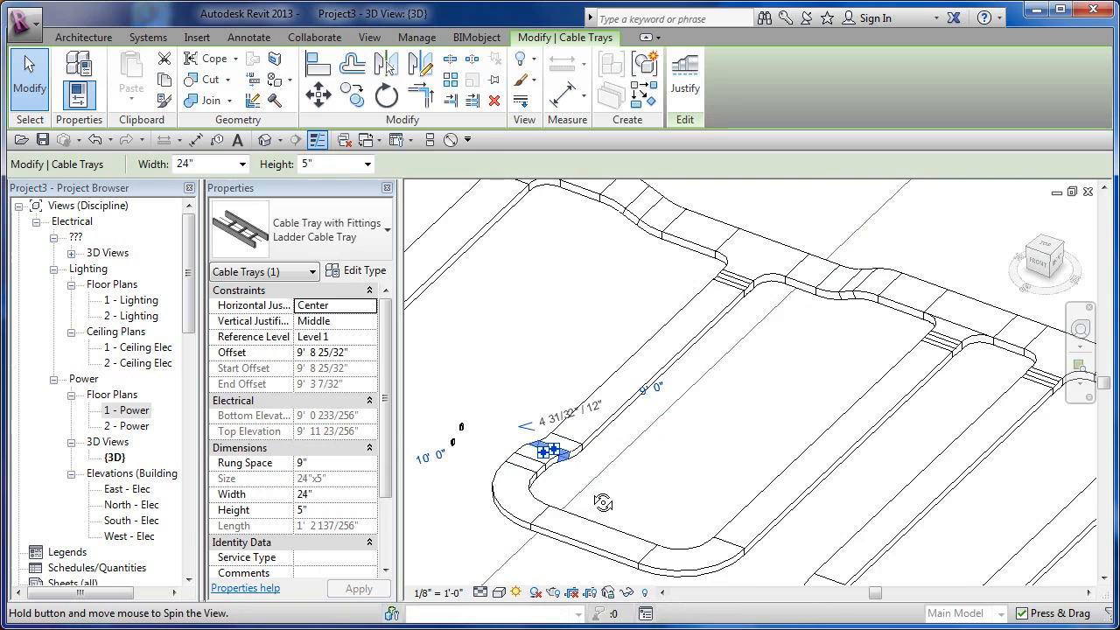
middle_click_drag(595, 486, 852, 488, "shift")
scroll(763, 487, "down", 3)
key("d")
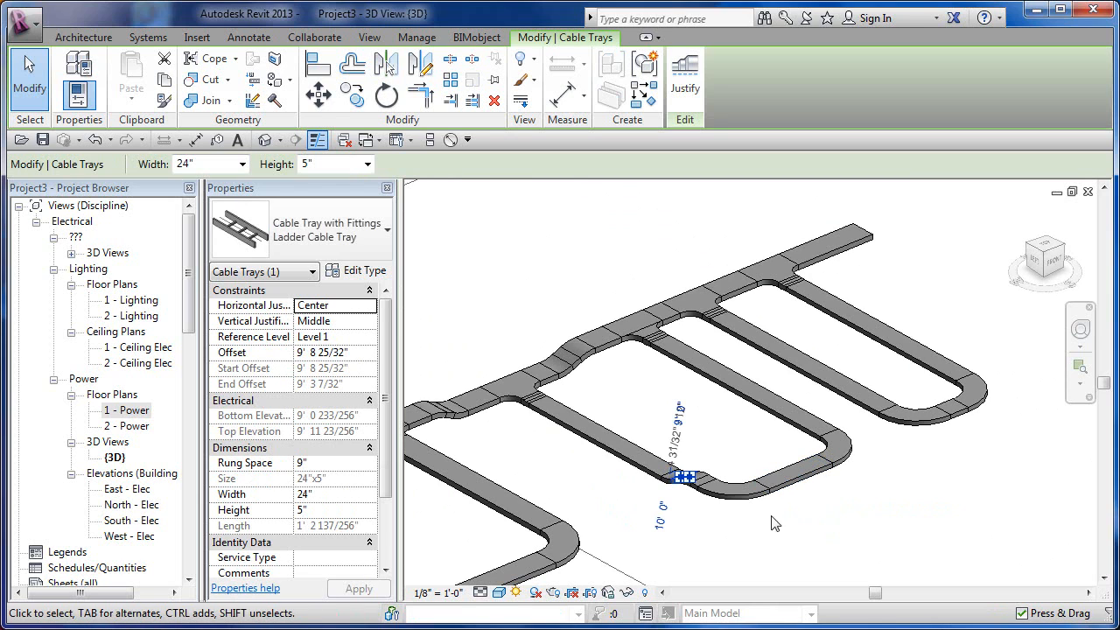
left_click(499, 593)
left_click(538, 538)
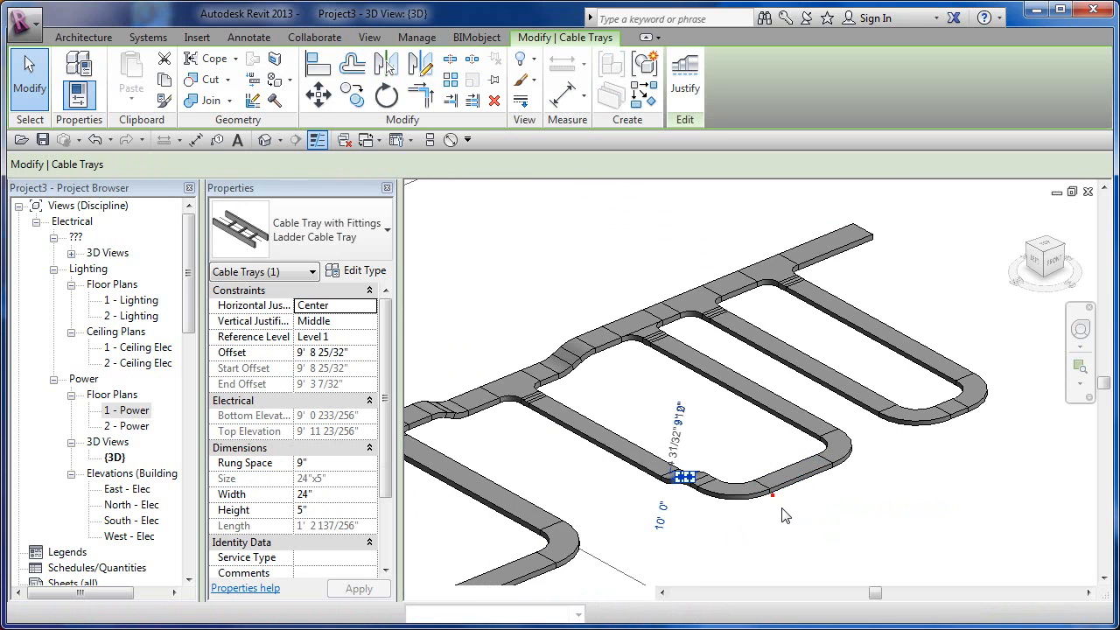
- Create a similar 30" x 6" ladder tray at 10' 0" offset across the large loop, from its outer tray to the main run
left_click(784, 519)
middle_click_drag(765, 505, 853, 489)
middle_click_drag(807, 443, 877, 386)
left_click(759, 441)
scroll(758, 441, "down", 3)
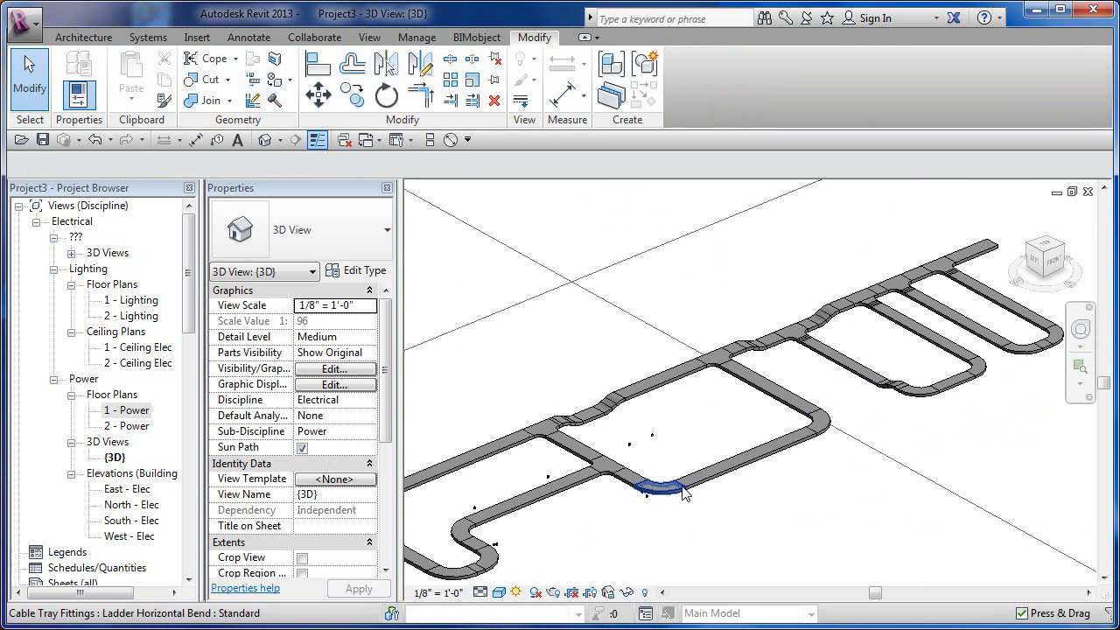
scroll(686, 494, "up", 3)
left_click(831, 427)
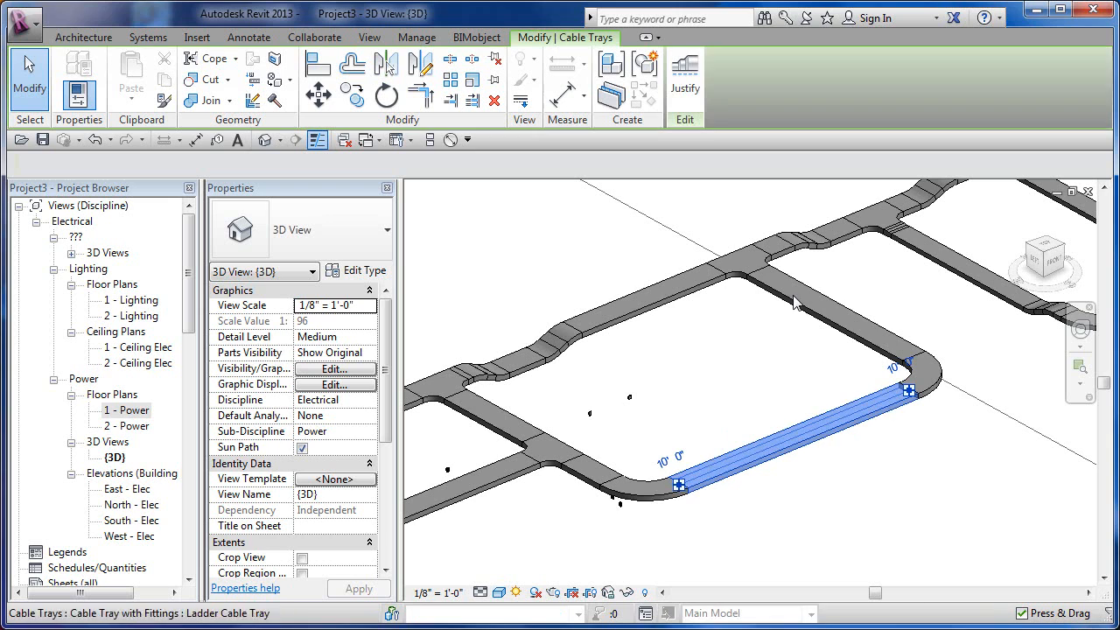
left_click(648, 103)
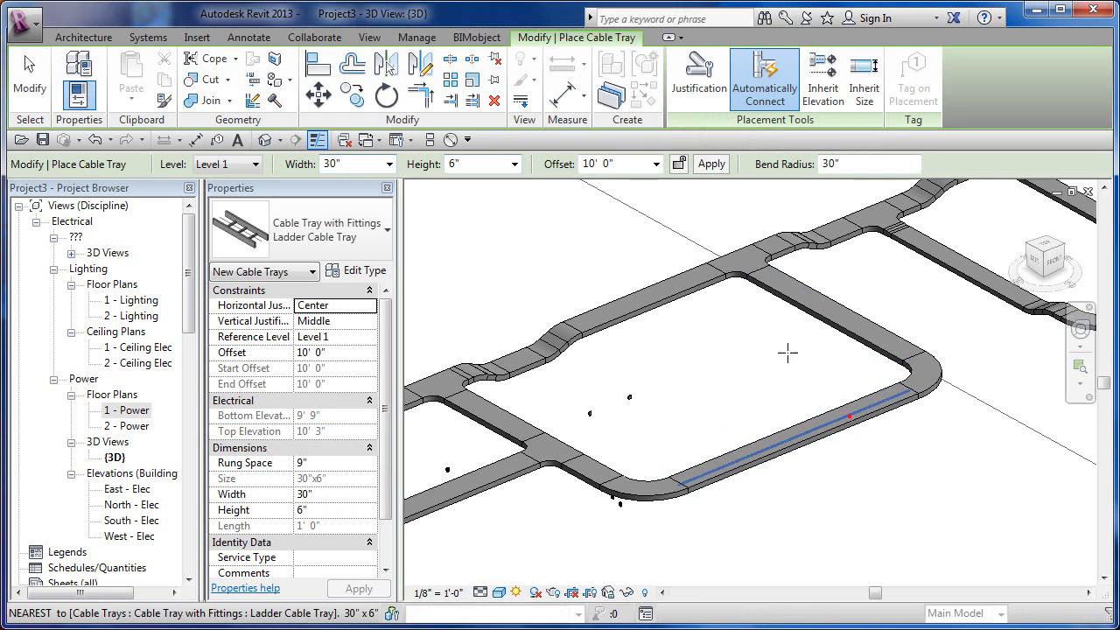
left_click(849, 417)
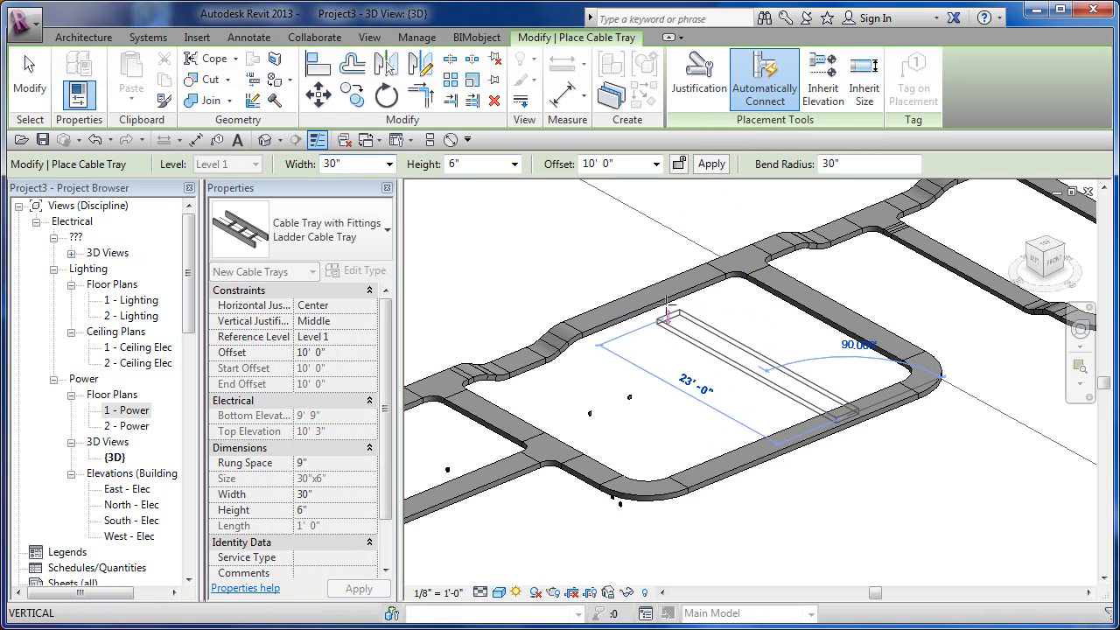
left_click(652, 302)
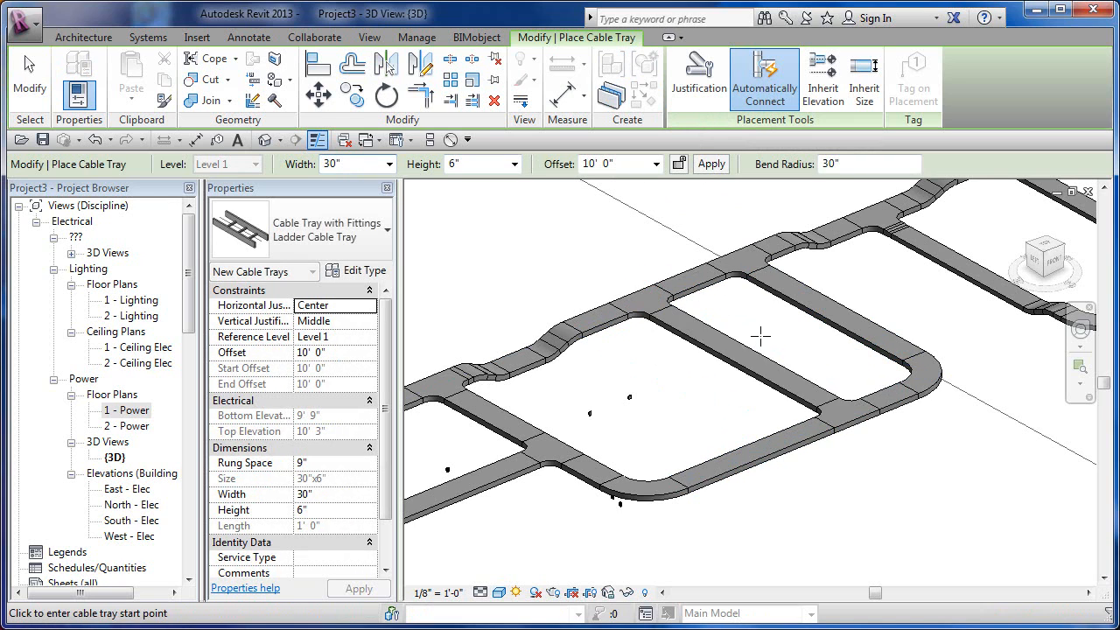
- Place a 30" x 6" cross tray about 10' 9" long between the loop's side tray and the new parallel tray
left_click(761, 332)
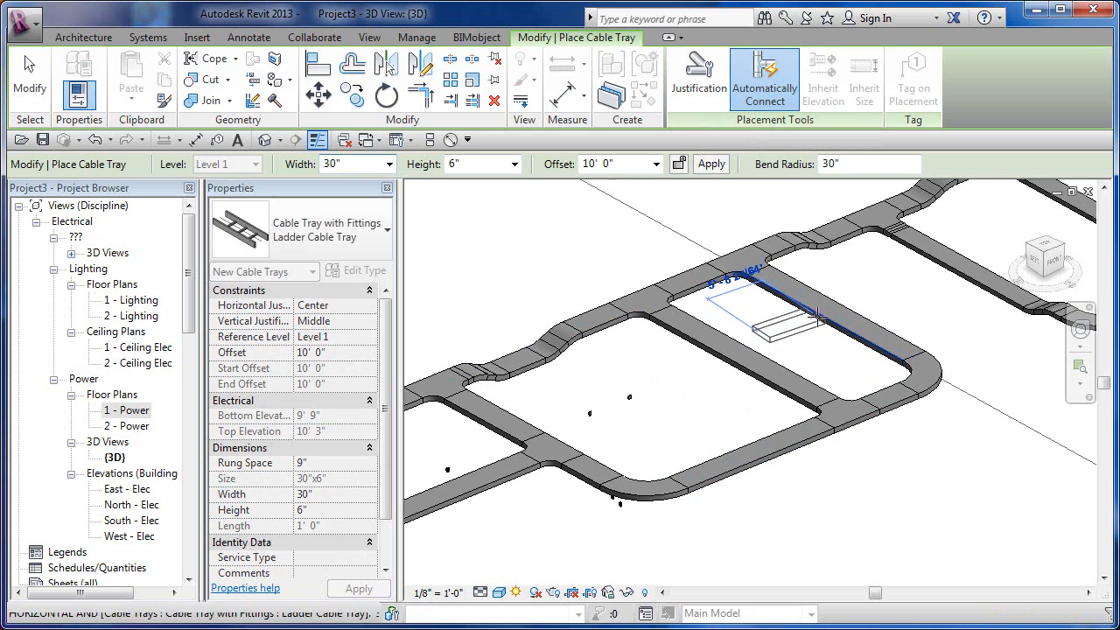
key("Escape")
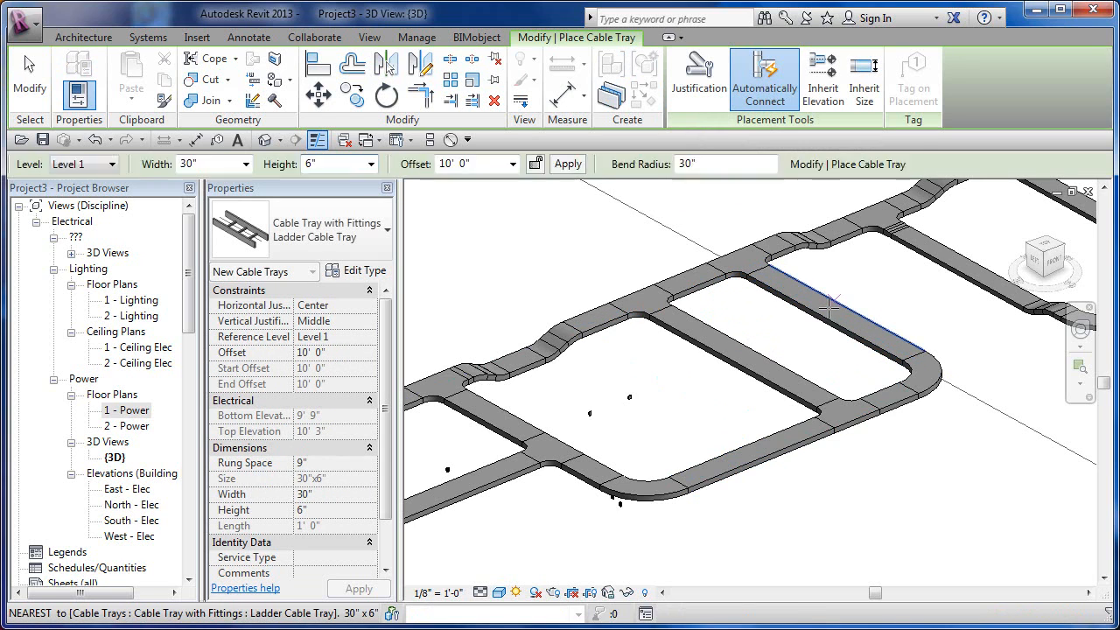
left_click(825, 322)
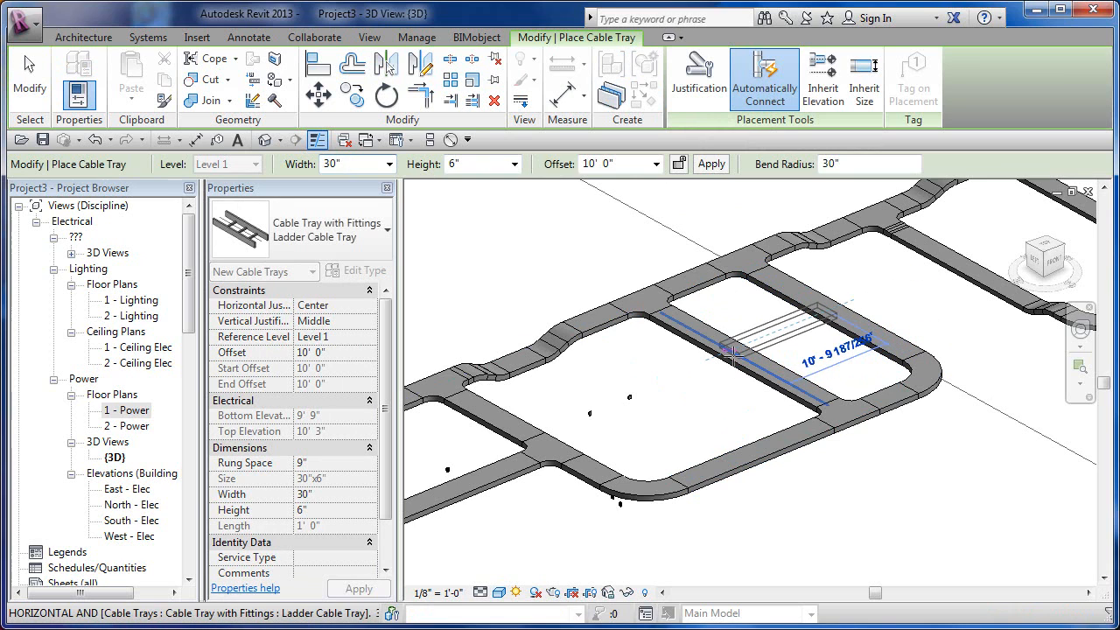
left_click(729, 349)
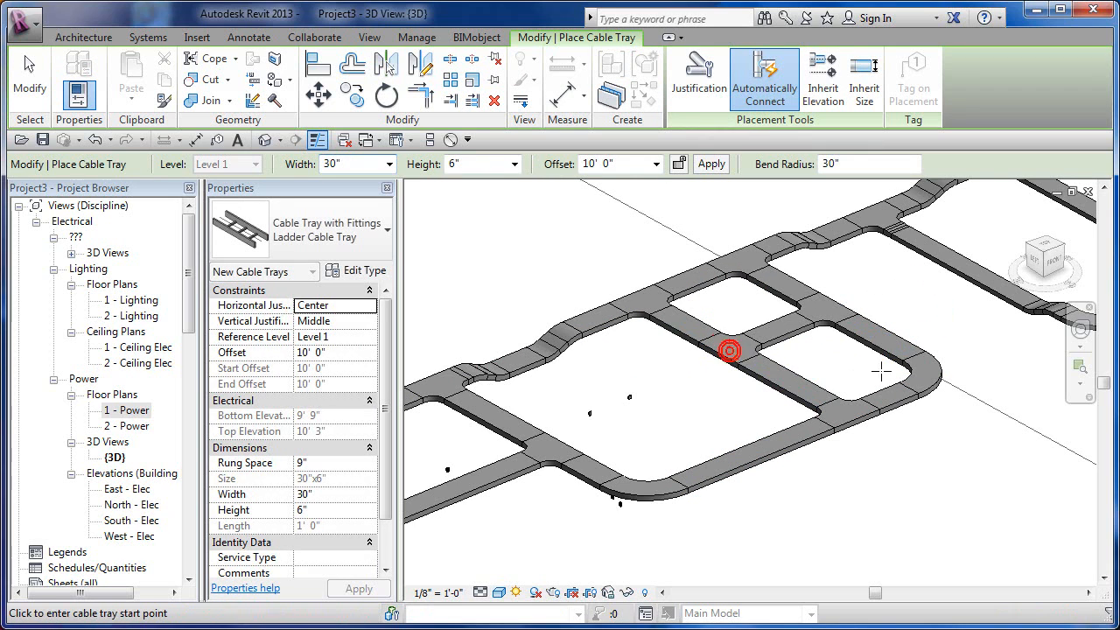
scroll(689, 486, "down", 2)
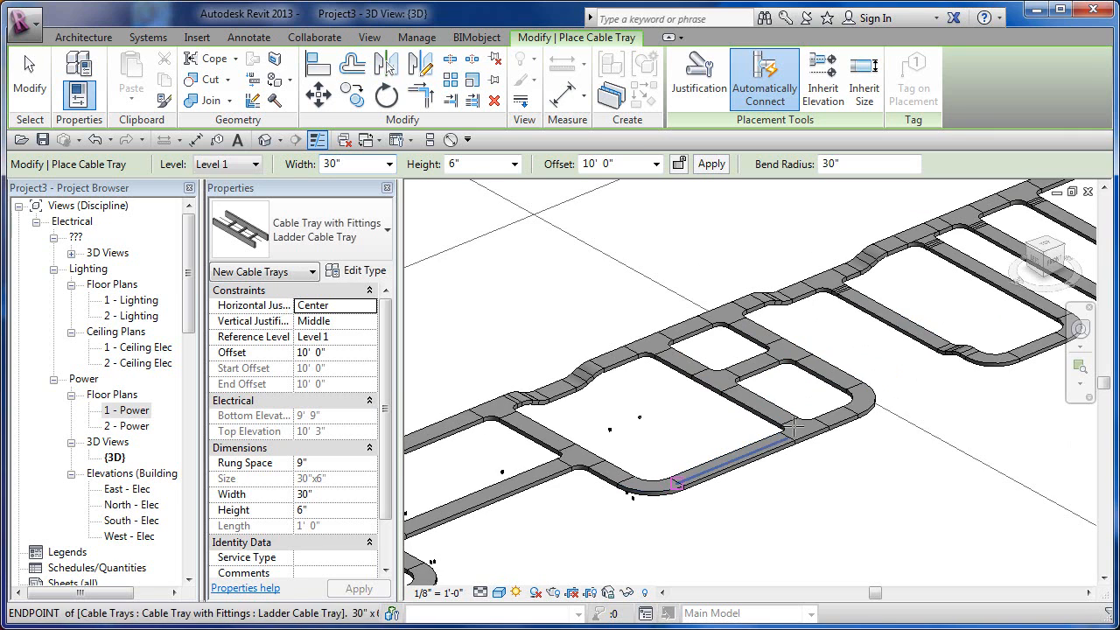
middle_click_drag(691, 500, 665, 514)
middle_click_drag(810, 432, 773, 452)
key("Escape")
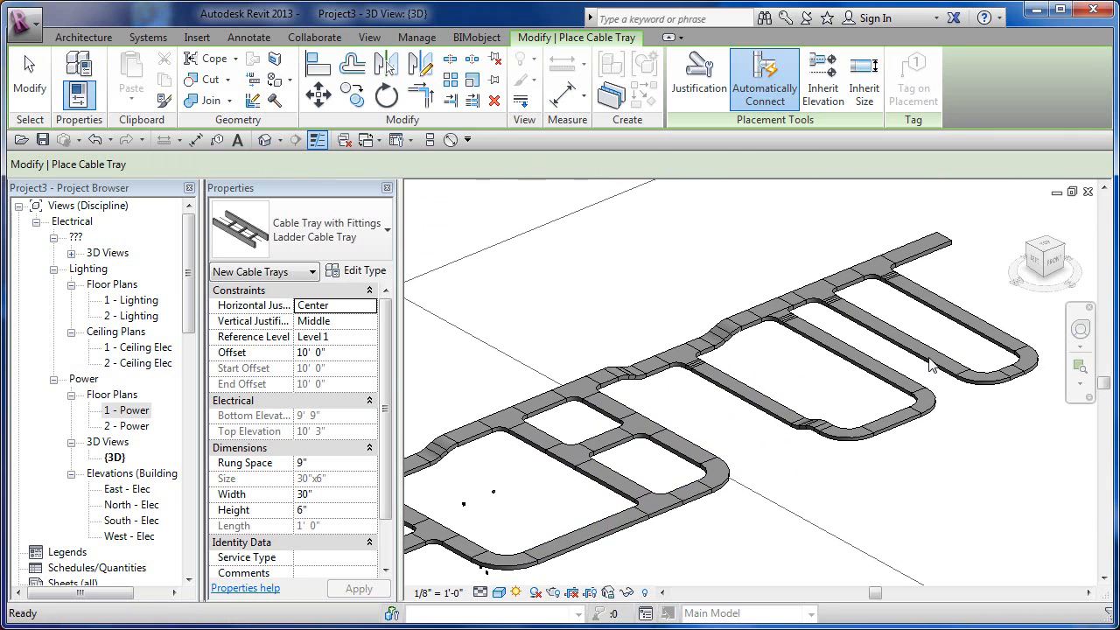